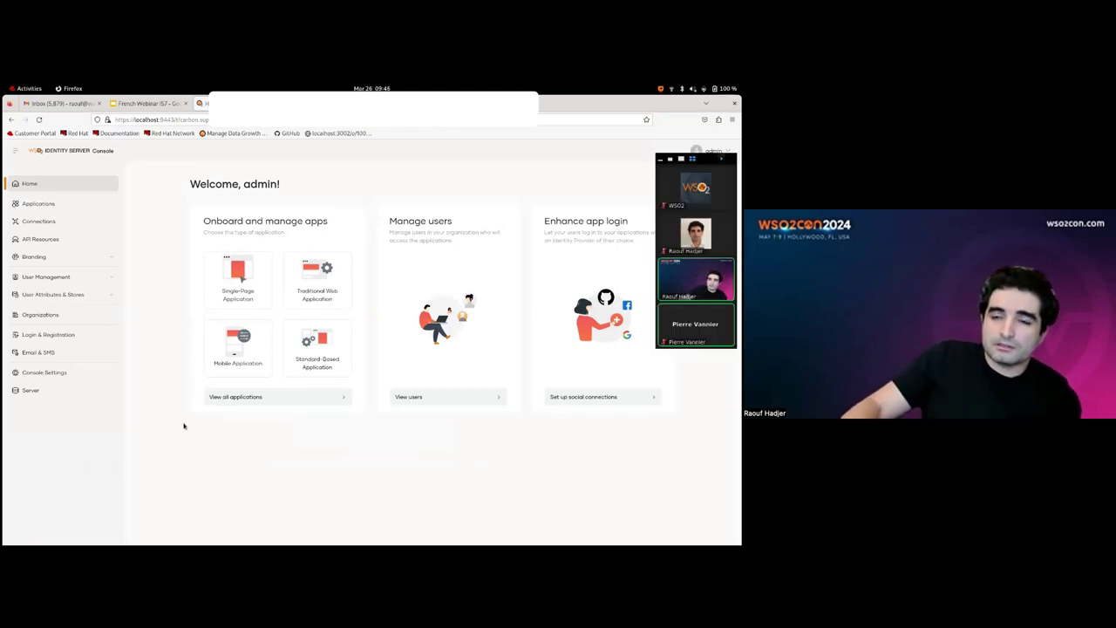
key(super)
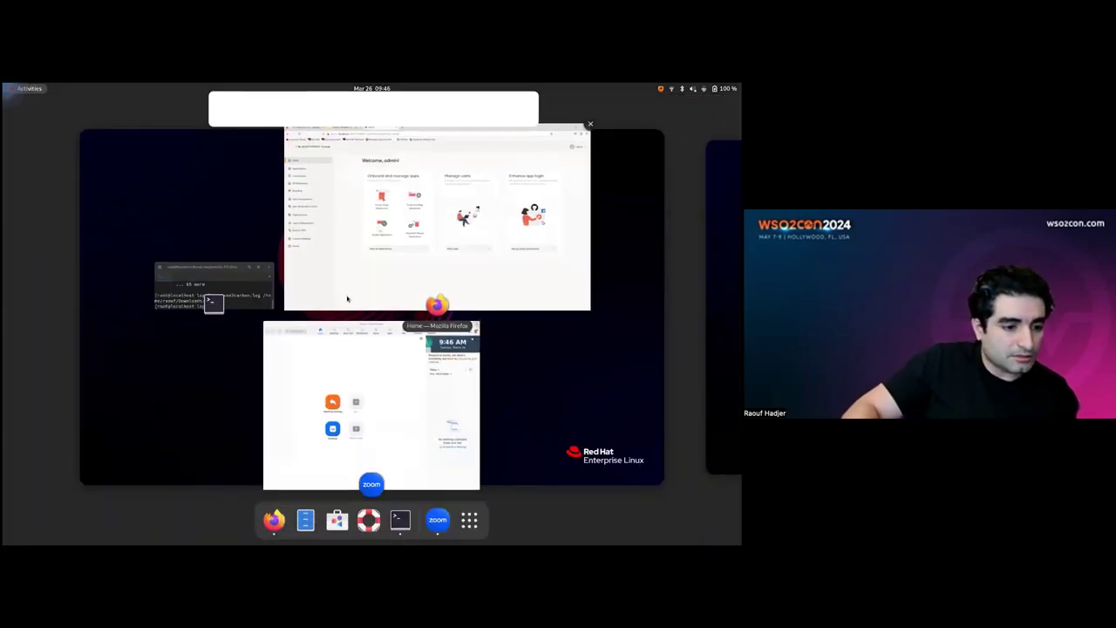
click(332, 255)
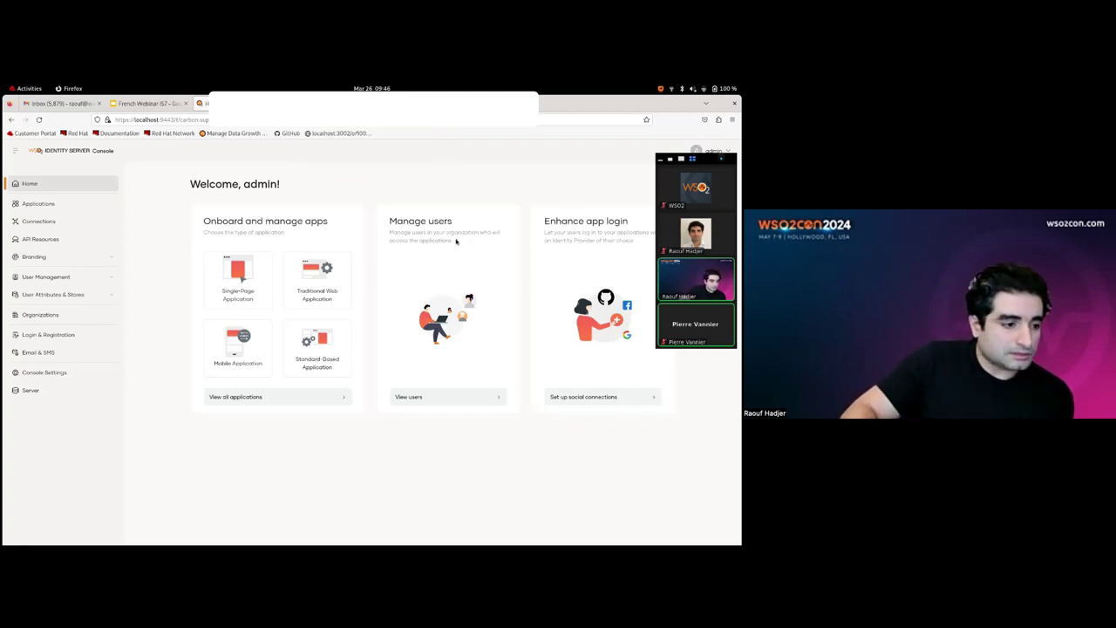
Open the applications list and view the templates available for a new application
click(38, 203)
click(52, 184)
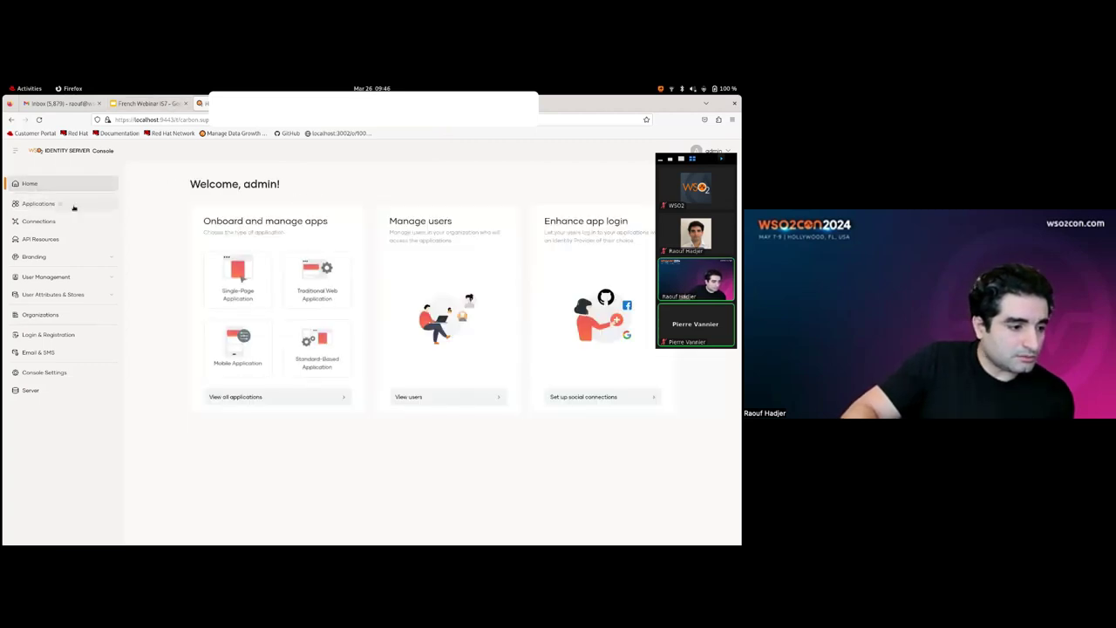
click(37, 203)
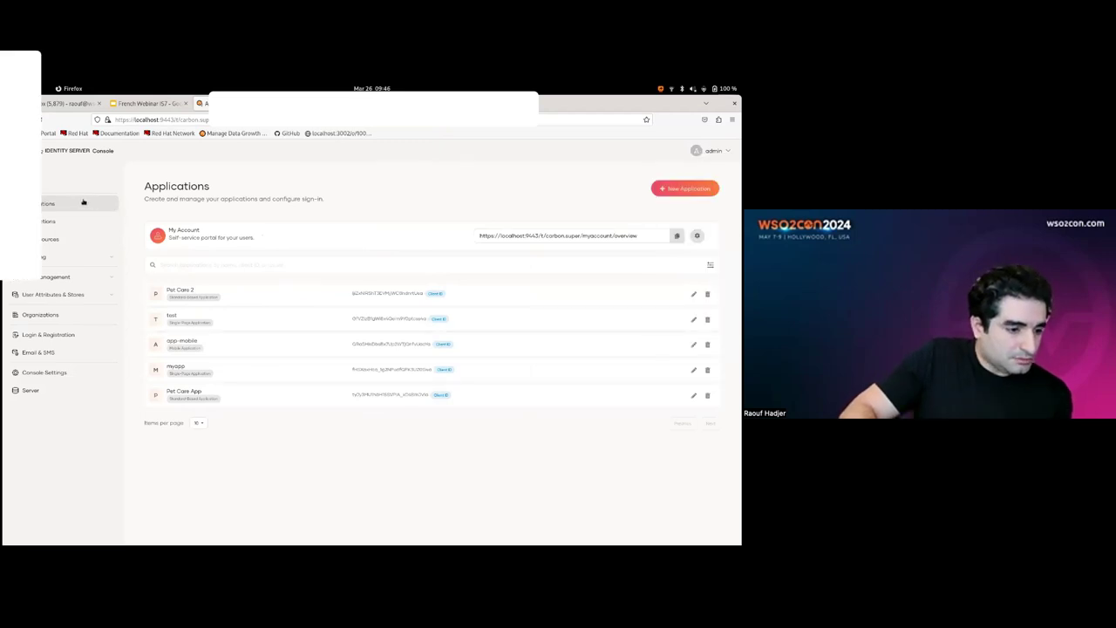
click(679, 189)
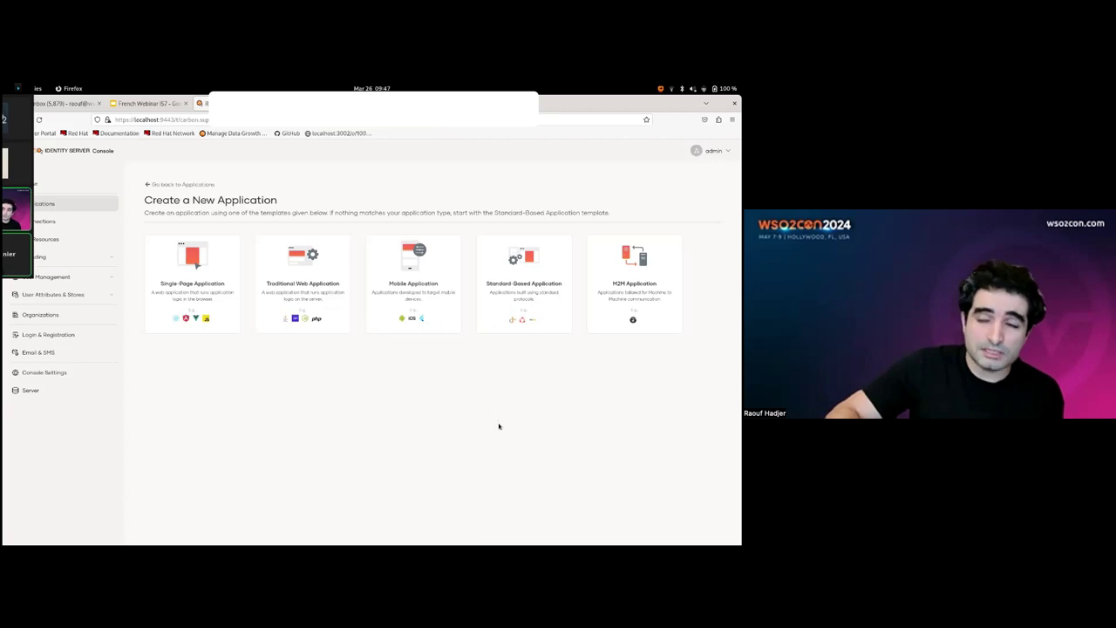
View the Connections page and the general settings of the existing "test" application
click(54, 224)
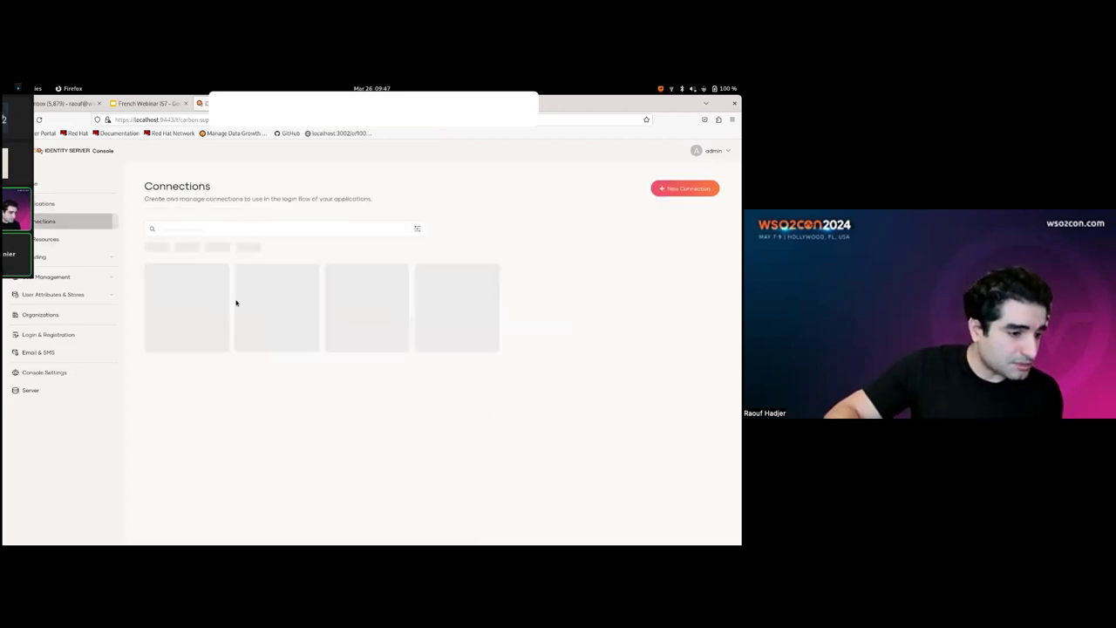
click(51, 203)
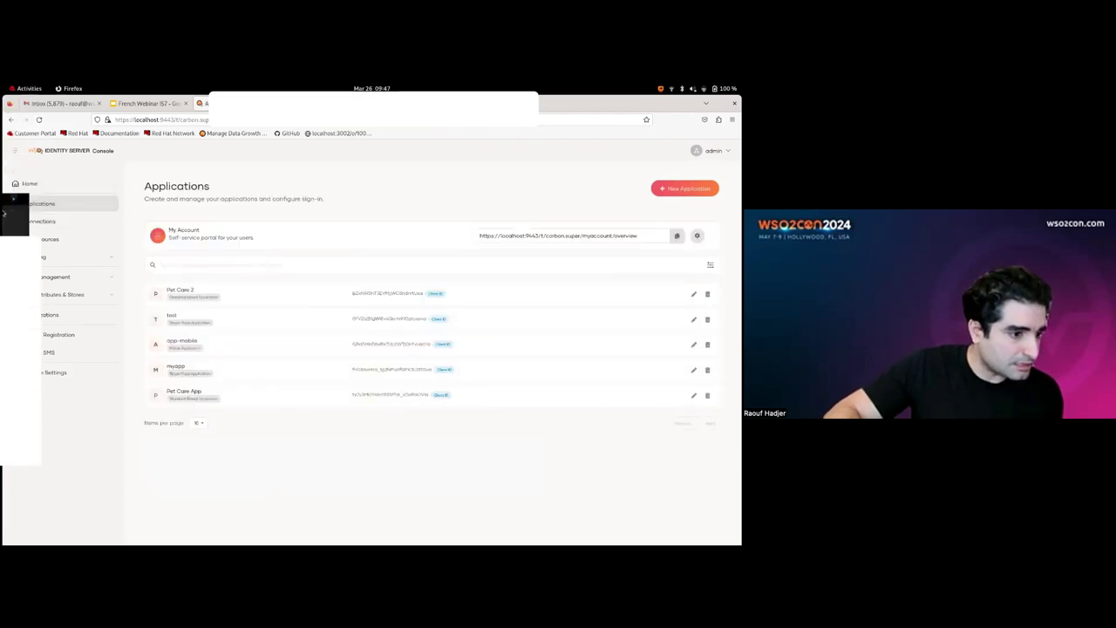
click(201, 319)
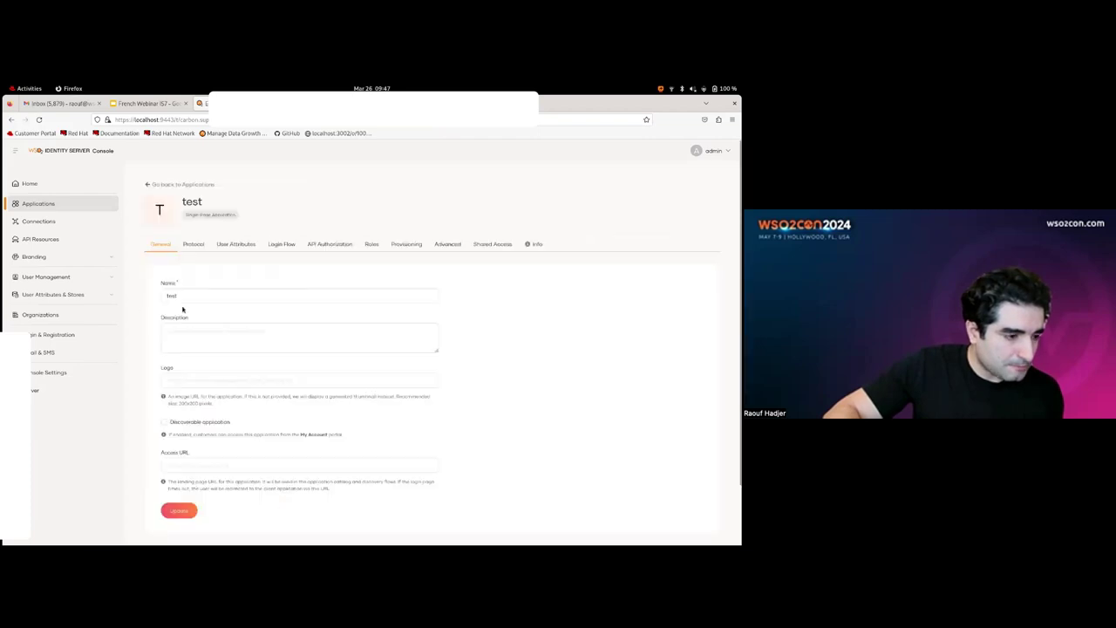
Start a new application from the Single-Page Application template and name it "Mon-application"
click(74, 206)
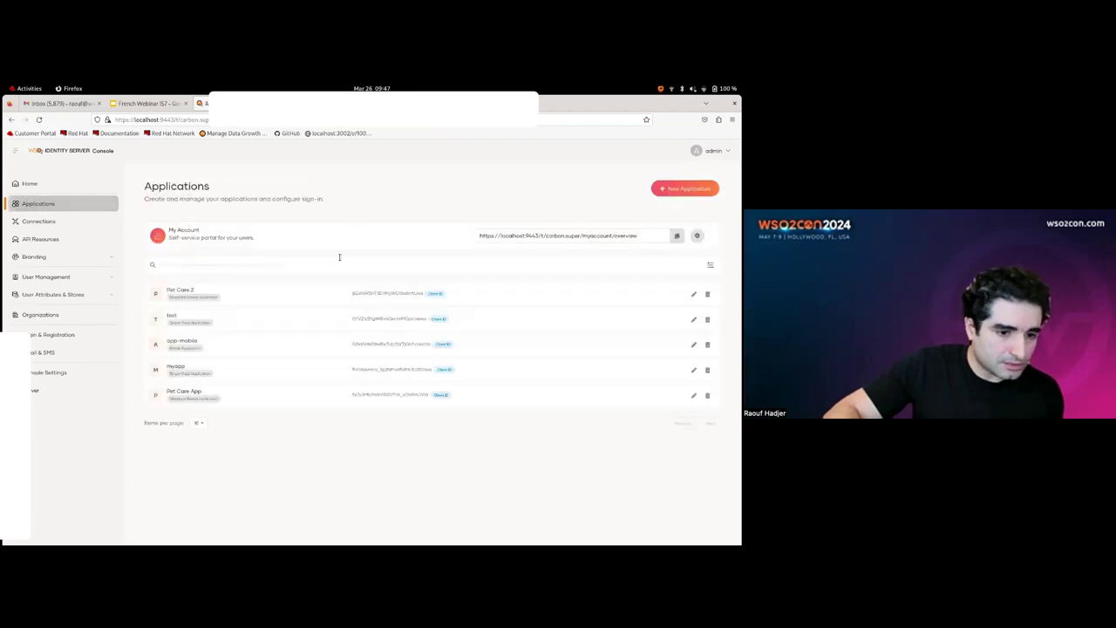
click(687, 188)
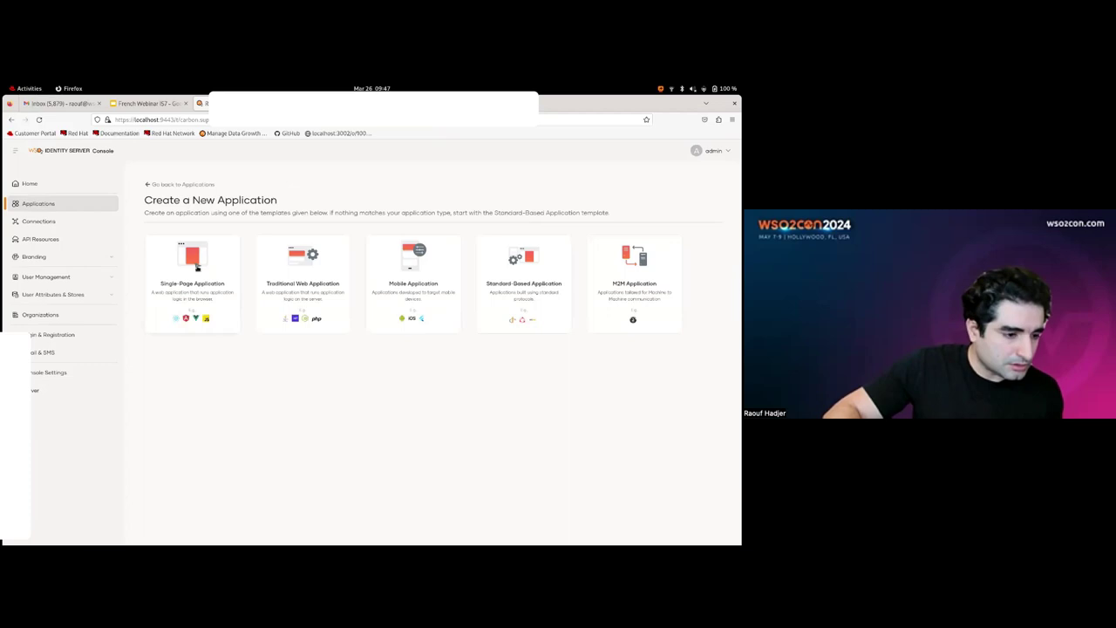
click(206, 298)
click(261, 284)
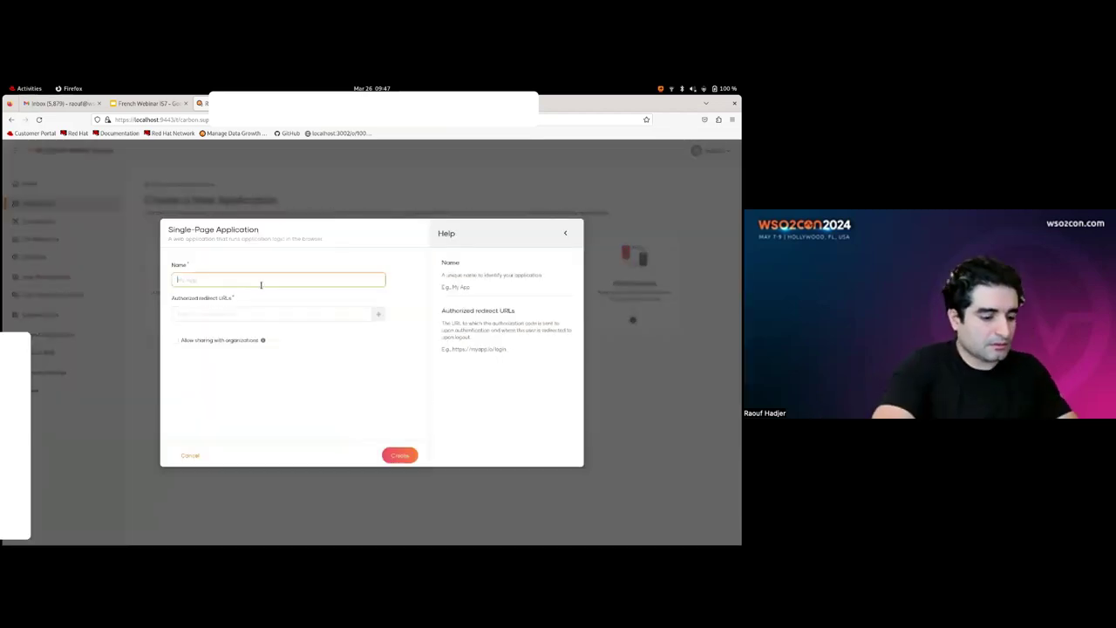
text(Mon-)
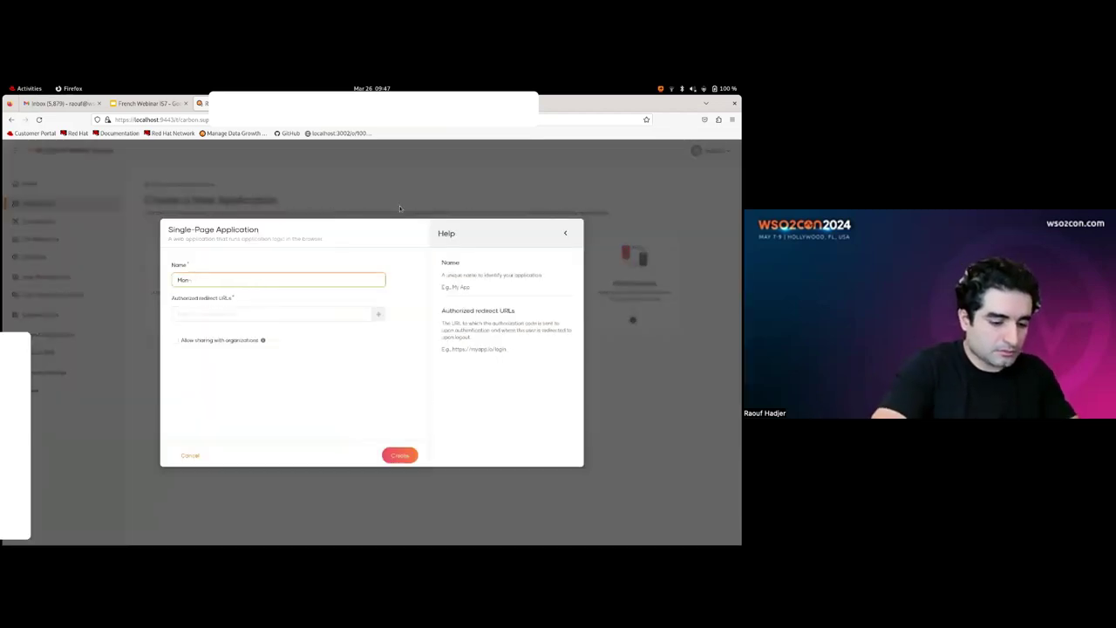
text(application)
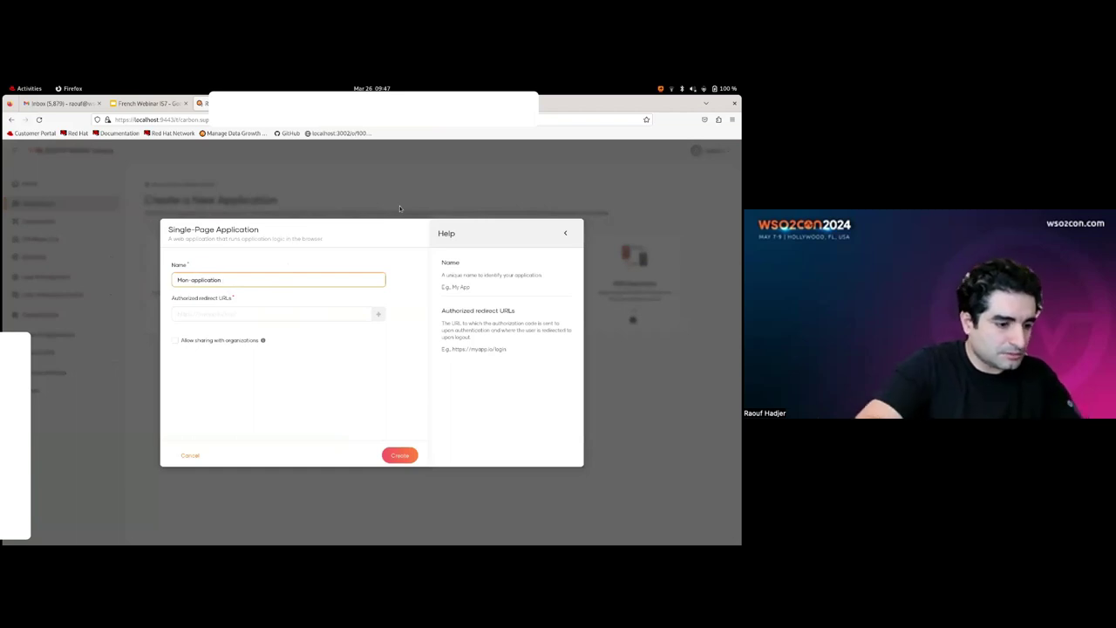
click(222, 314)
text(ht)
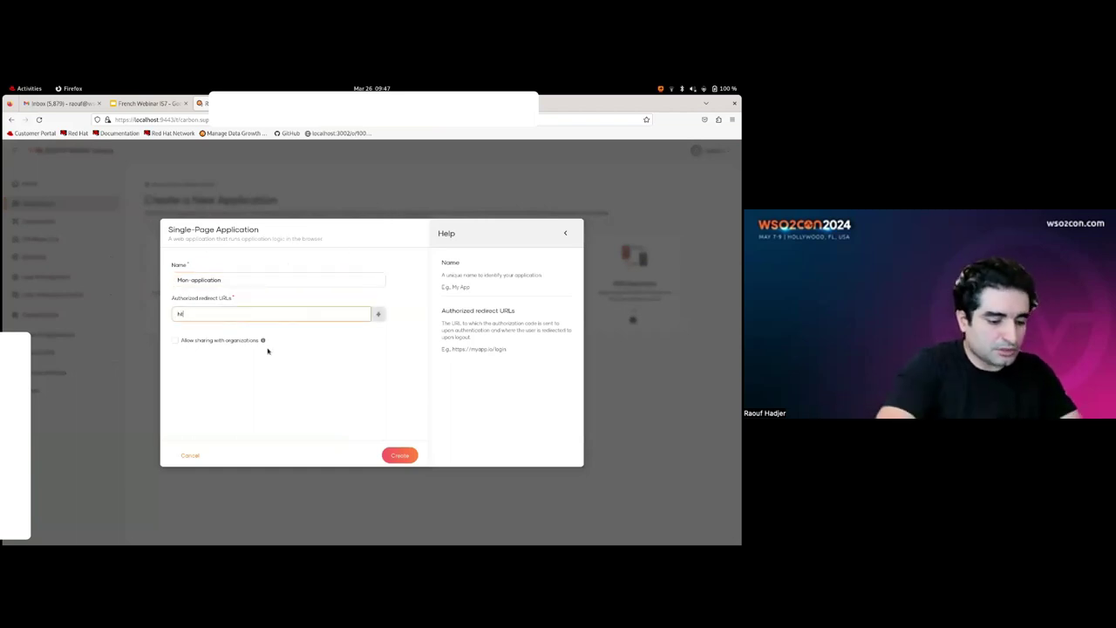
text(tp://)
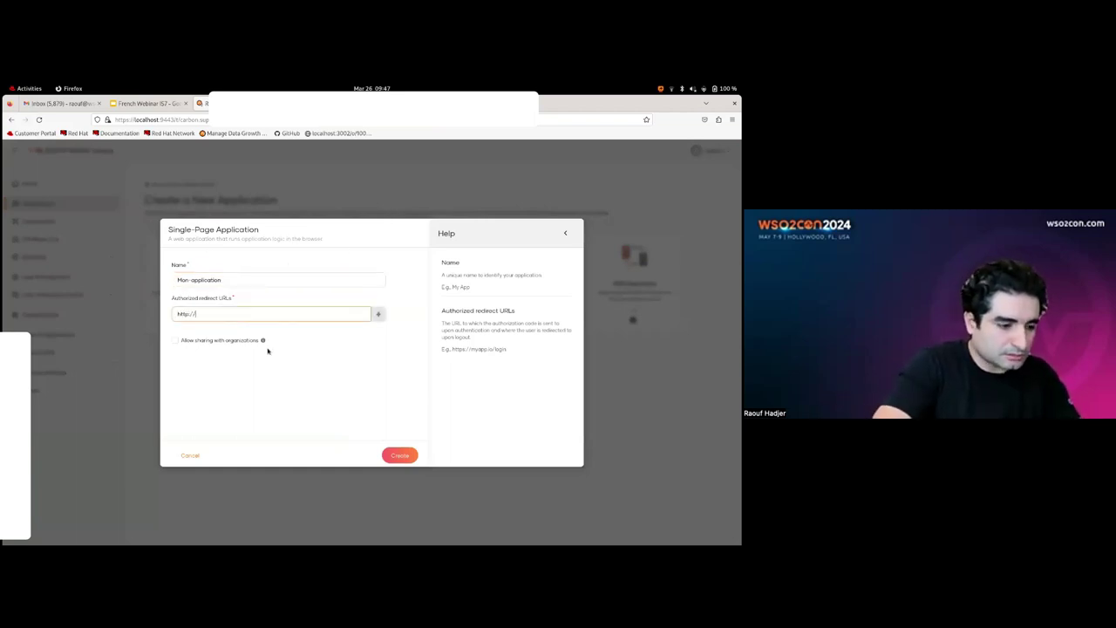
text(loca)
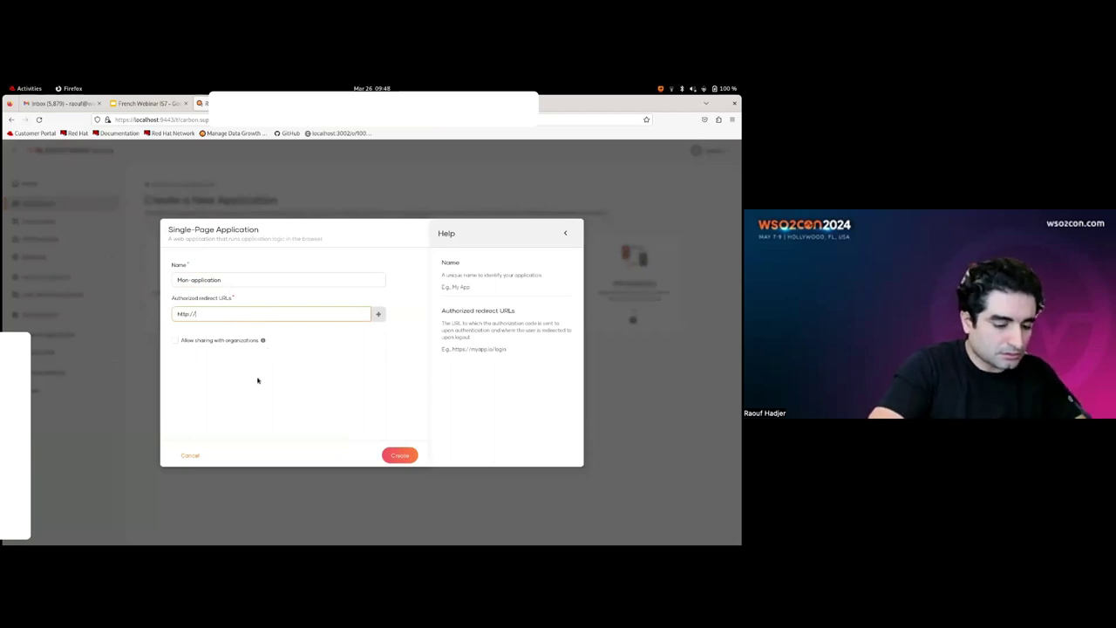
text(lhos)
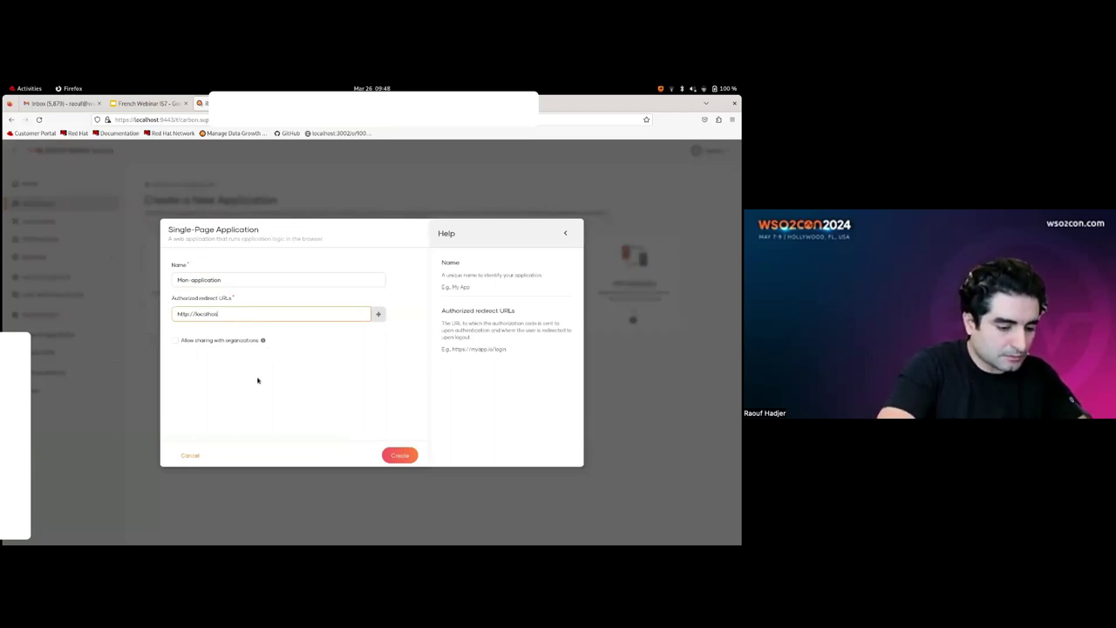
text(t:8080)
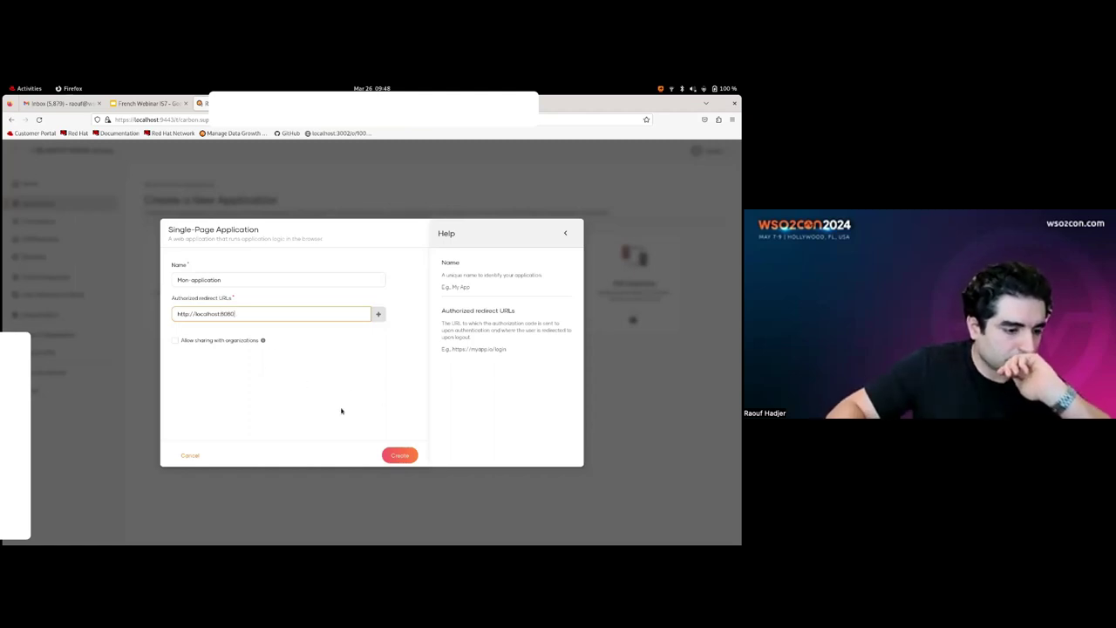
click(403, 457)
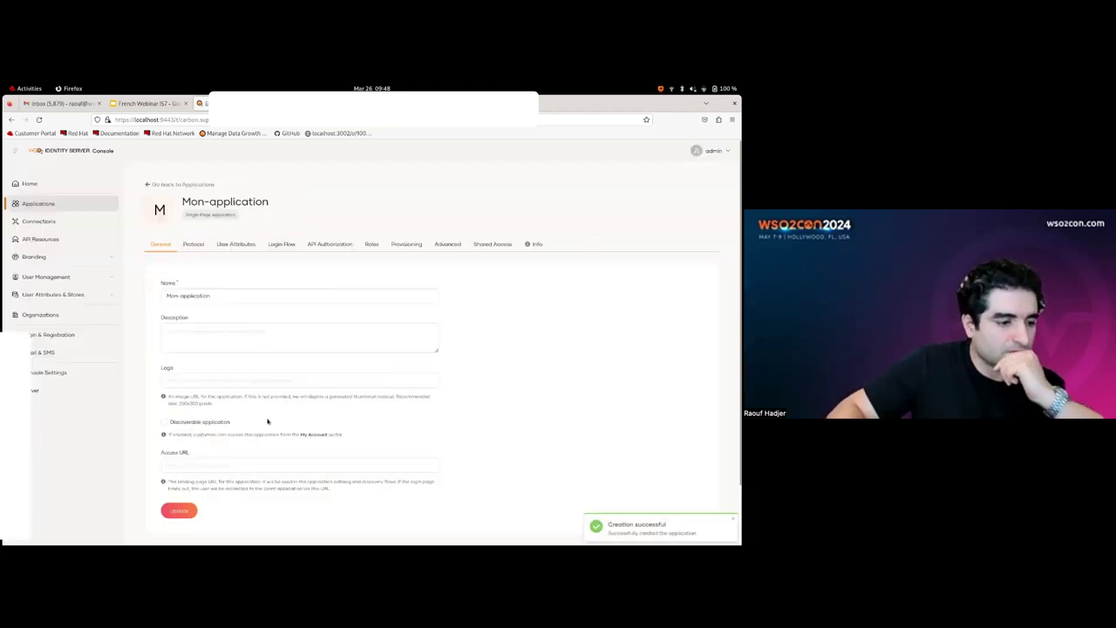
Review the OpenID Connect protocol settings and the user attribute selection of Mon-application
click(200, 248)
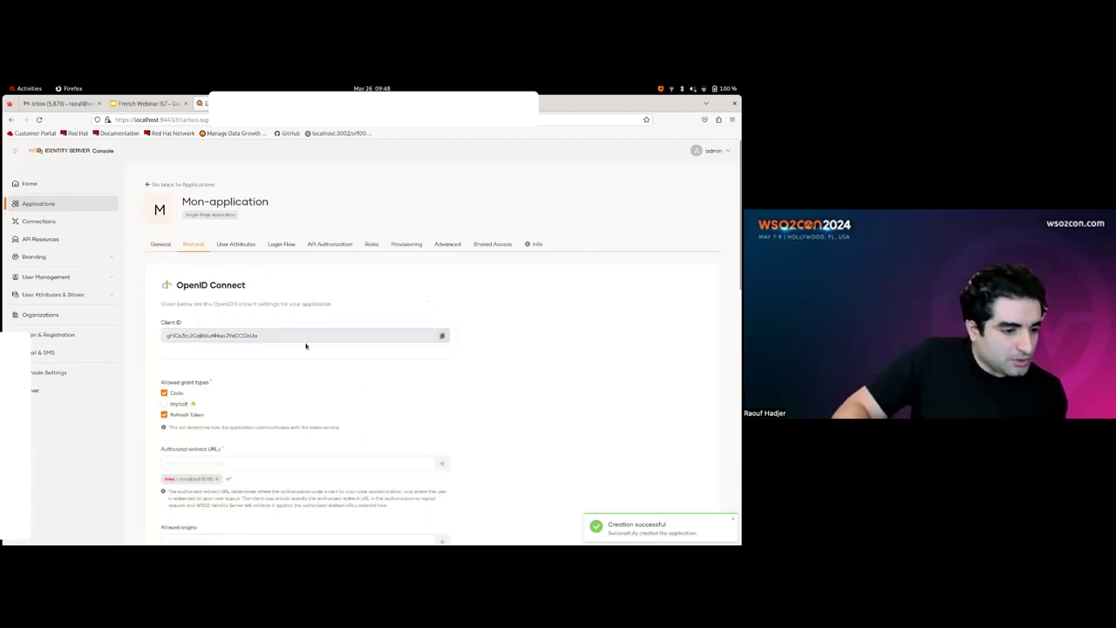
scroll(237, 353, down, 1)
scroll(252, 324, up, 1)
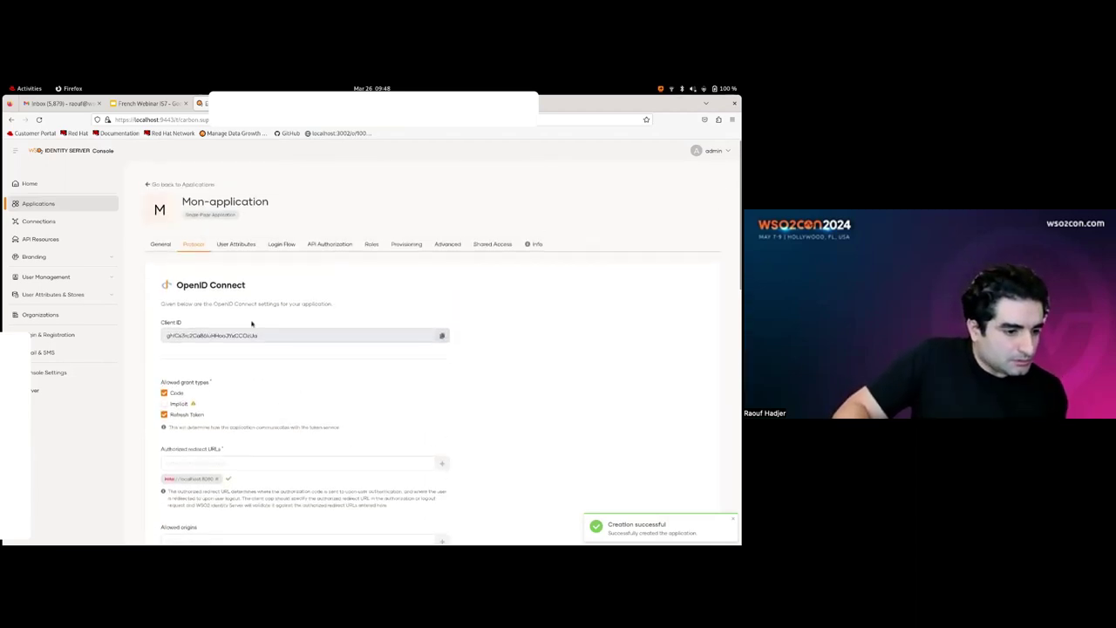
click(234, 245)
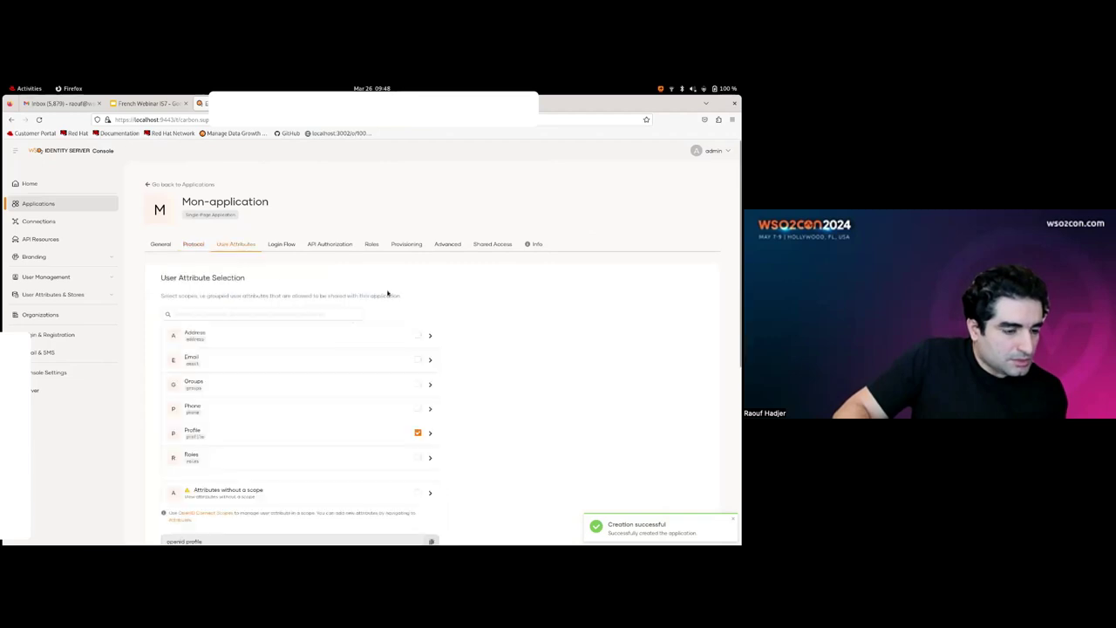
Add SSO as an extra sign-in option to the first step of Mon-application's login flow
click(279, 246)
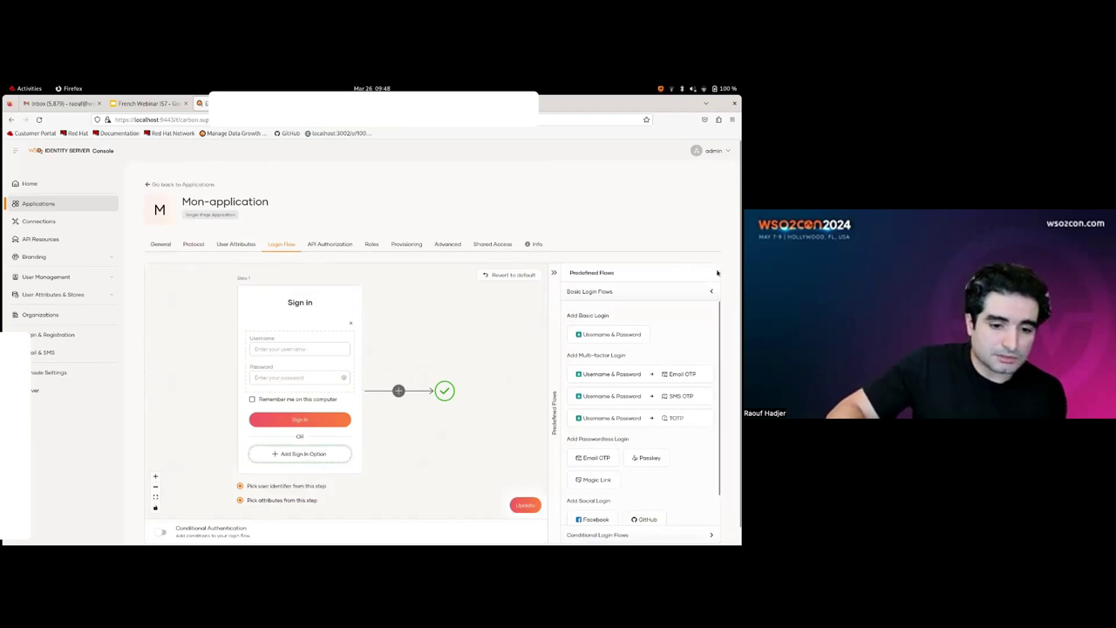
scroll(358, 326, down, 1)
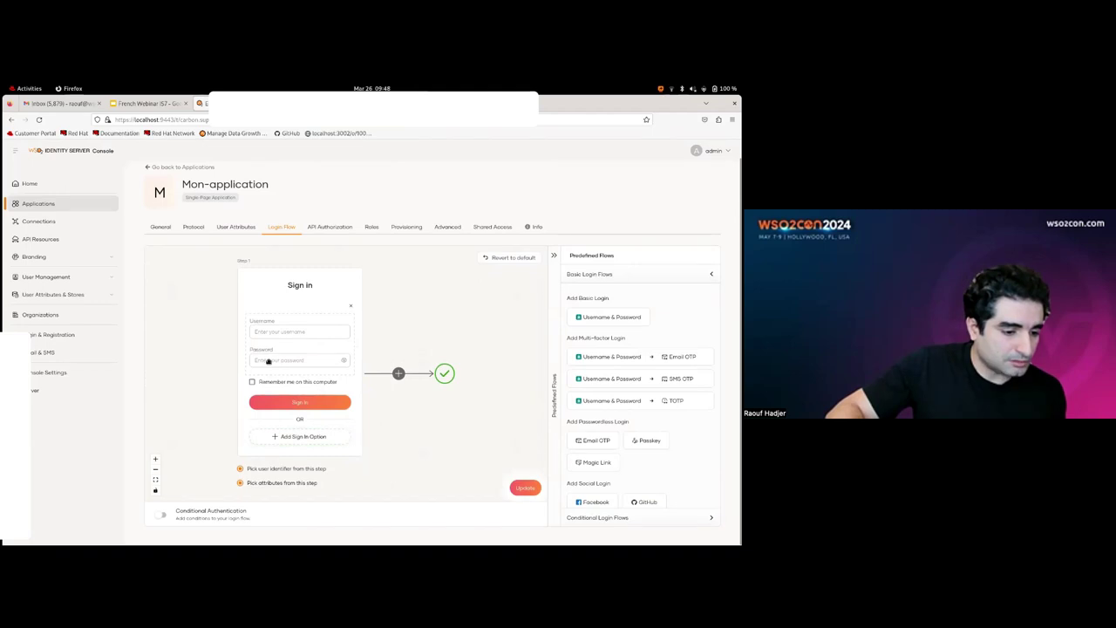
click(300, 437)
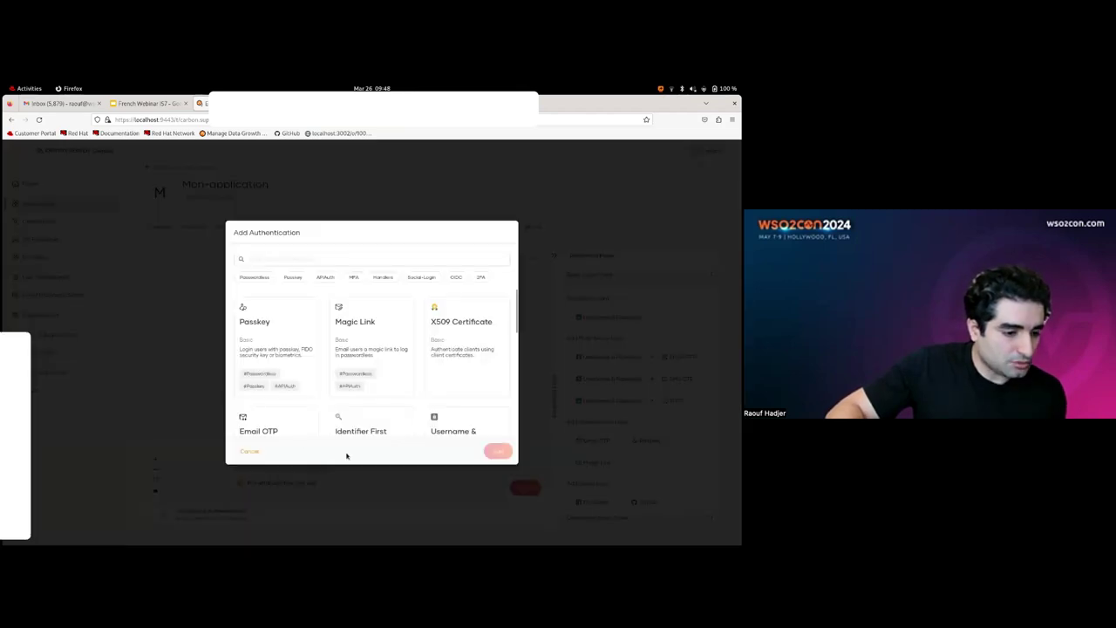
click(290, 258)
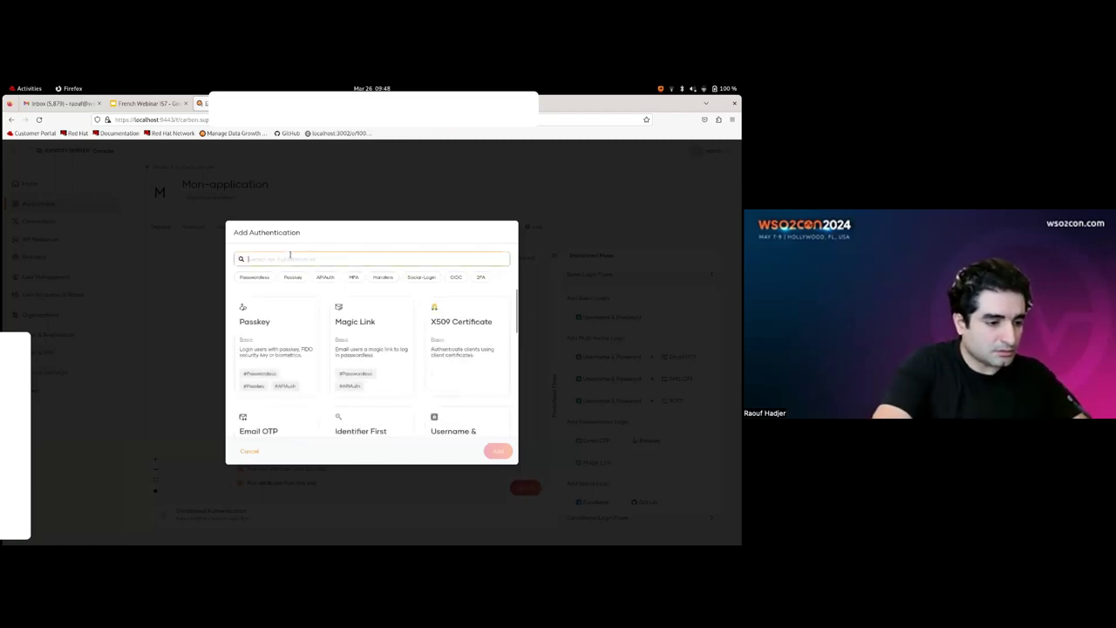
text(sso)
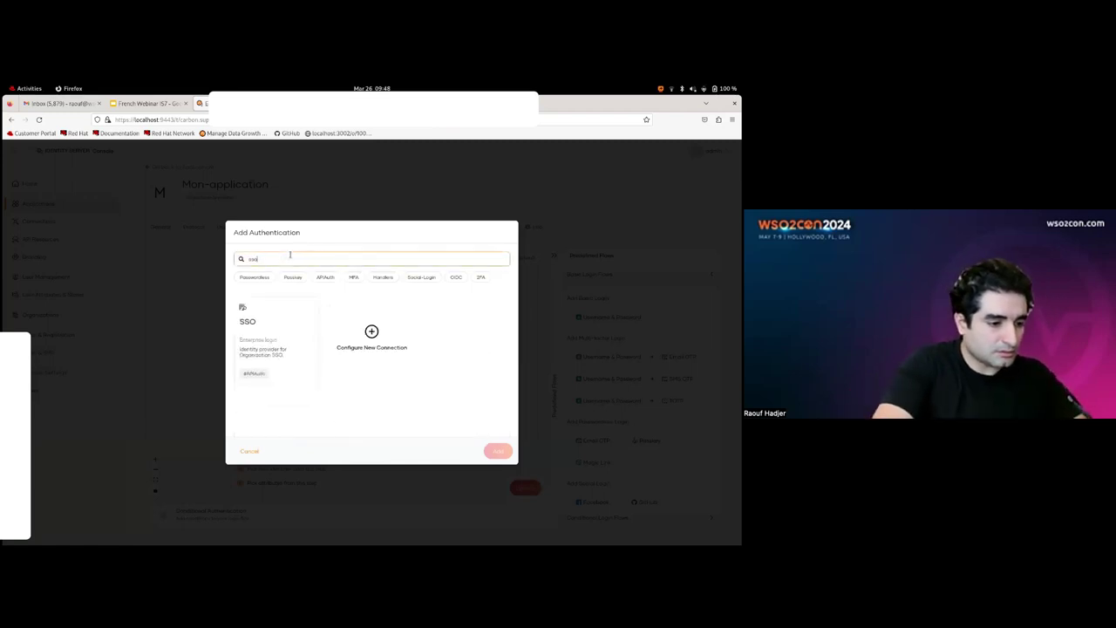
click(275, 339)
click(498, 450)
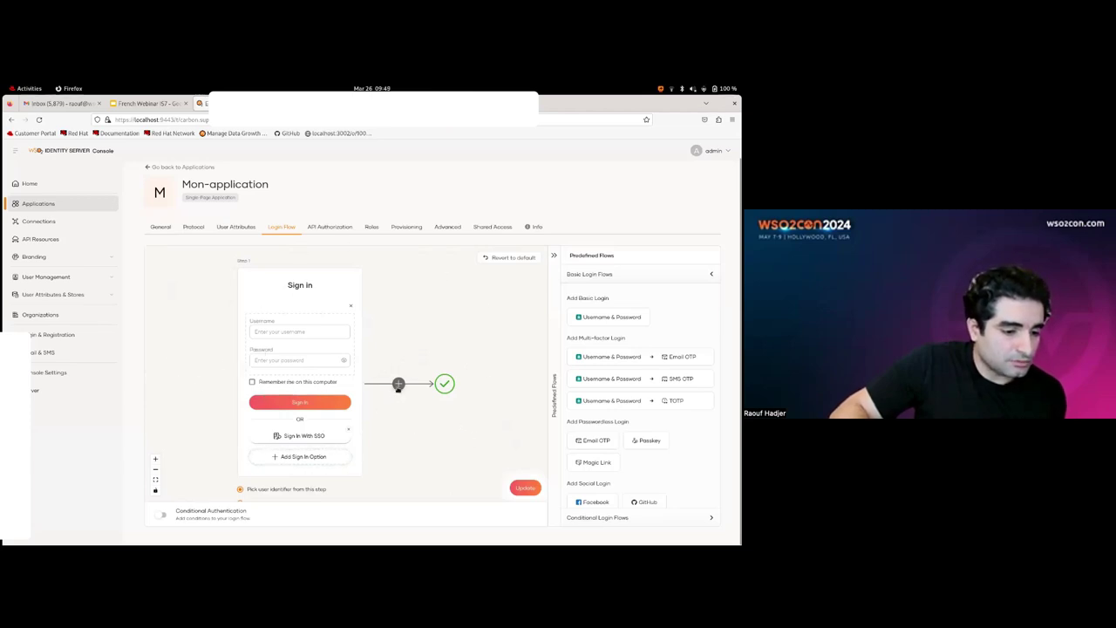
Add a second login step with SMS OTP authentication after the sign-in step and save the login flow
click(398, 384)
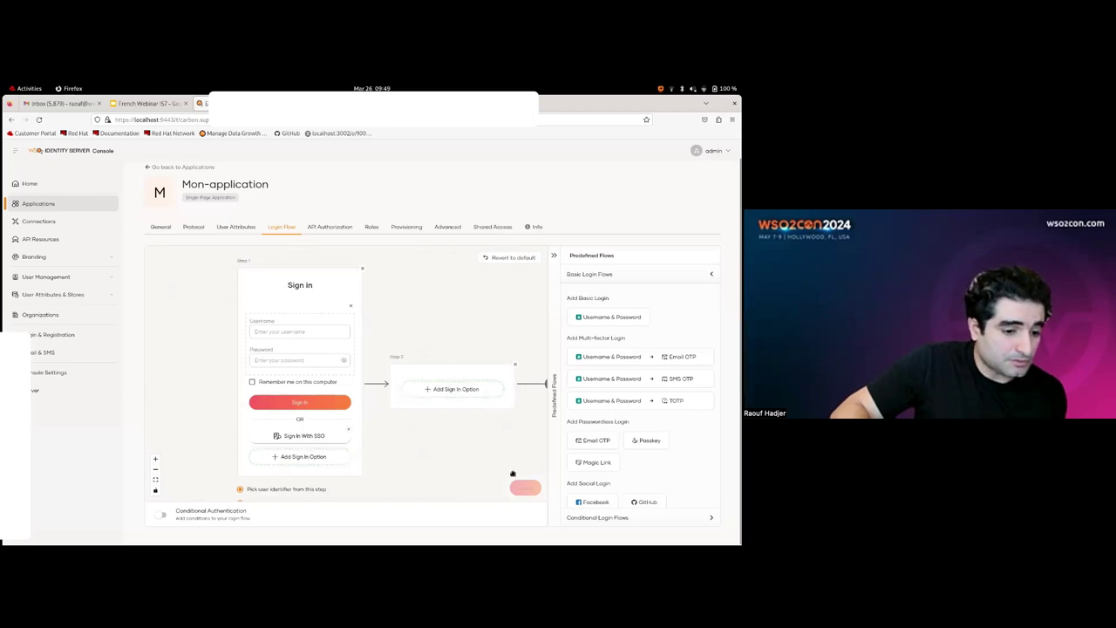
click(449, 390)
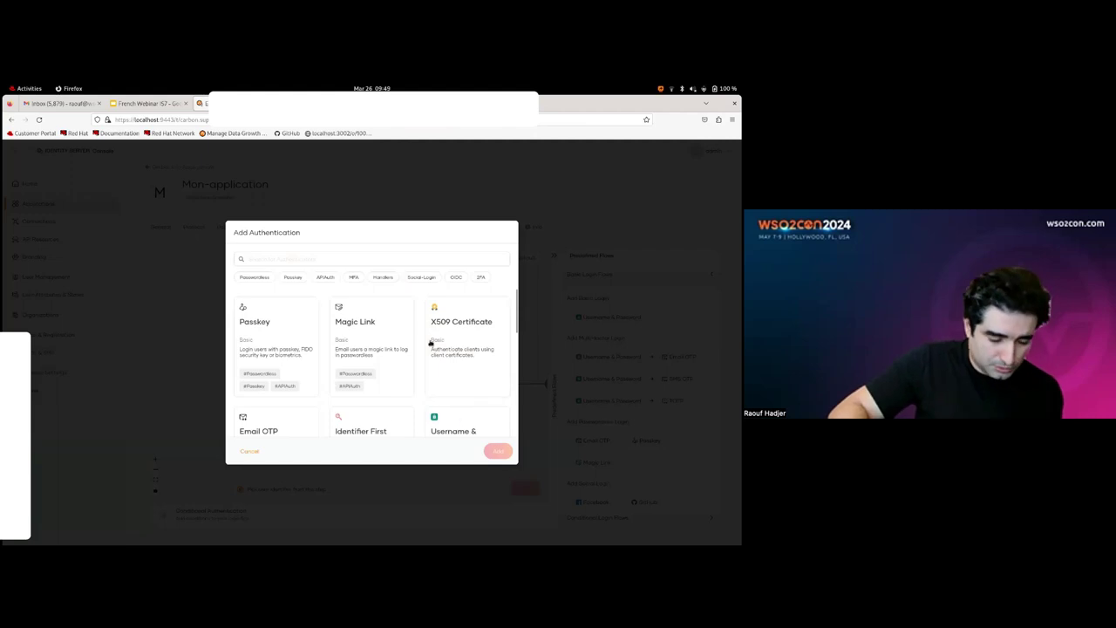
scroll(326, 361, down, 2)
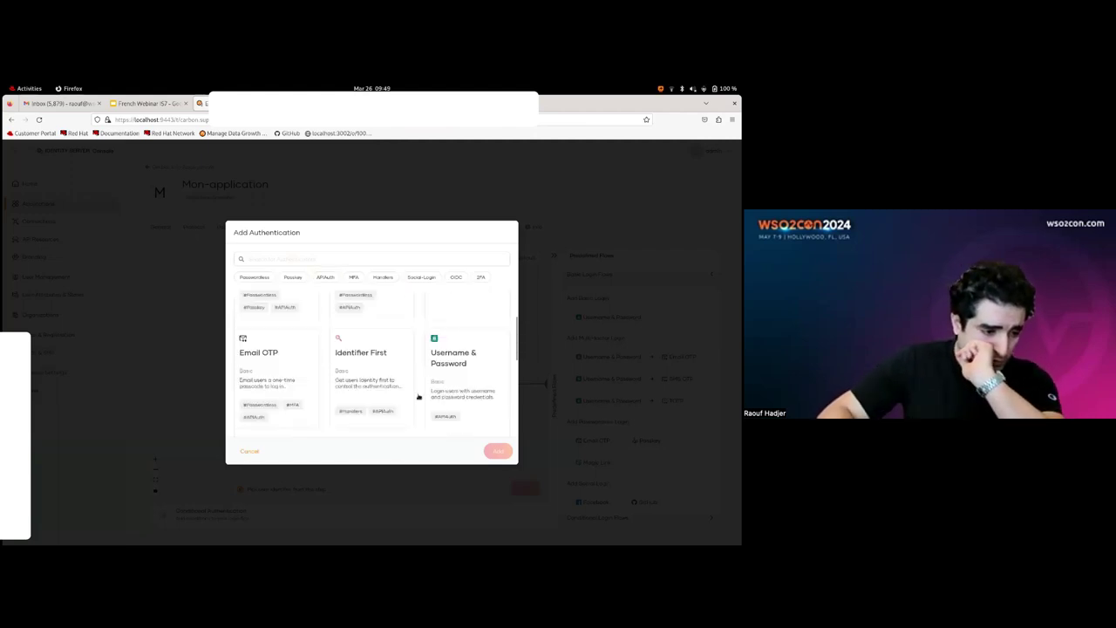
scroll(381, 369, down, 2)
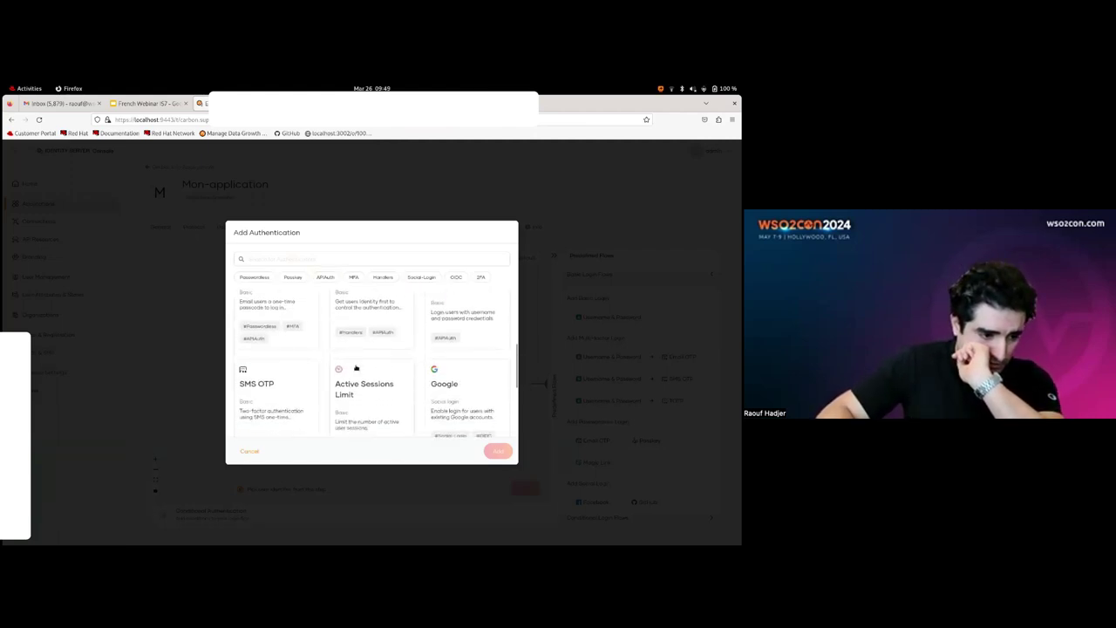
scroll(382, 369, down, 1)
click(268, 311)
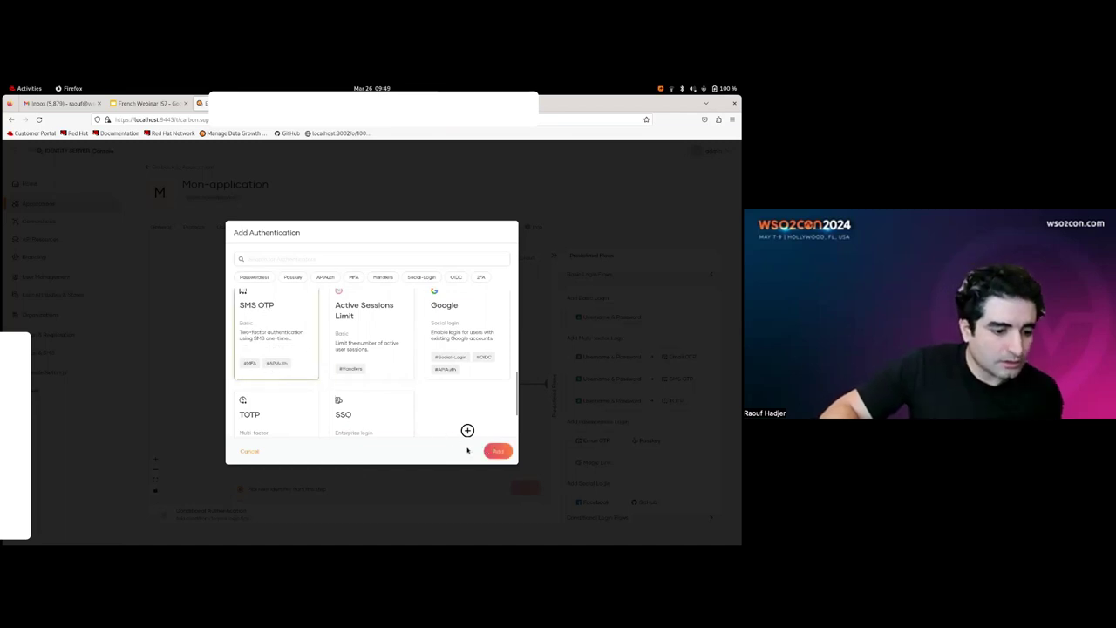
click(498, 451)
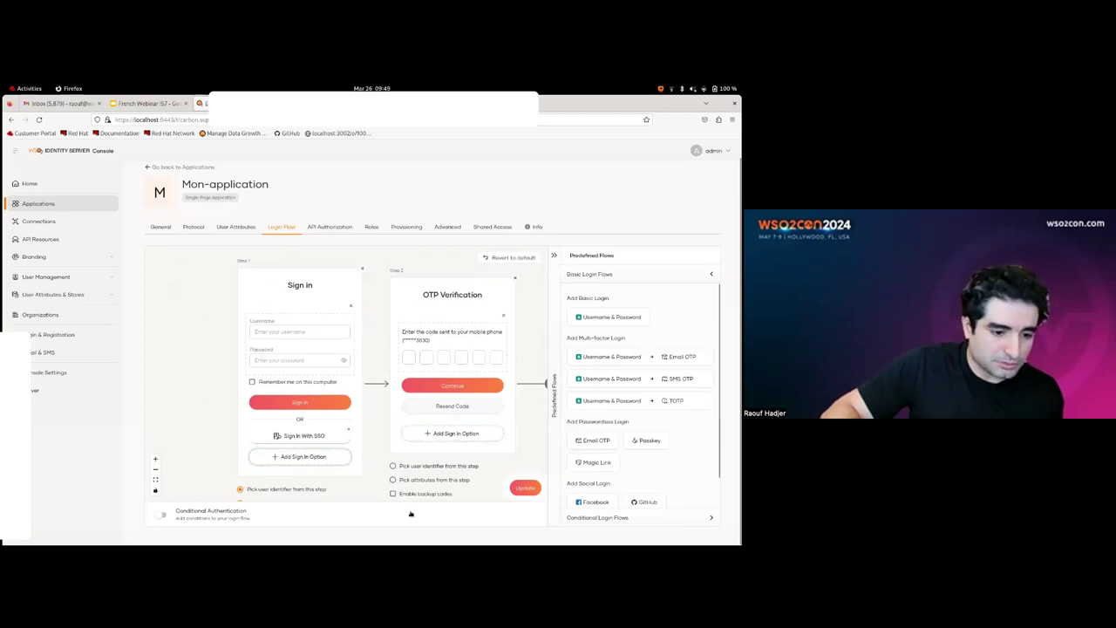
click(525, 487)
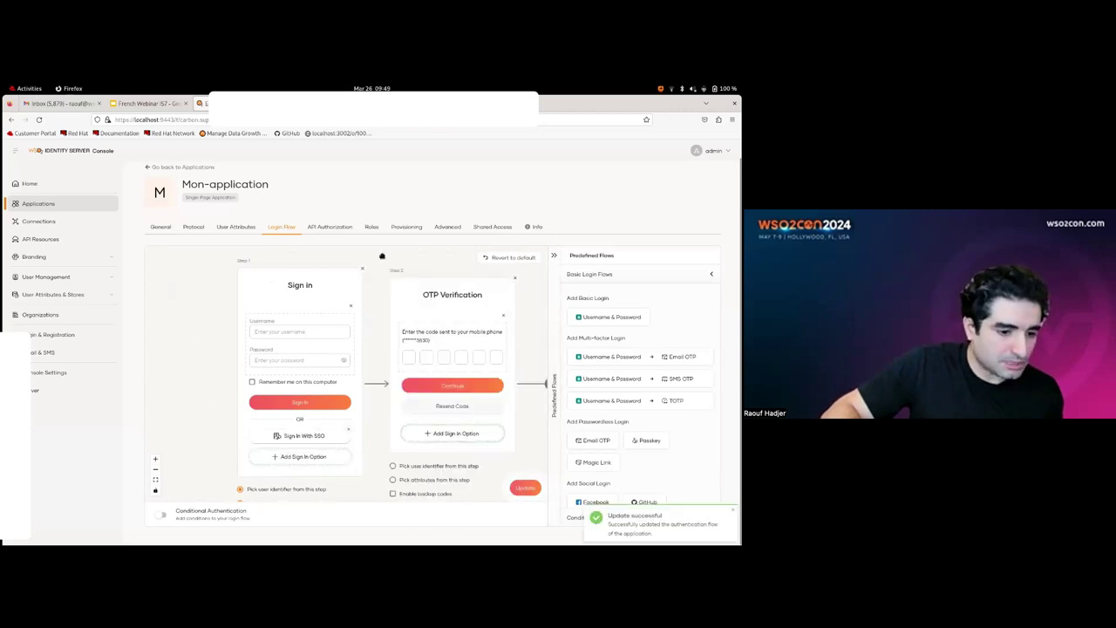
Examine the predefined basic and conditional login flows available for Mon-application, including the adaptive MFA templates
scroll(322, 342, down, 2)
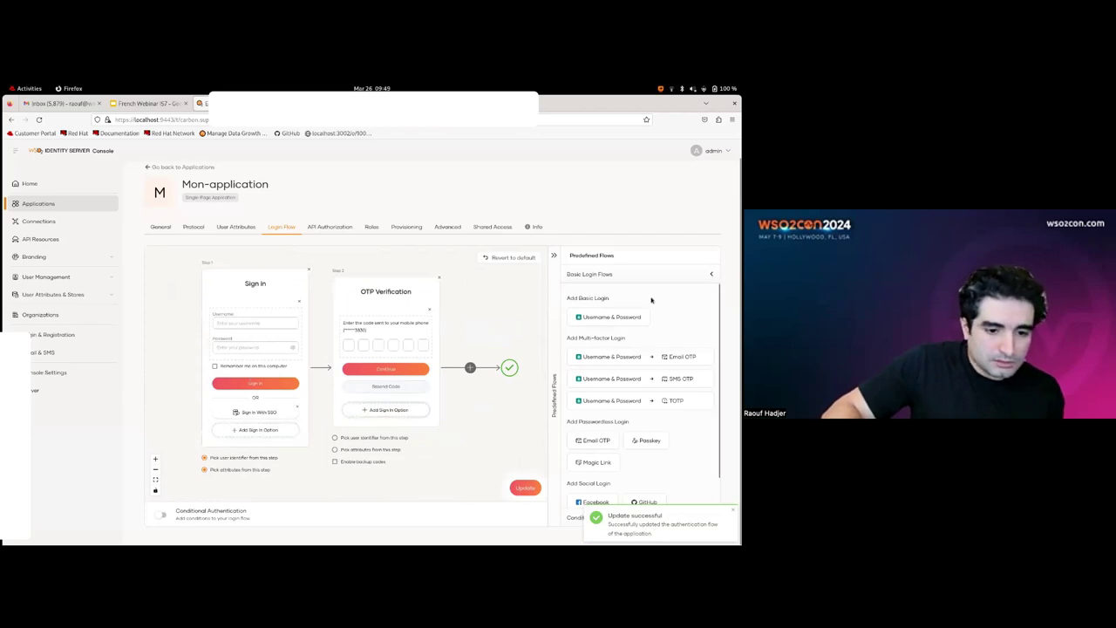
right_click(681, 292)
click(700, 306)
scroll(698, 326, down, 2)
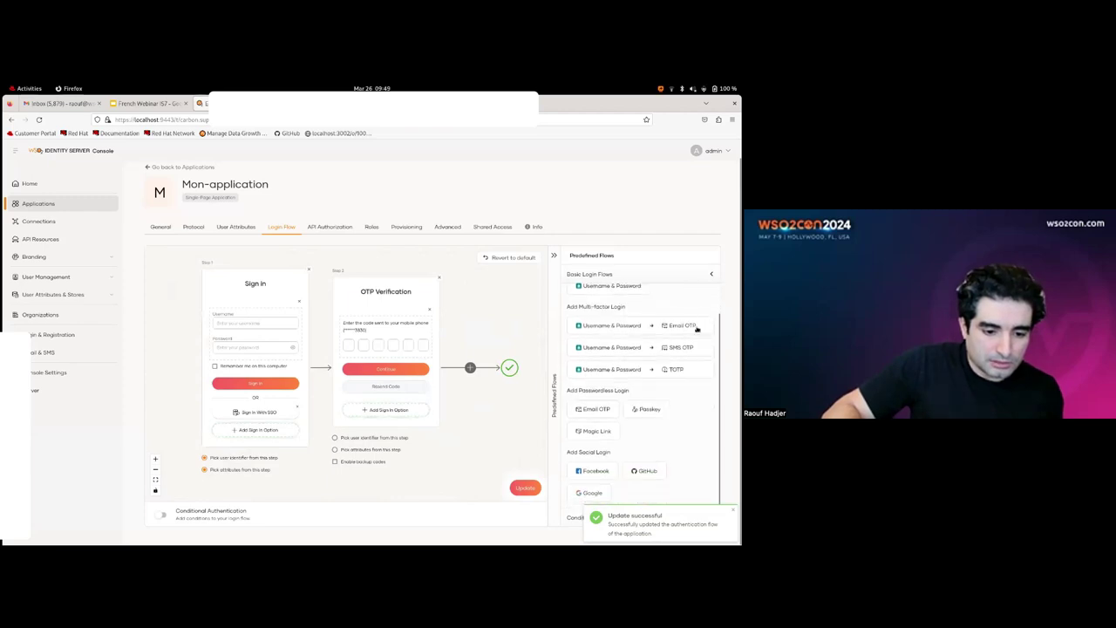
click(736, 514)
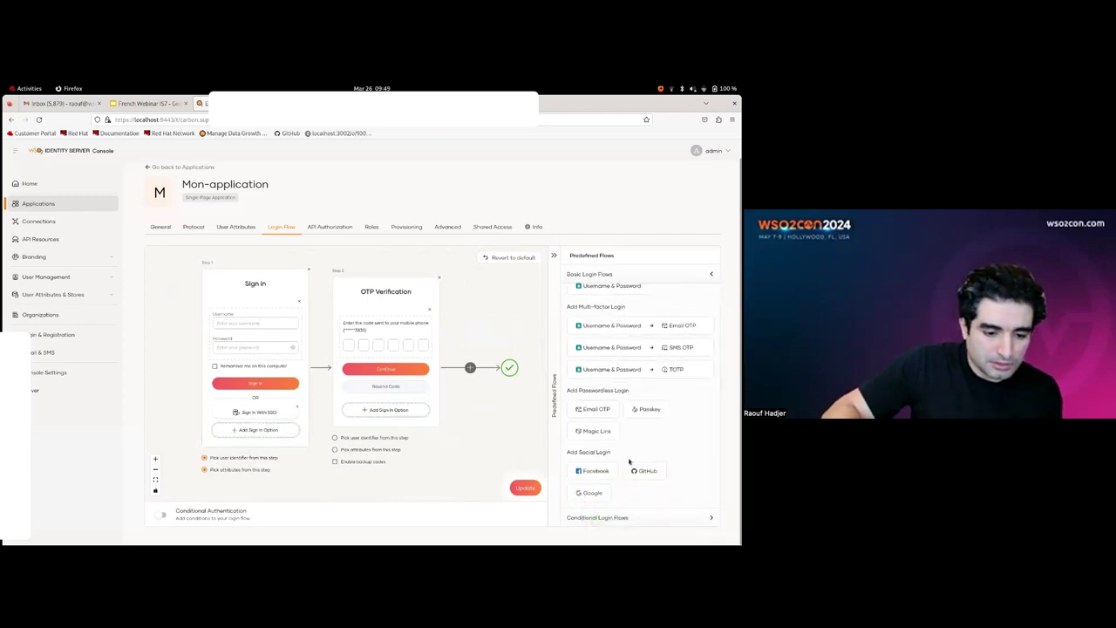
click(614, 518)
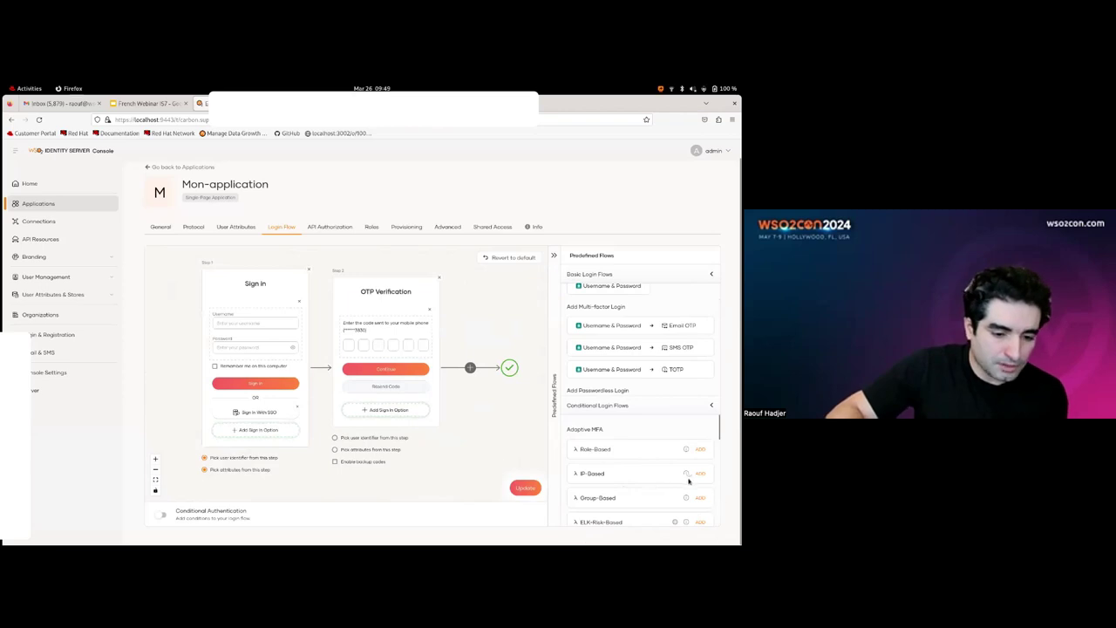
scroll(633, 461, down, 1)
scroll(632, 460, up, 1)
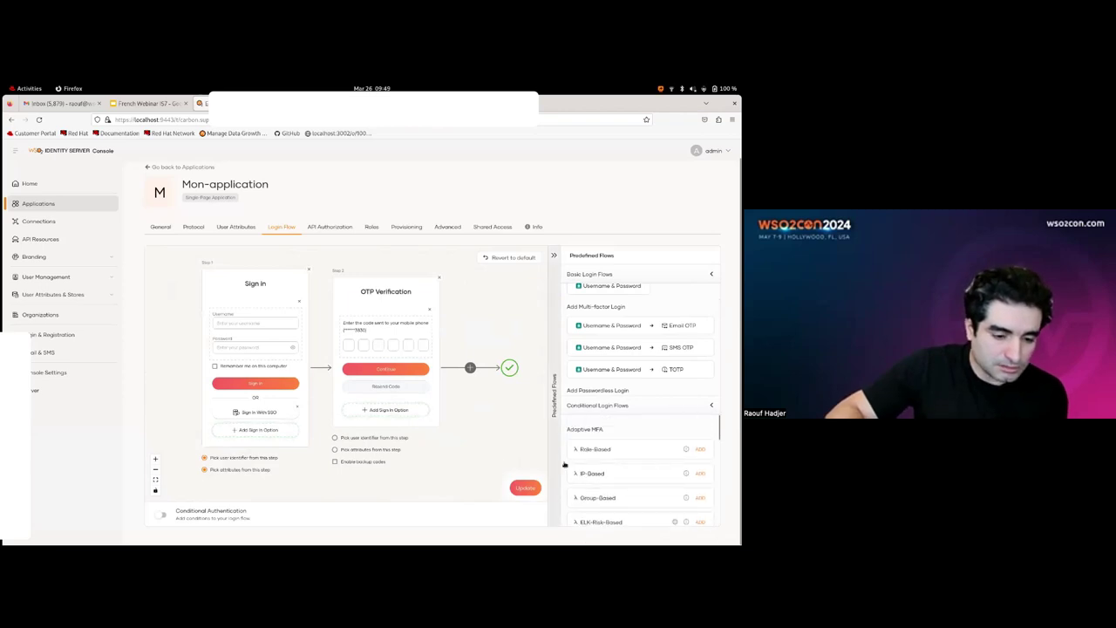
scroll(645, 467, down, 2)
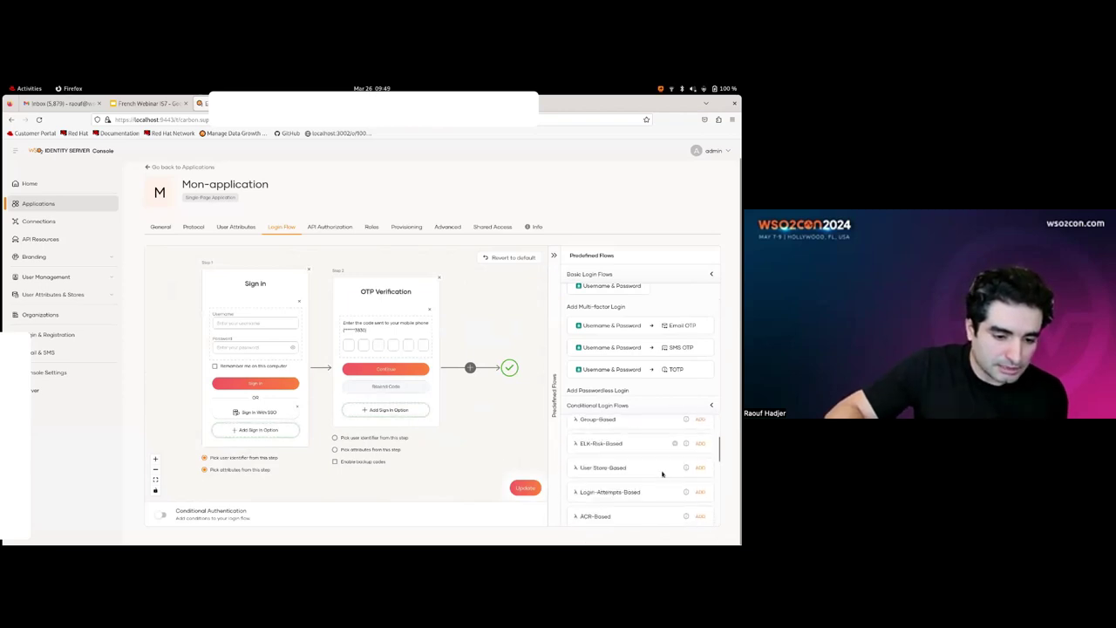
scroll(644, 473, down, 1)
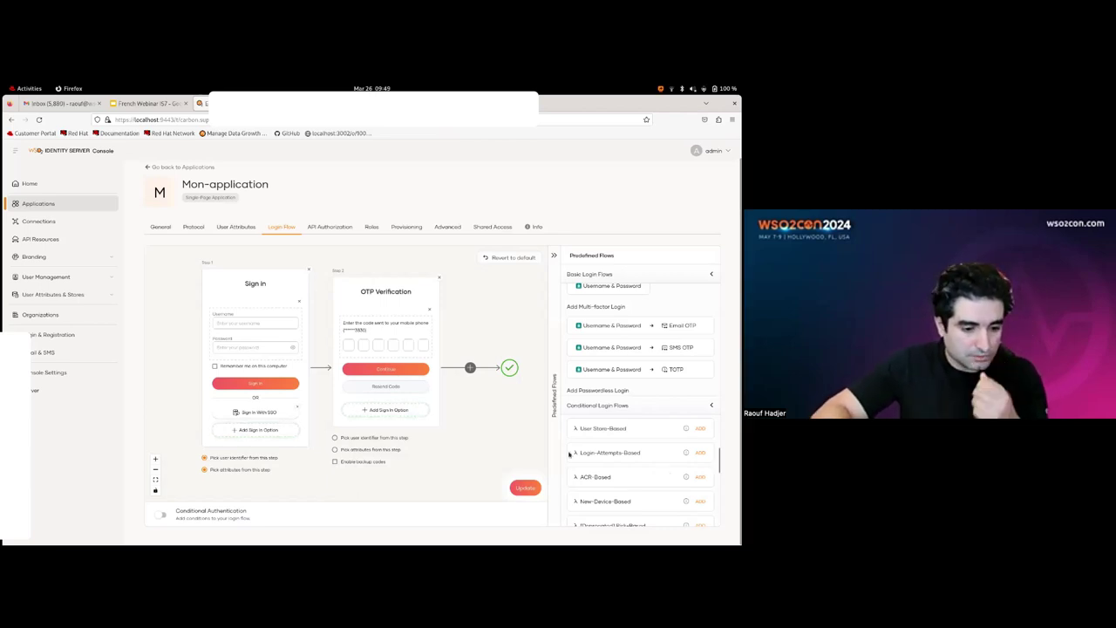
Enable conditional authentication for Mon-application's login flow and review its script alongside the two login steps
click(613, 451)
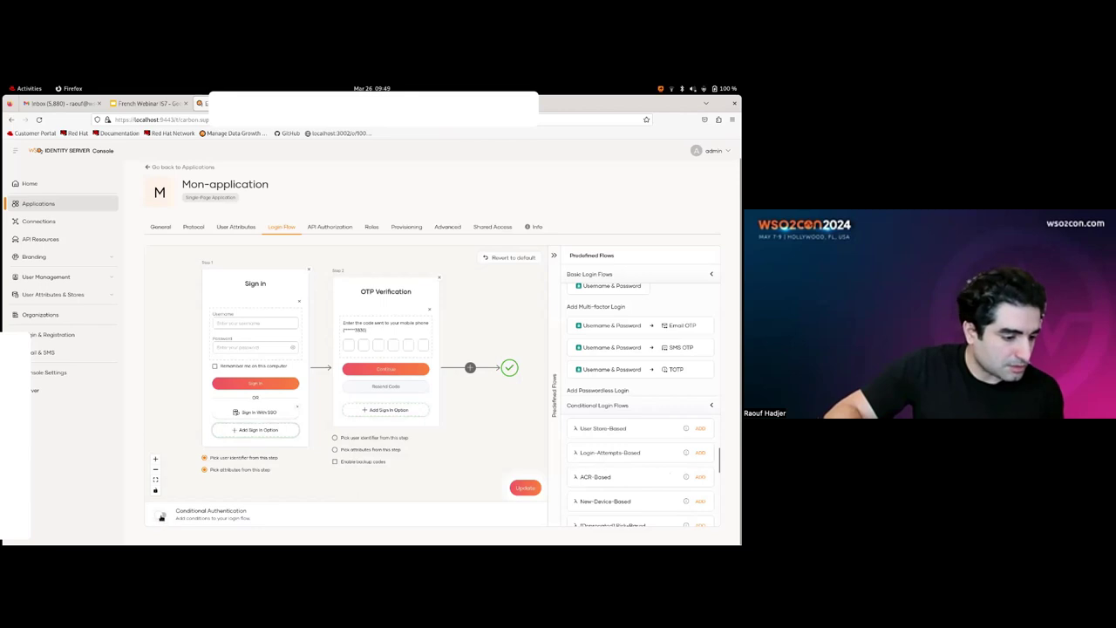
scroll(646, 418, down, 4)
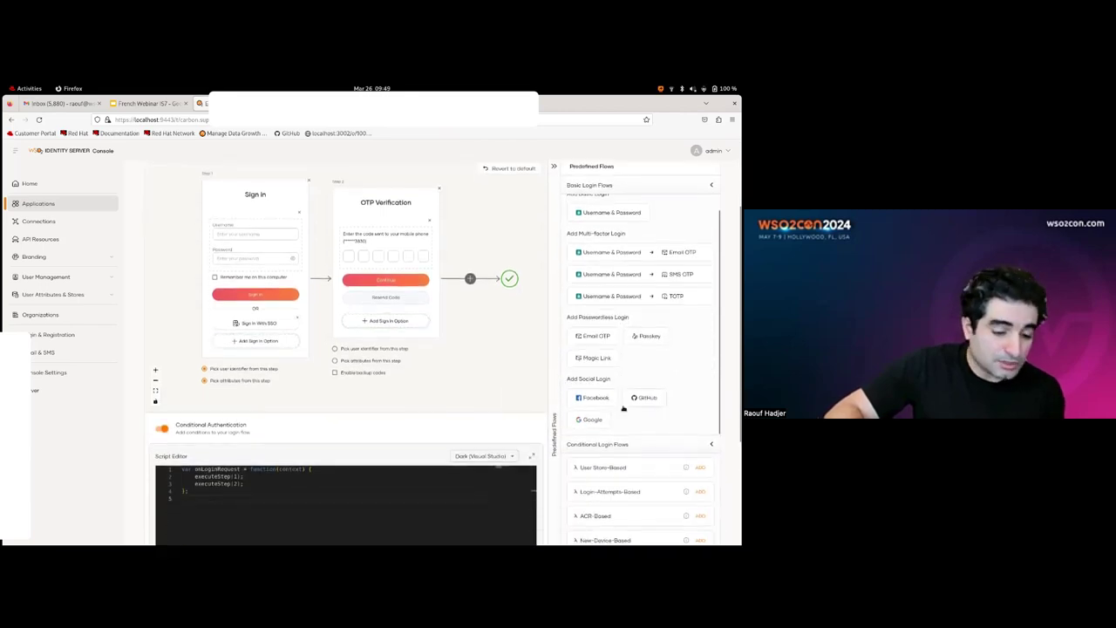
scroll(624, 407, down, 4)
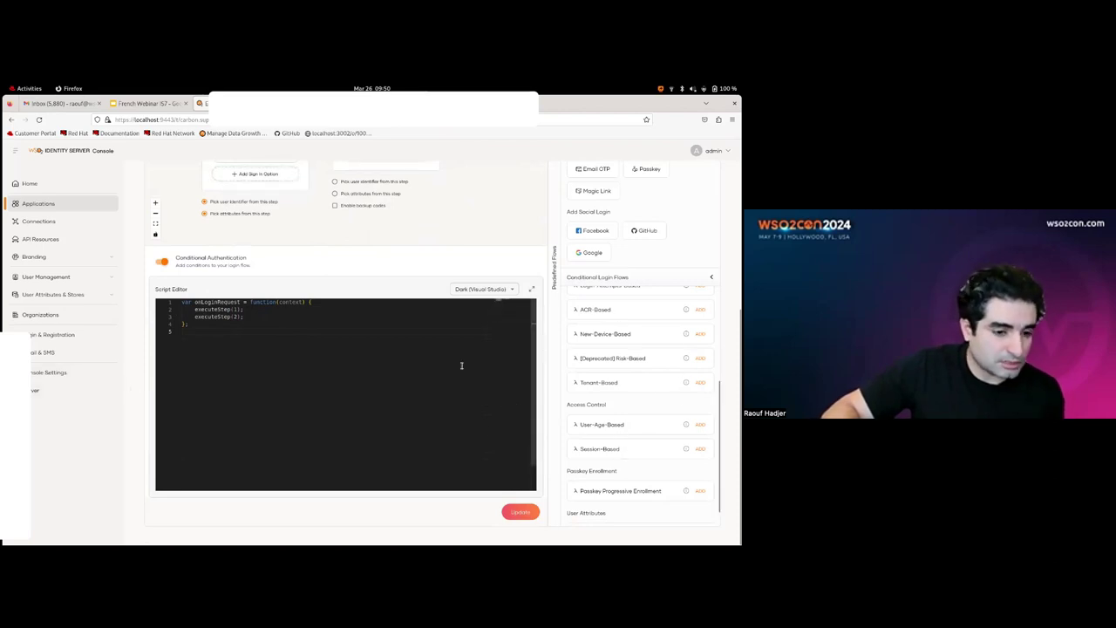
scroll(252, 384, up, 2)
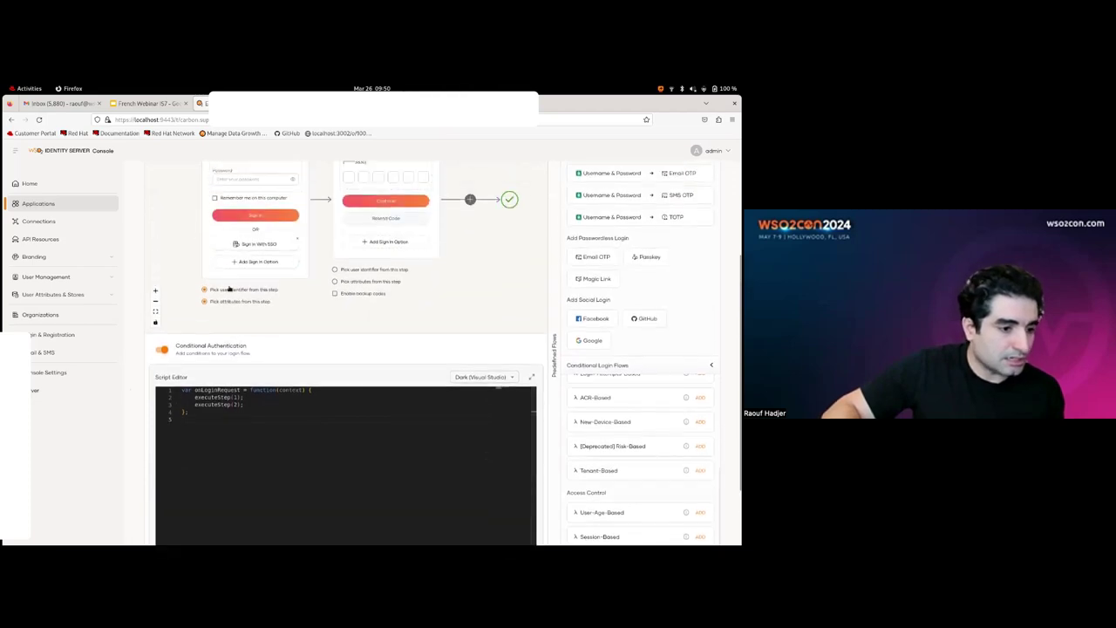
click(206, 301)
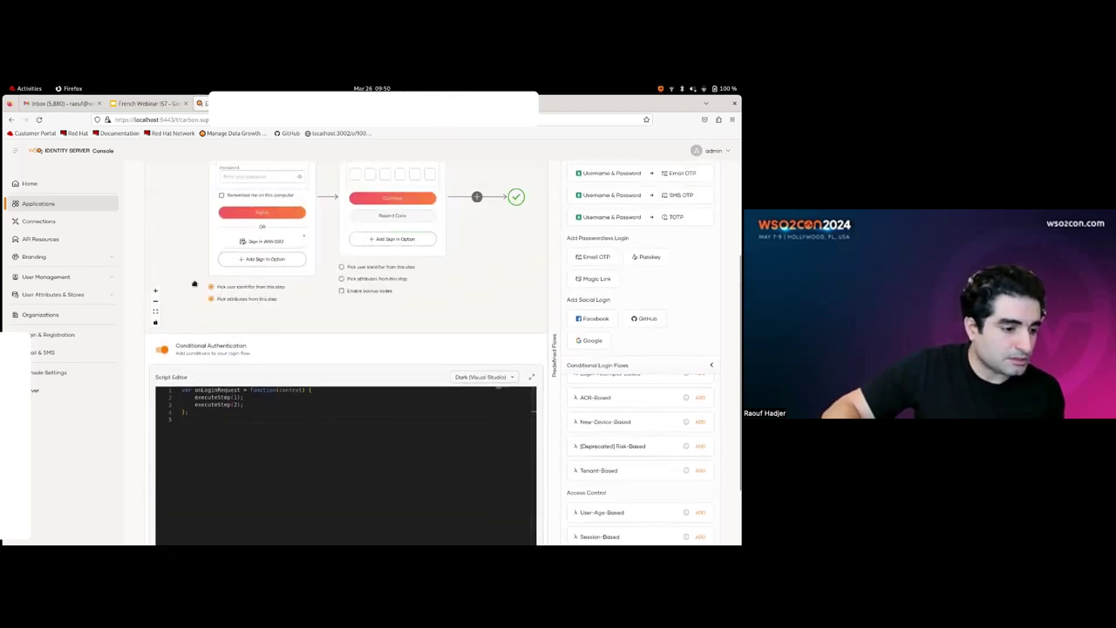
Review the existing connections, the new connection types and the Microsoft connection form, cancel the form and return to the applications list
click(44, 224)
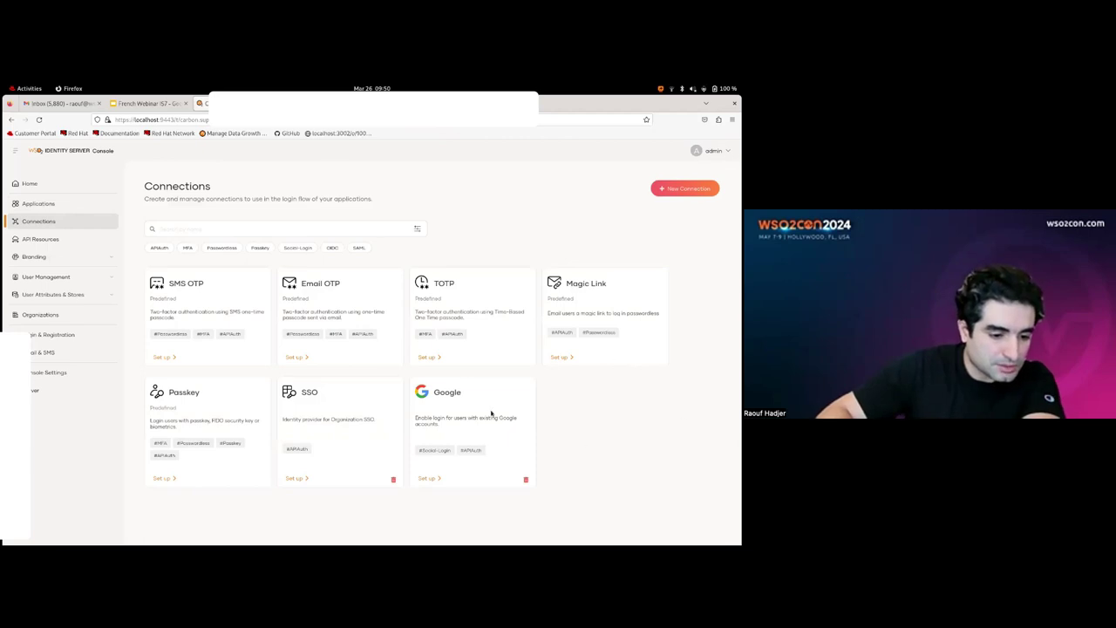
click(668, 190)
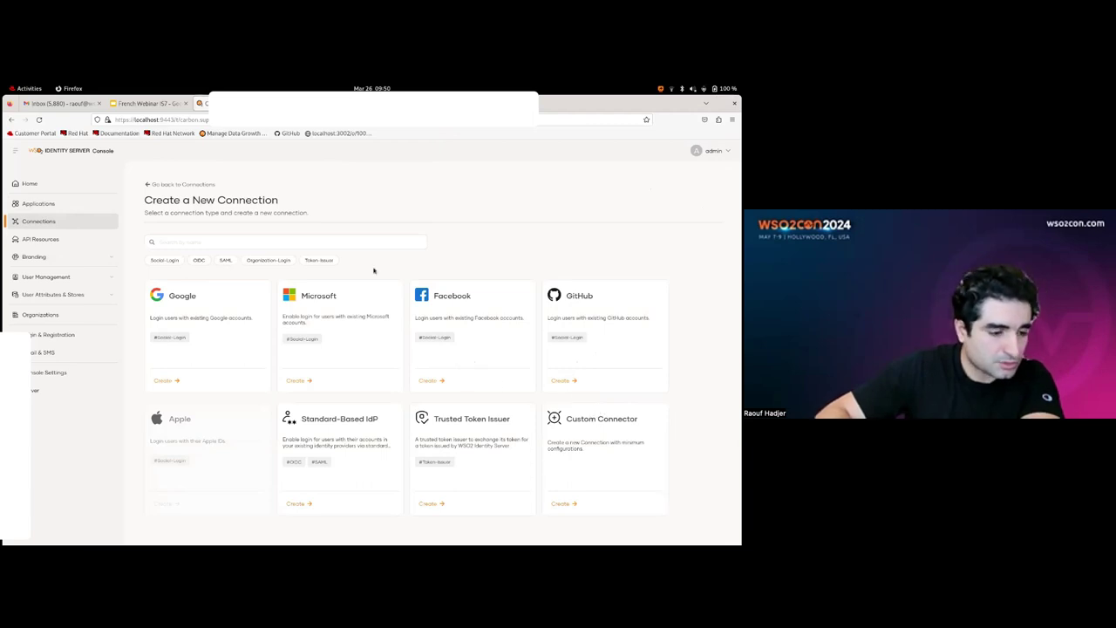
click(297, 380)
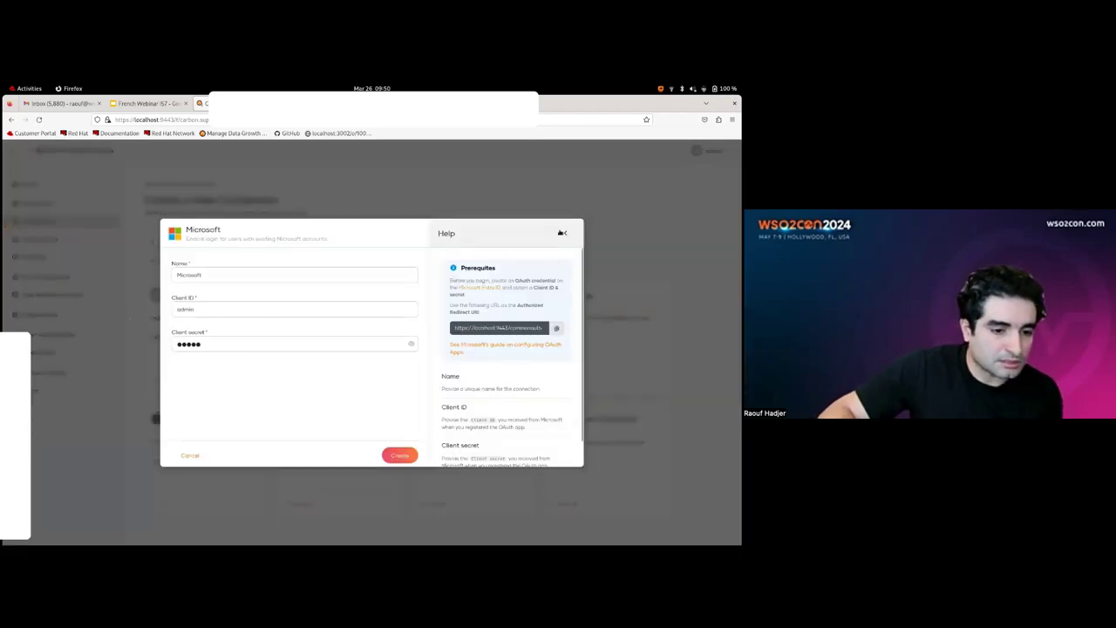
click(187, 458)
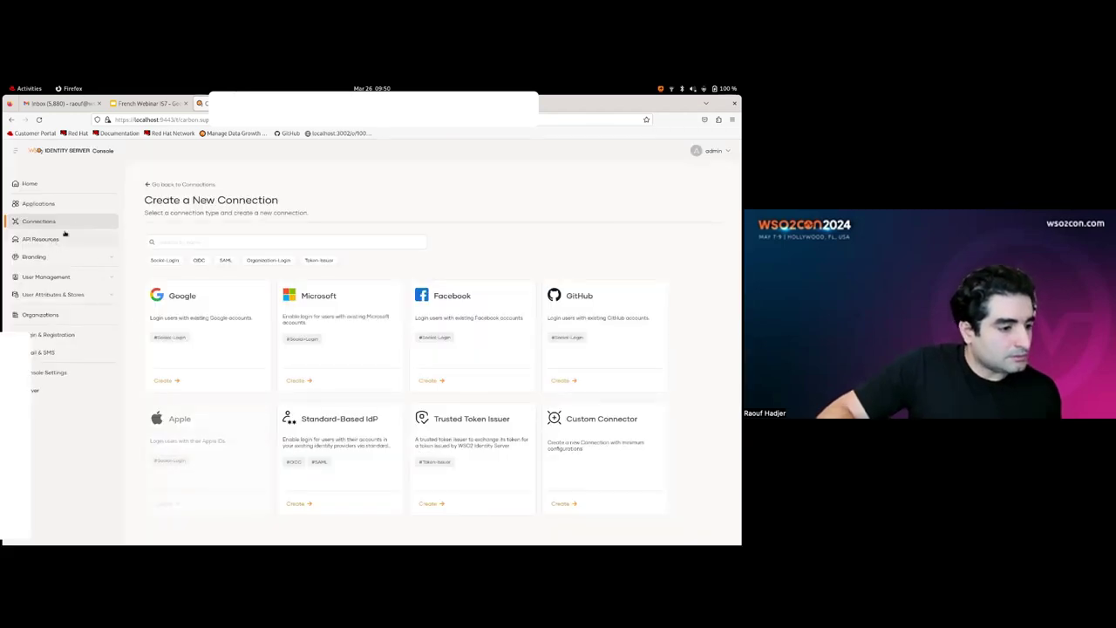
click(39, 221)
click(38, 203)
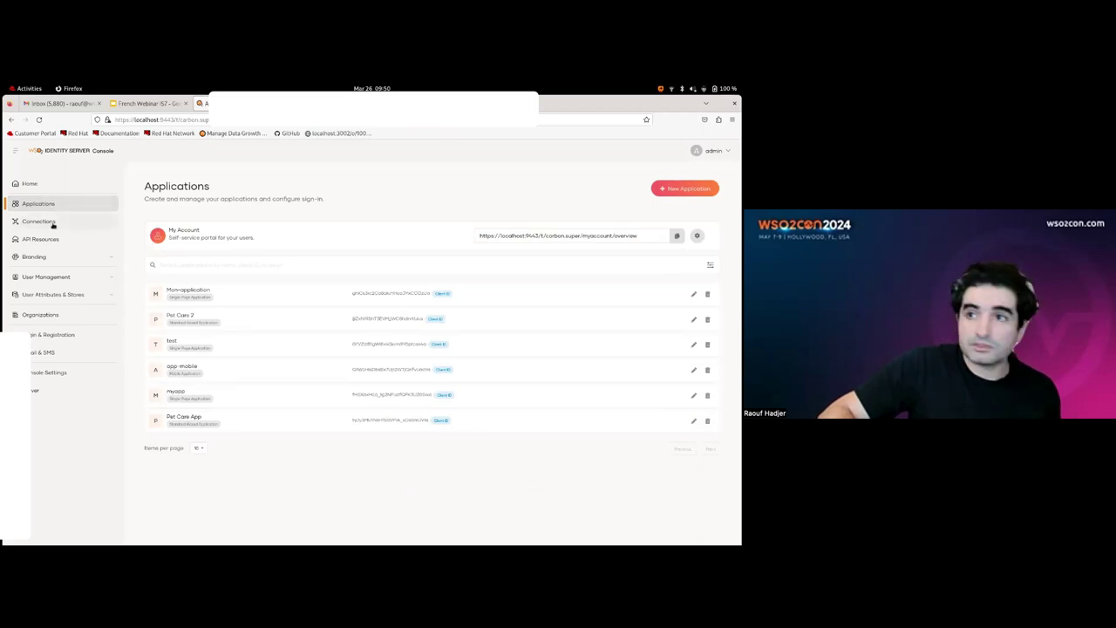
right_click(600, 355)
click(621, 370)
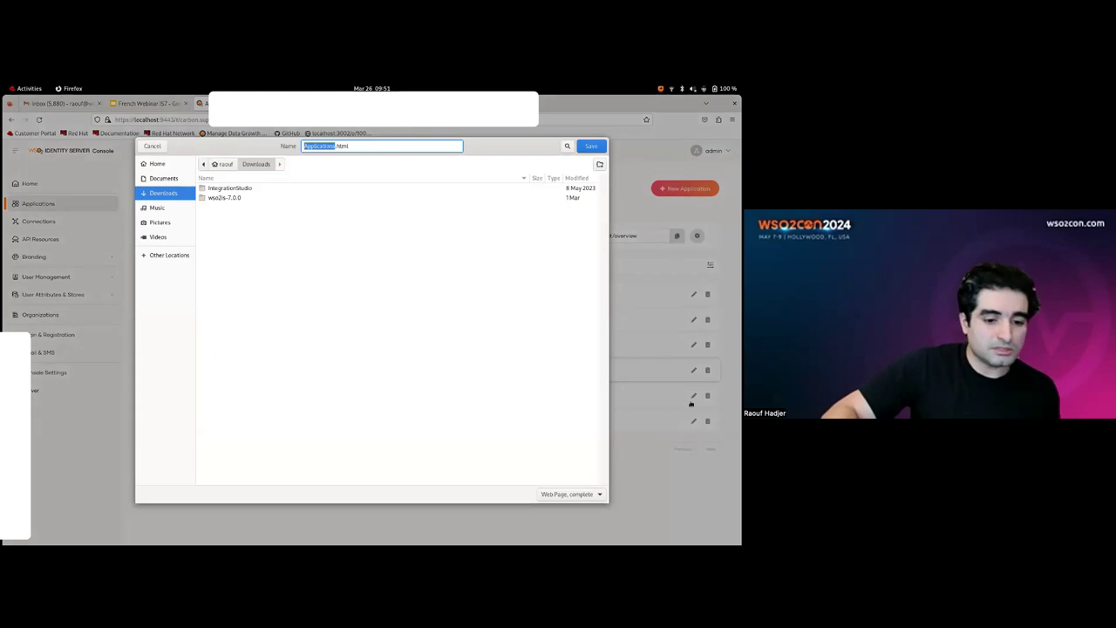
click(153, 147)
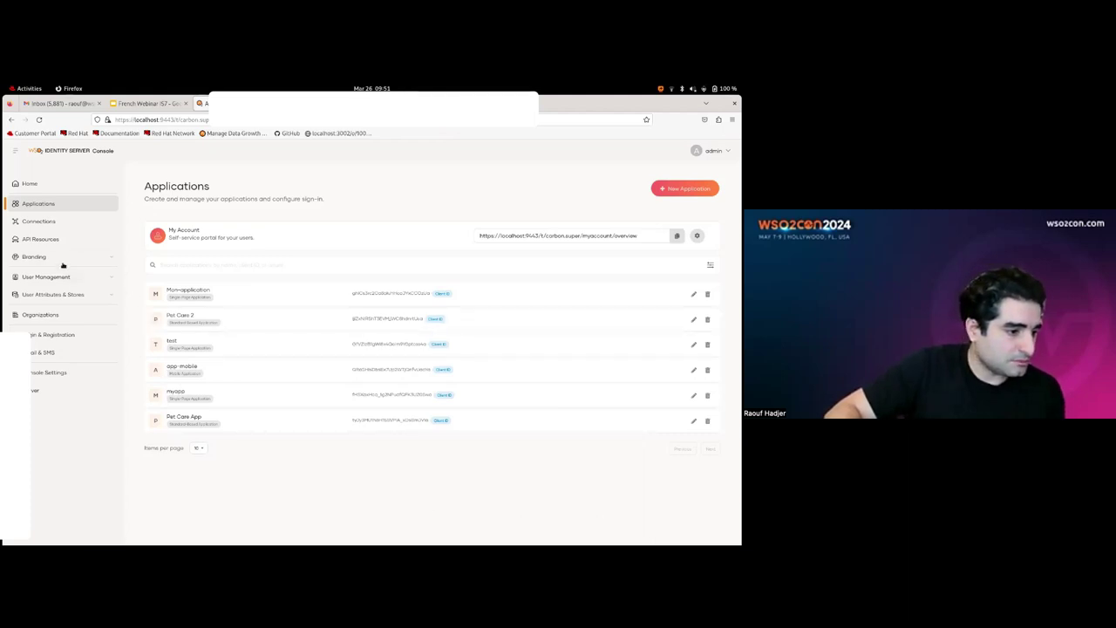
Examine the Channel service API resource and its full list of scopes, and return to the API resources list
click(56, 207)
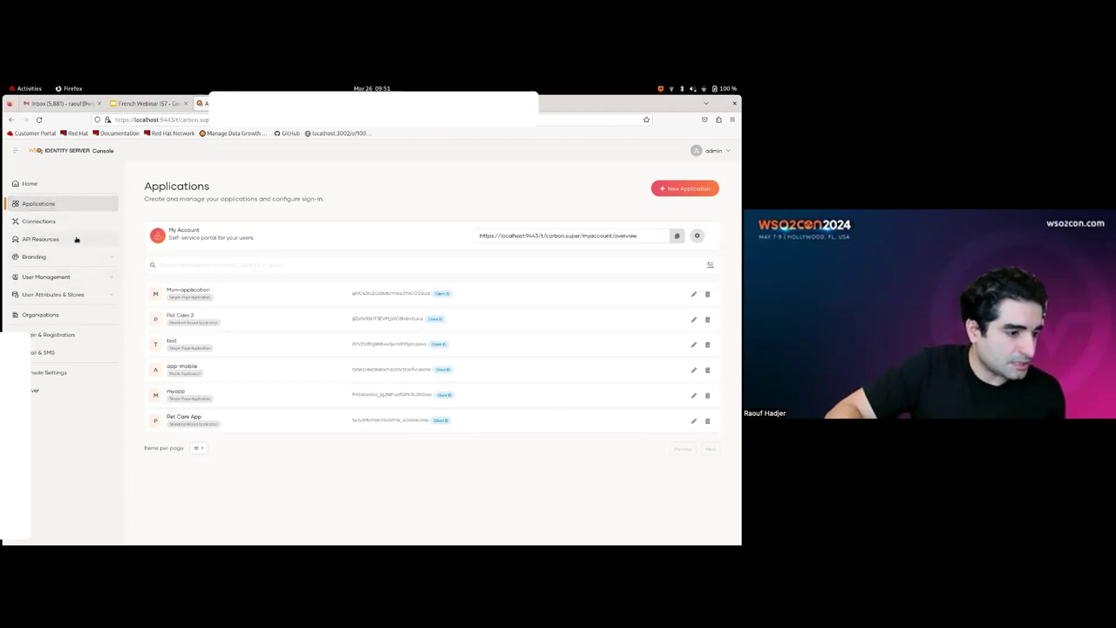
click(77, 239)
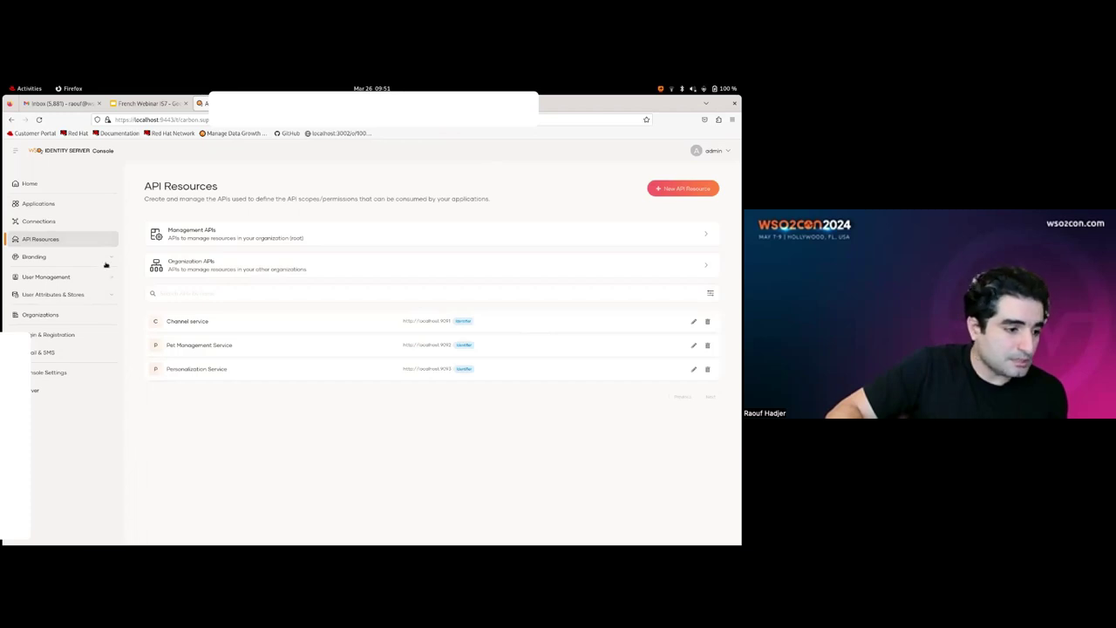
click(212, 328)
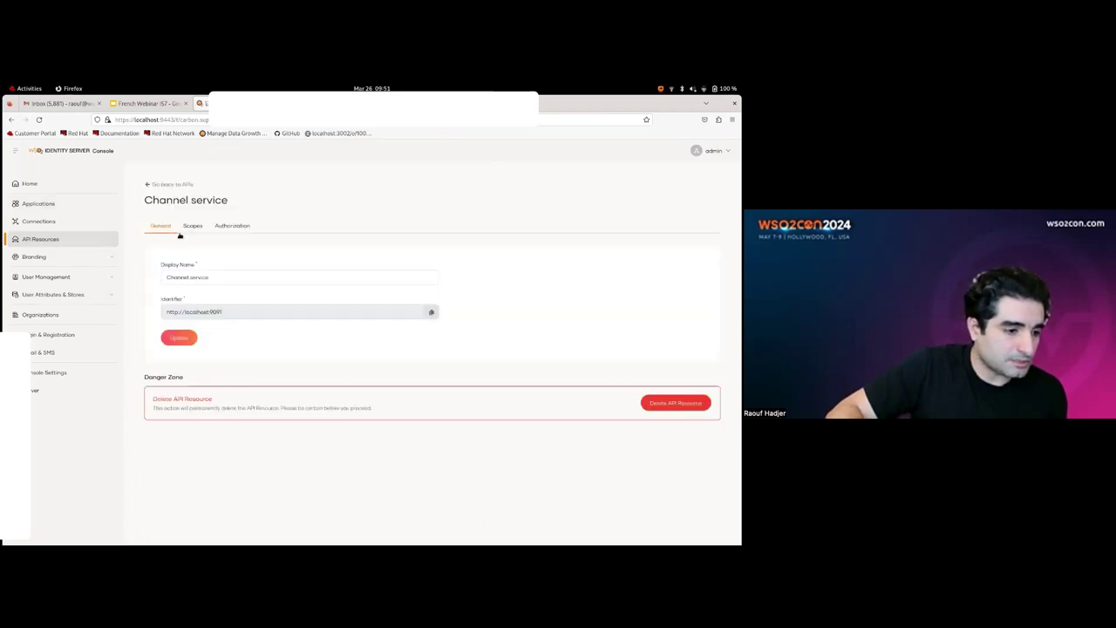
click(187, 229)
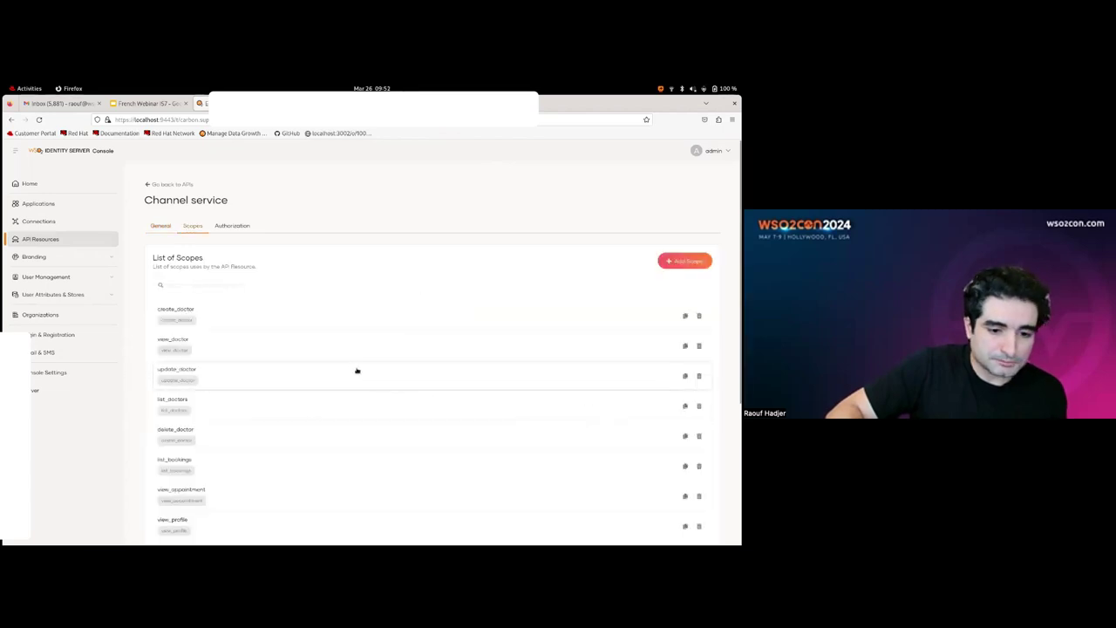
scroll(269, 355, down, 4)
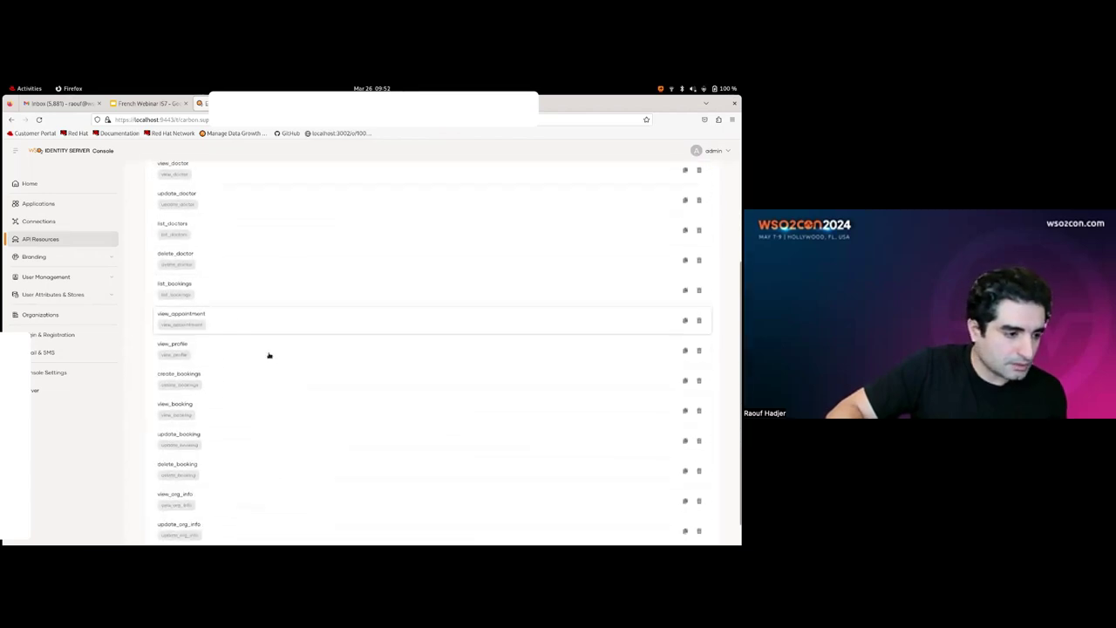
scroll(269, 355, down, 1)
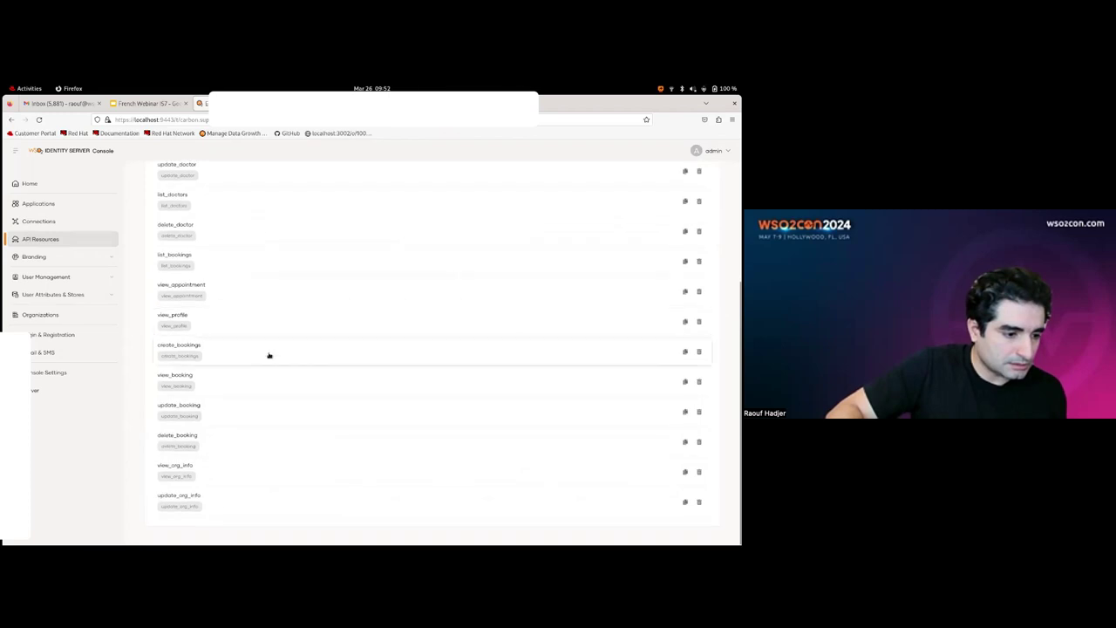
scroll(268, 355, up, 4)
click(70, 236)
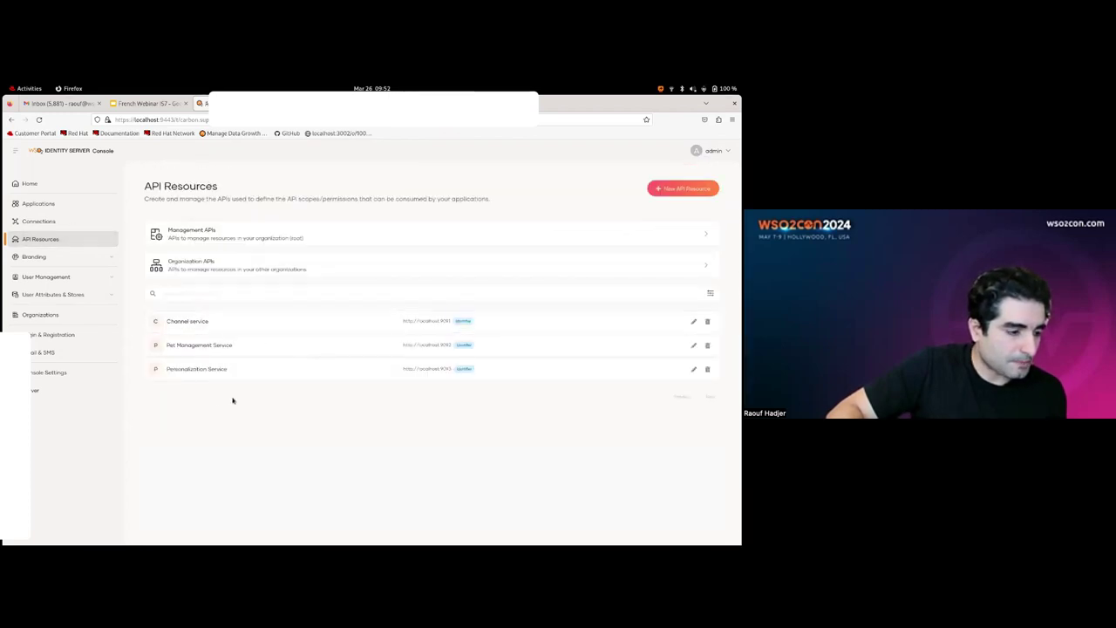
Open the list of roles under user management
click(102, 298)
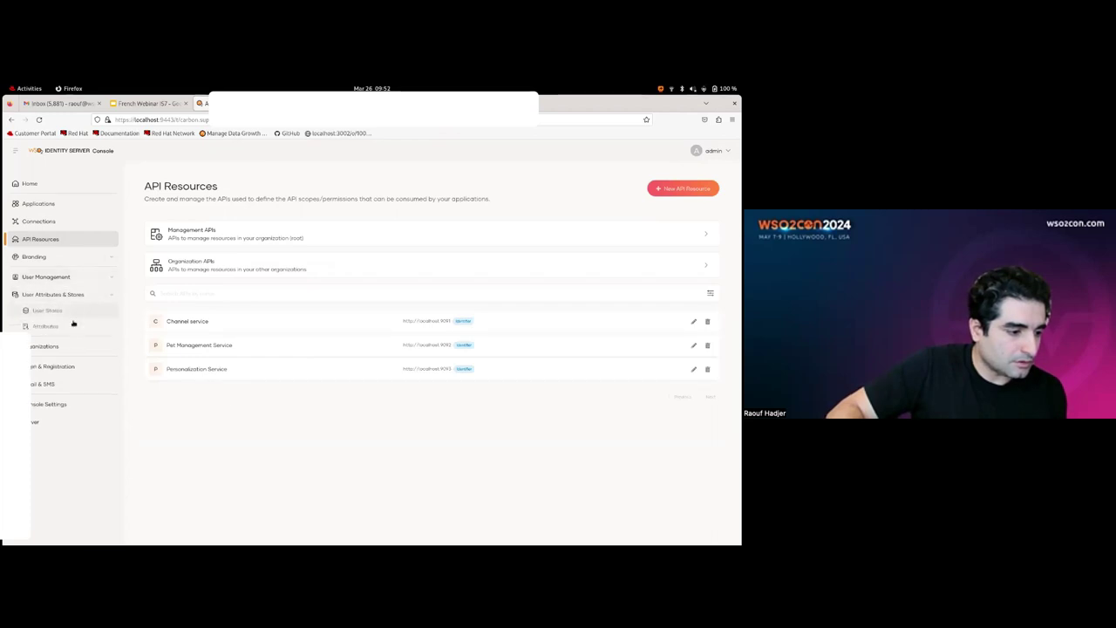
click(78, 279)
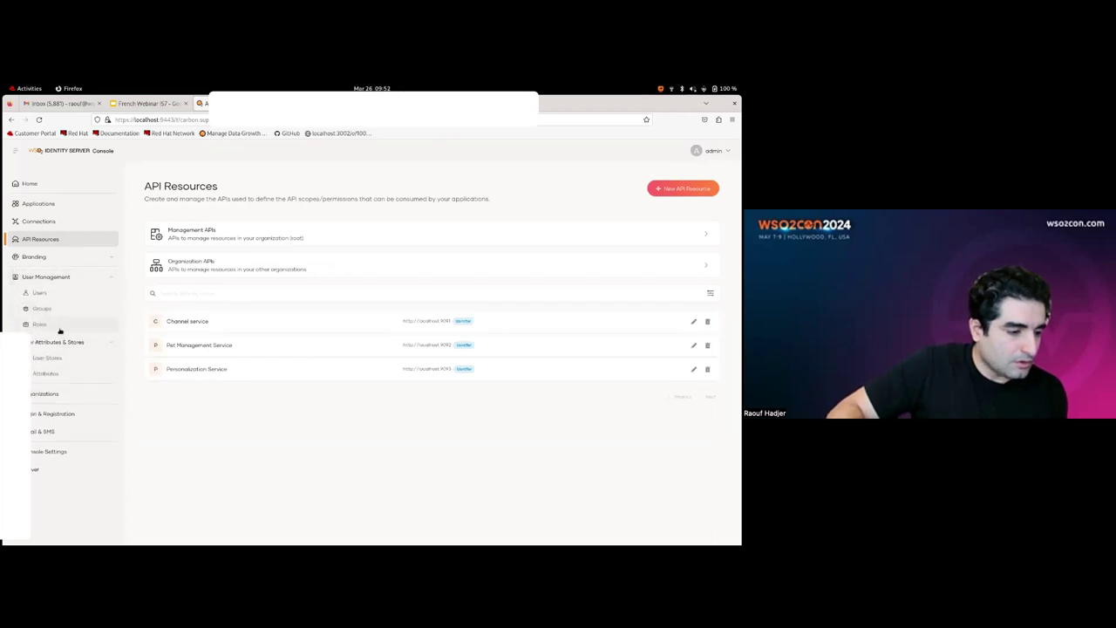
click(41, 325)
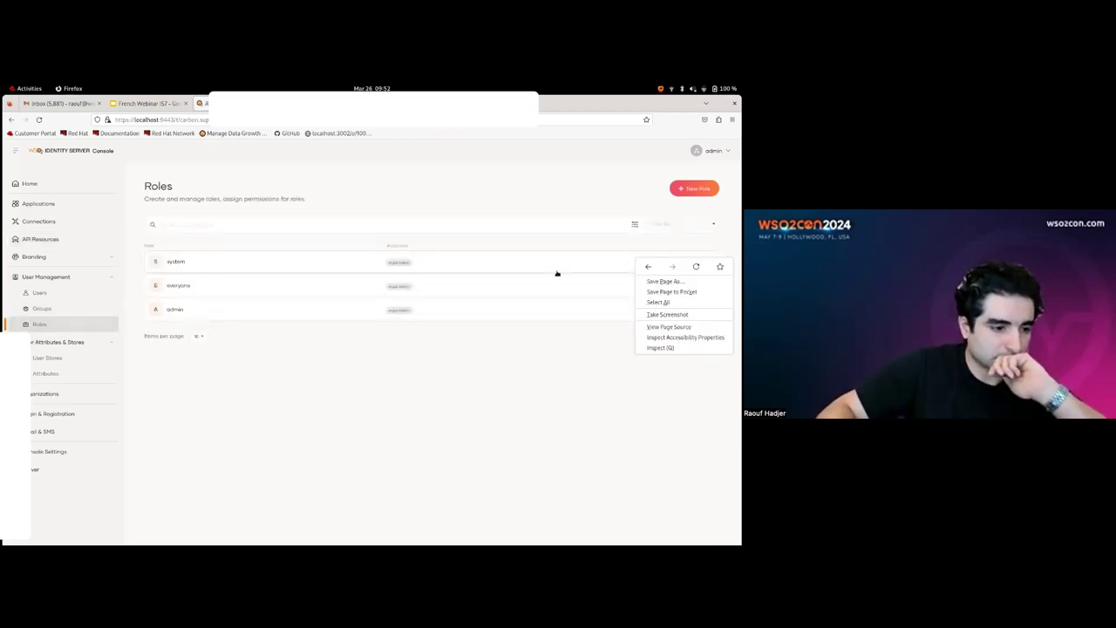
click(694, 189)
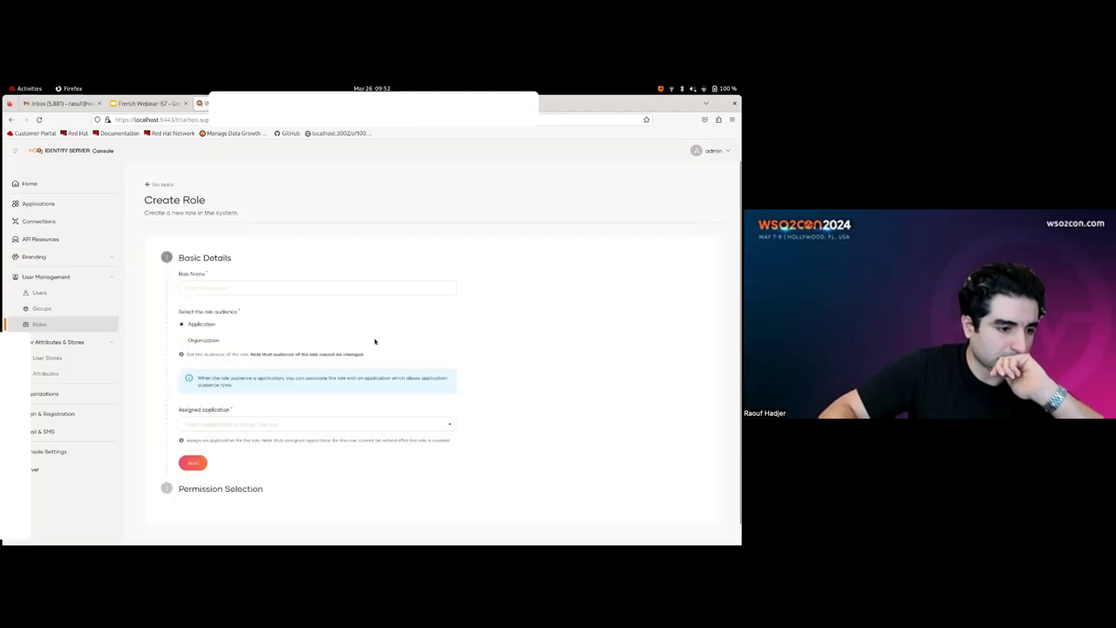
click(211, 284)
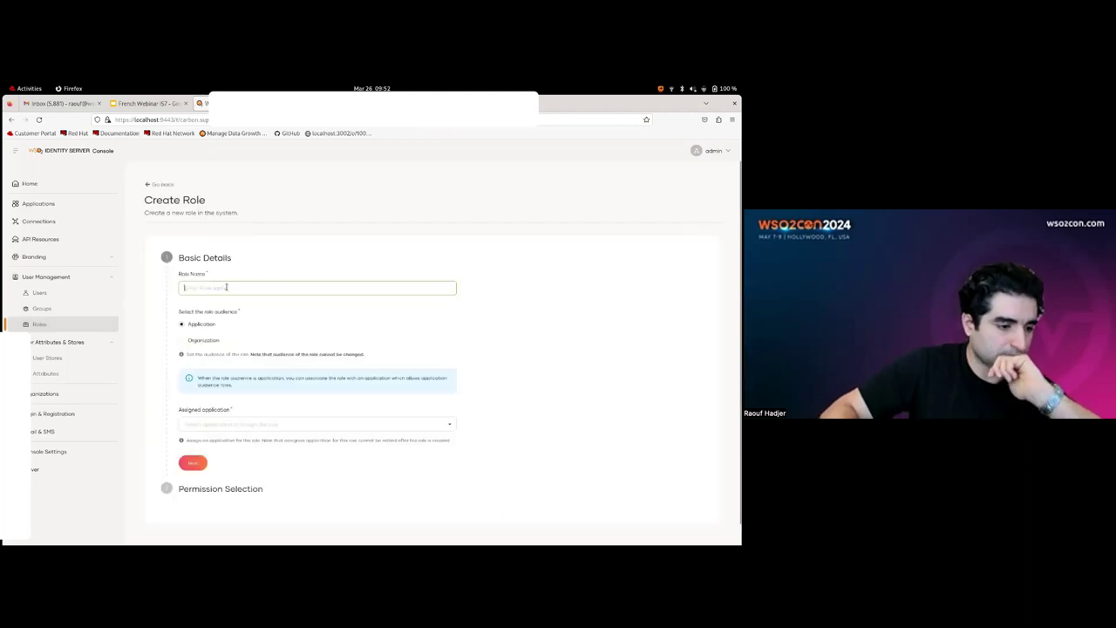
text(Adm)
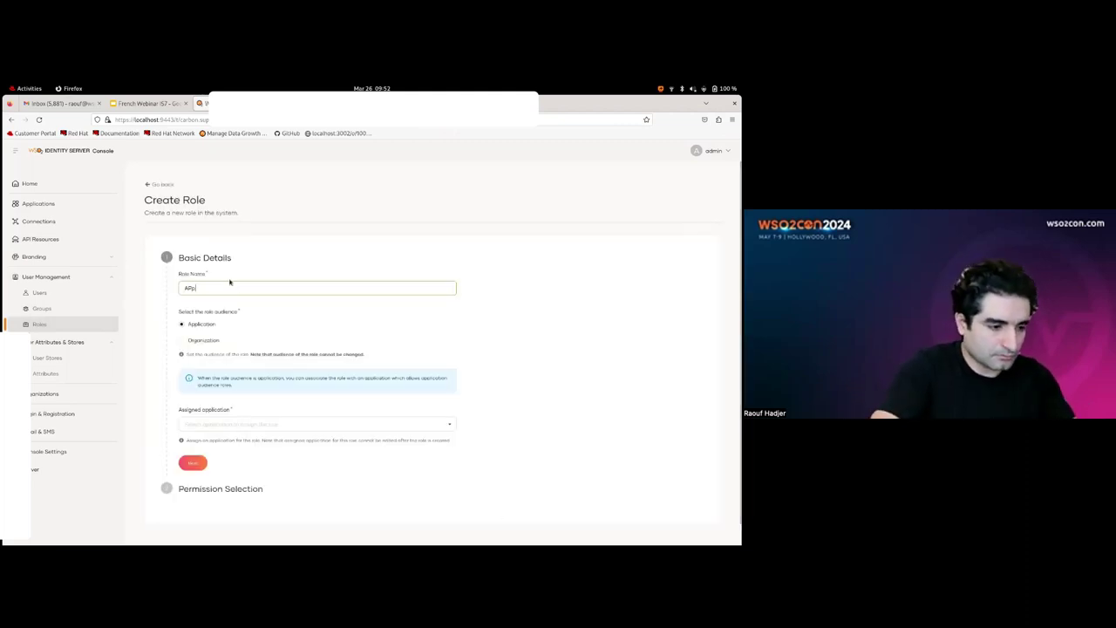
key(BackSpace)
key(BackSpace)
key(BackSpace)
text(app)
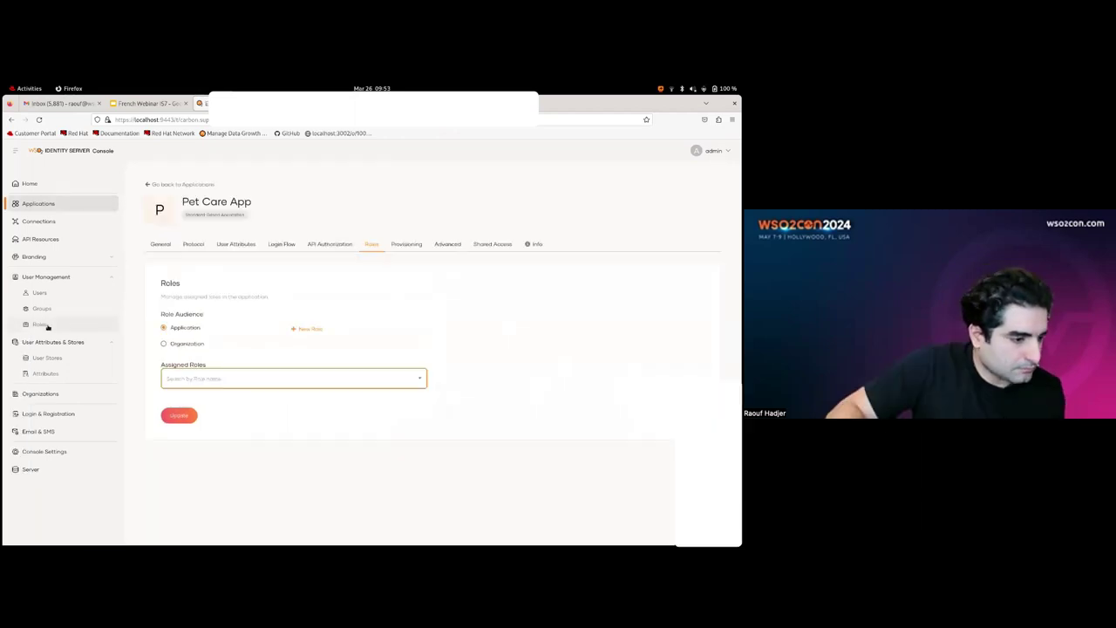
Start creating a new role from the roles list and name it ap_create
click(48, 326)
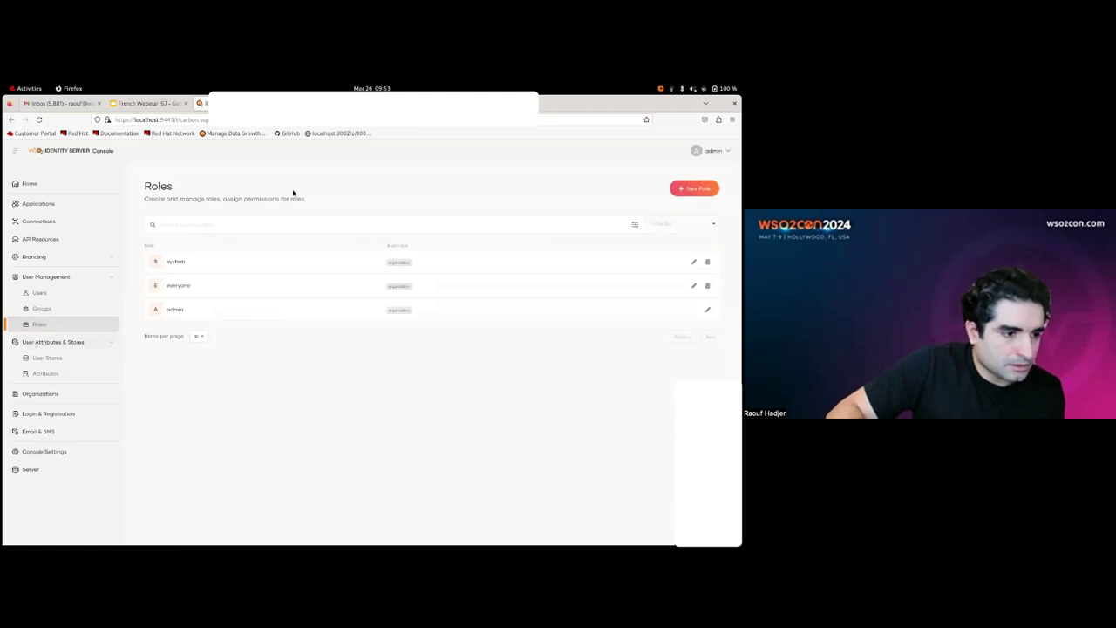
click(708, 190)
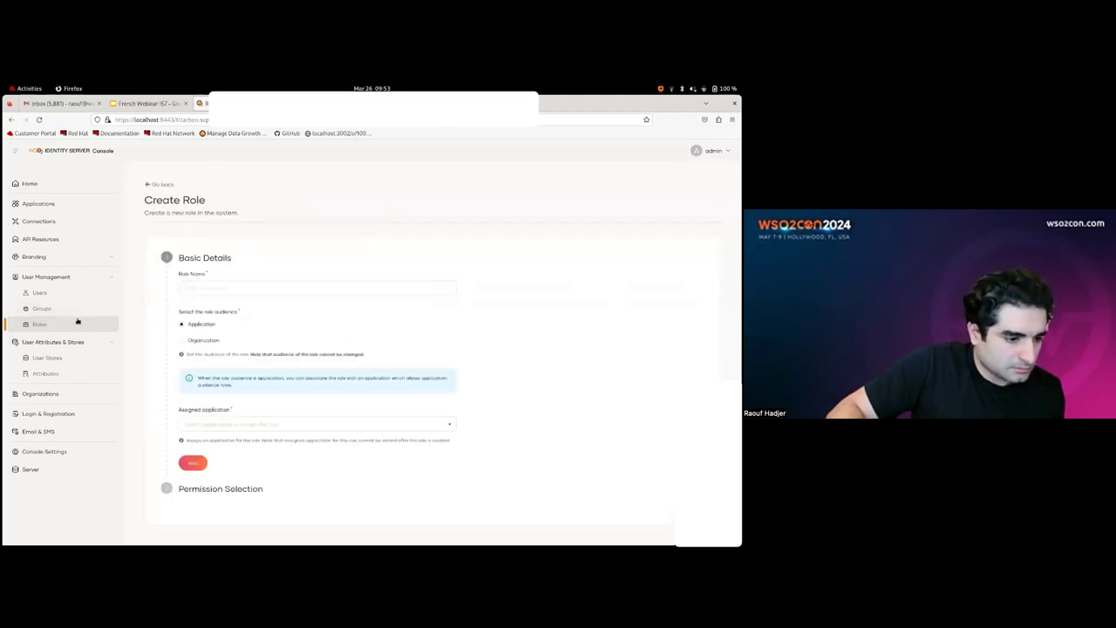
click(190, 288)
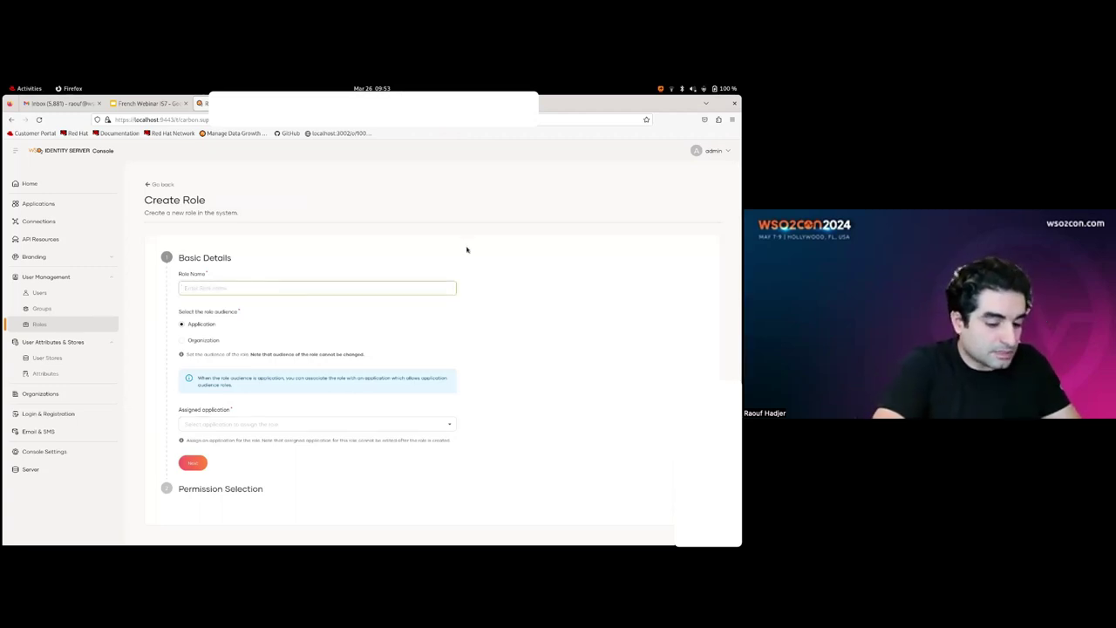
text(app)
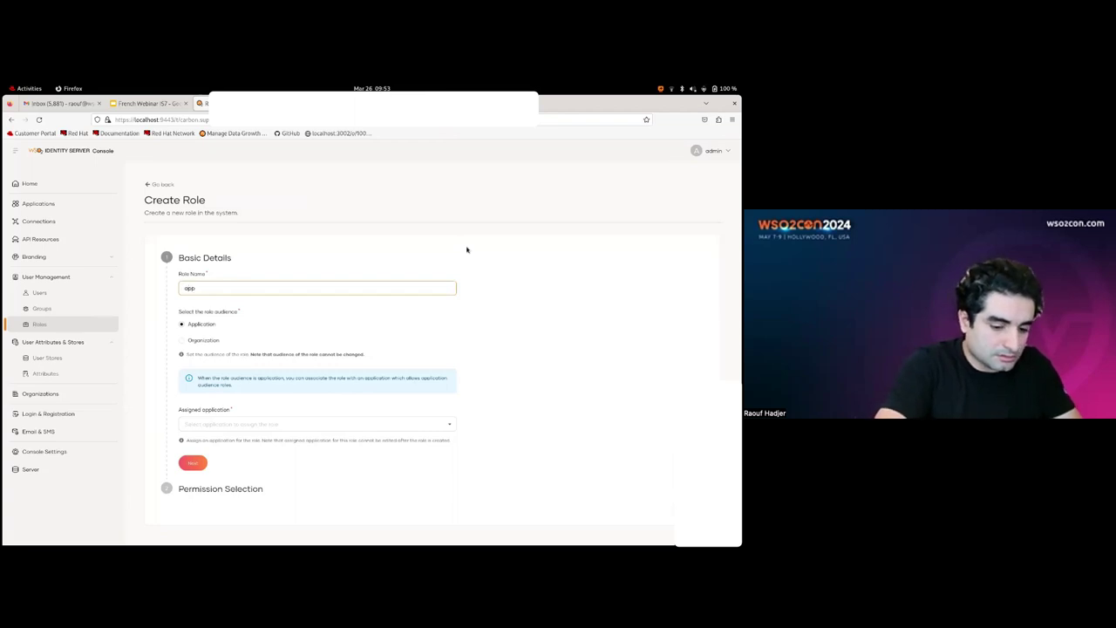
text(_create)
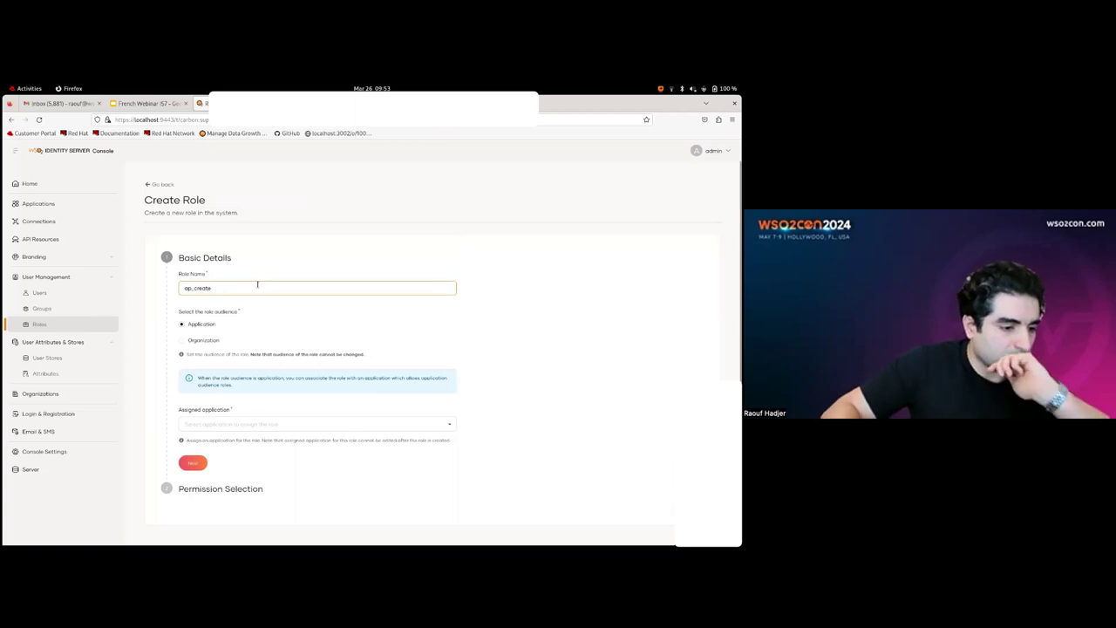
Assign the new role to the application Pet Care App and continue to its permission selection
click(262, 425)
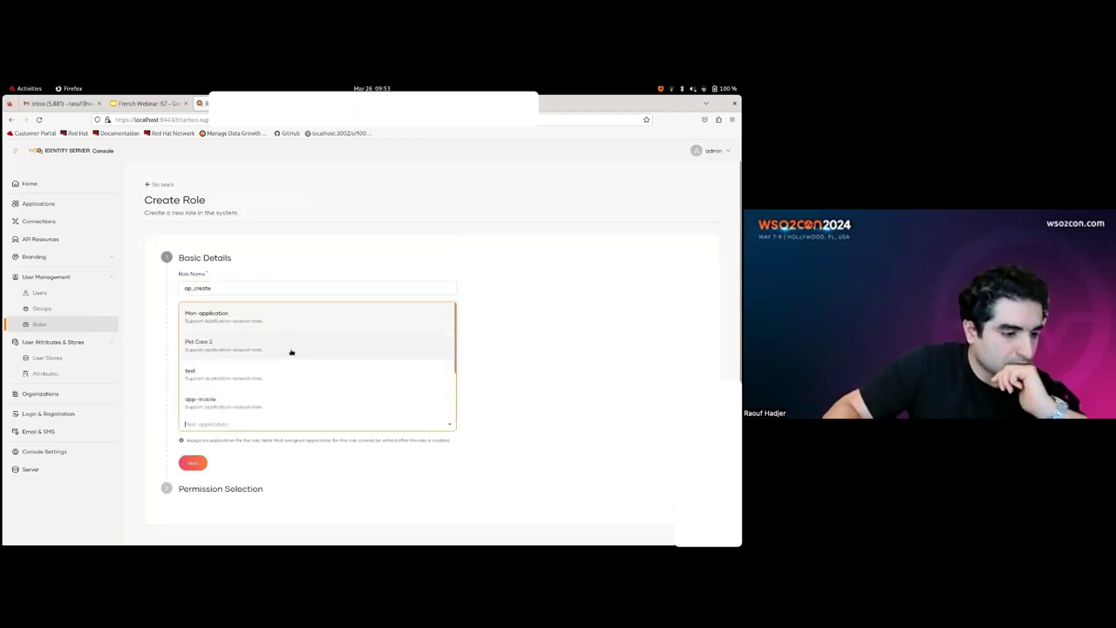
scroll(279, 370, down, 2)
scroll(281, 369, up, 2)
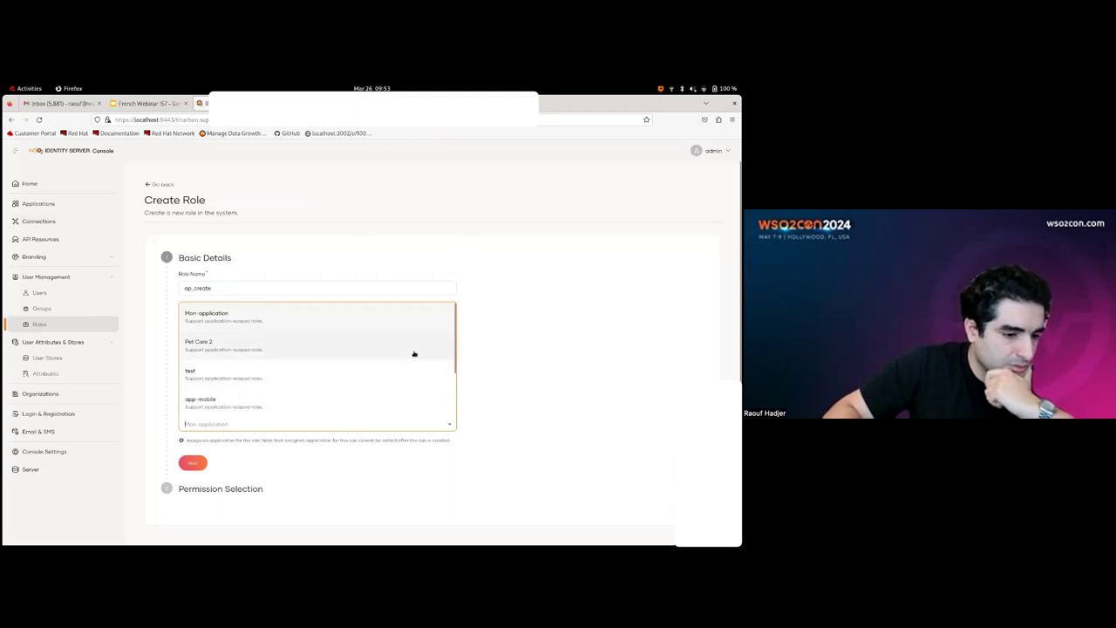
mouse_move(453, 350)
mouse_down()
mouse_move(452, 393)
mouse_move(455, 342)
mouse_up()
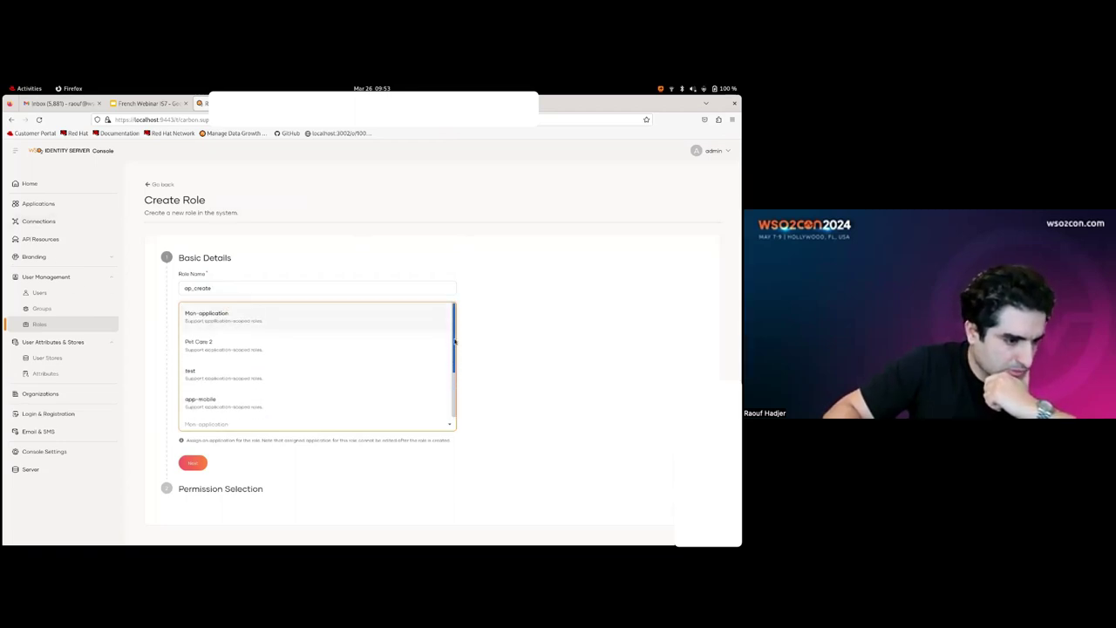
scroll(229, 316, down, 1)
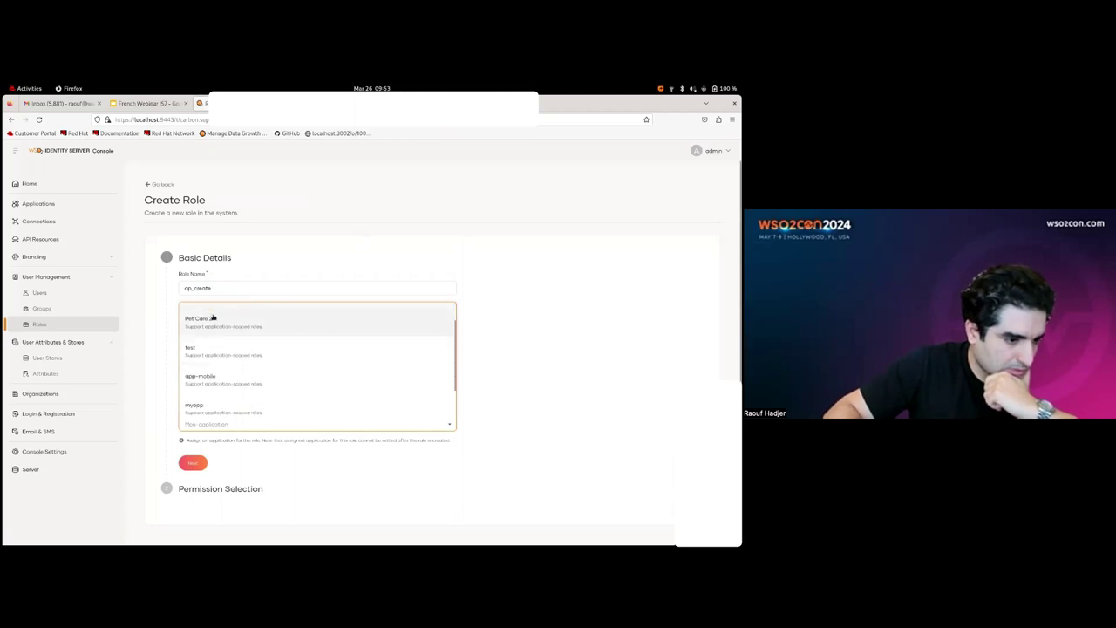
scroll(279, 377, down, 3)
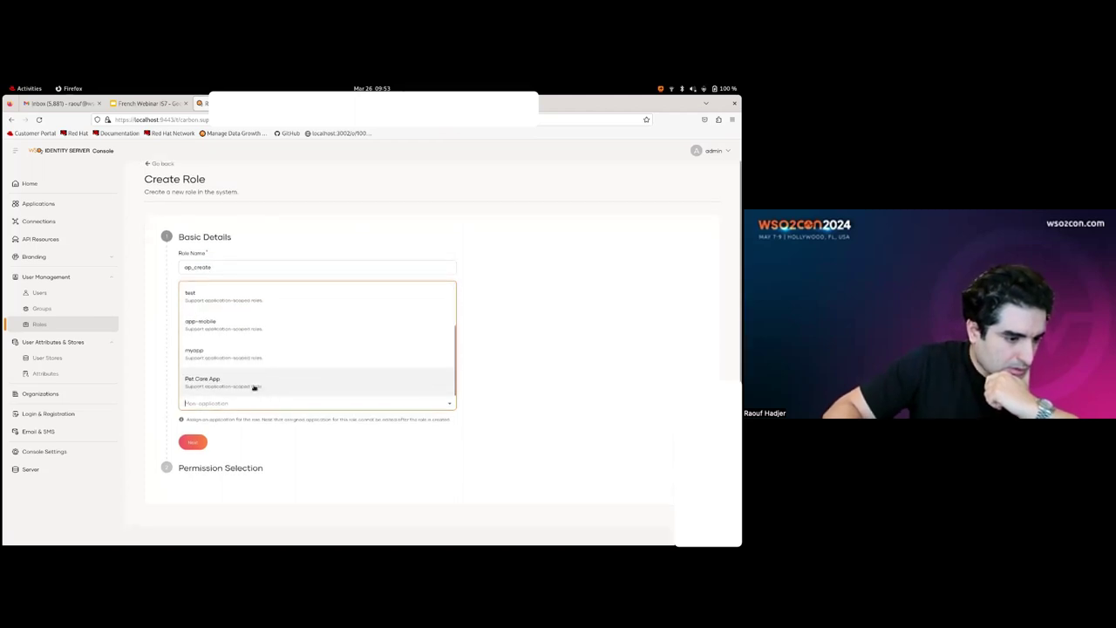
click(255, 389)
click(189, 442)
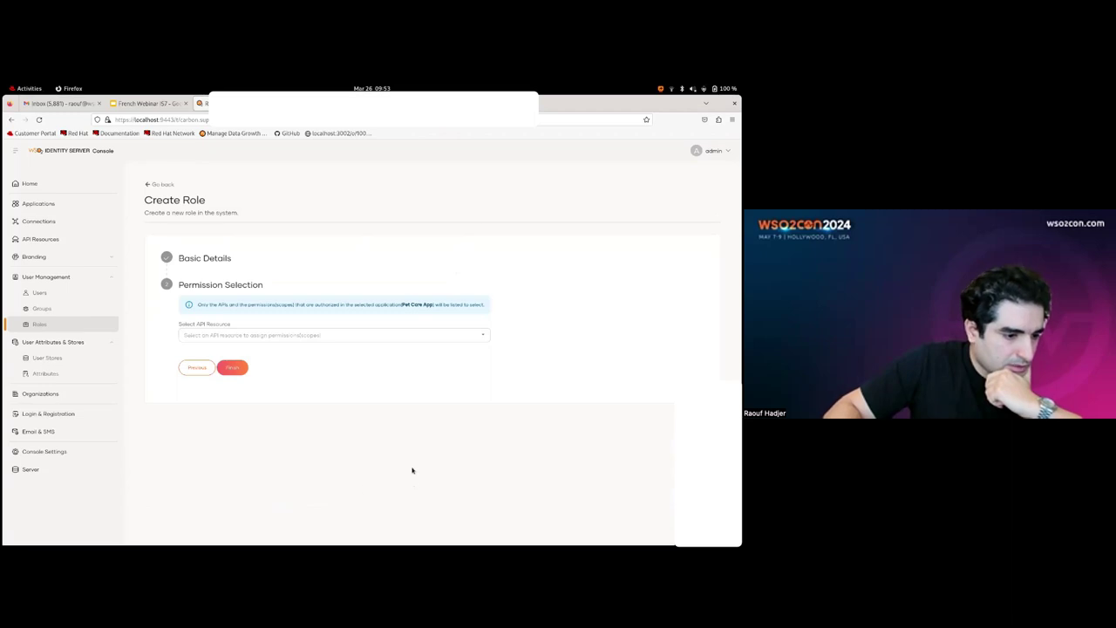
Give the role the create_branding scope of the Personalization Service API resource and finish creating it
click(268, 336)
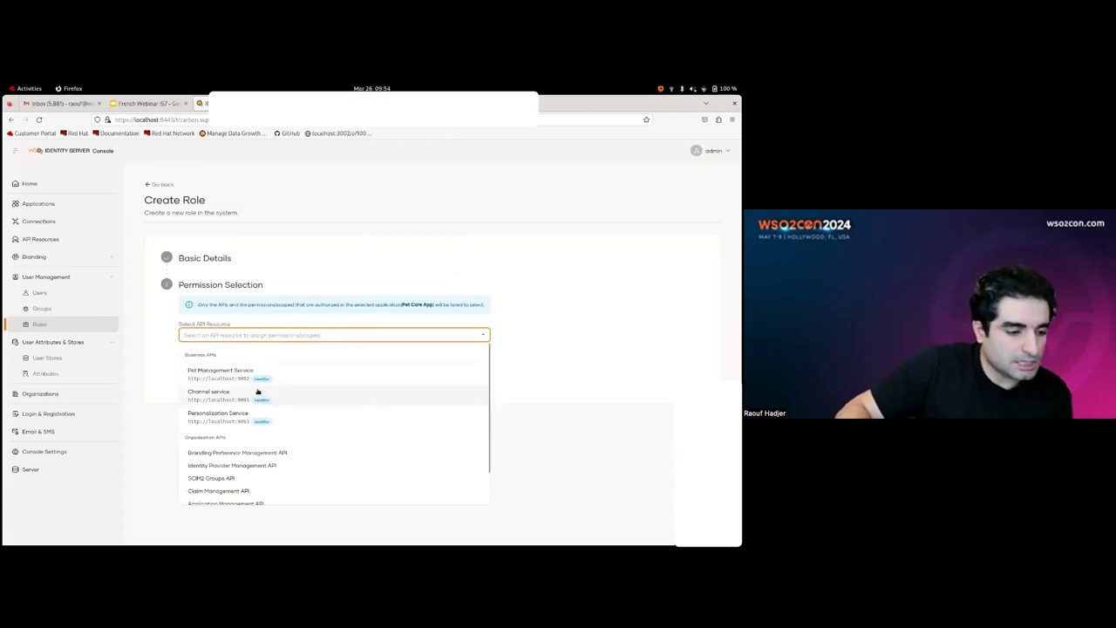
scroll(259, 392, down, 1)
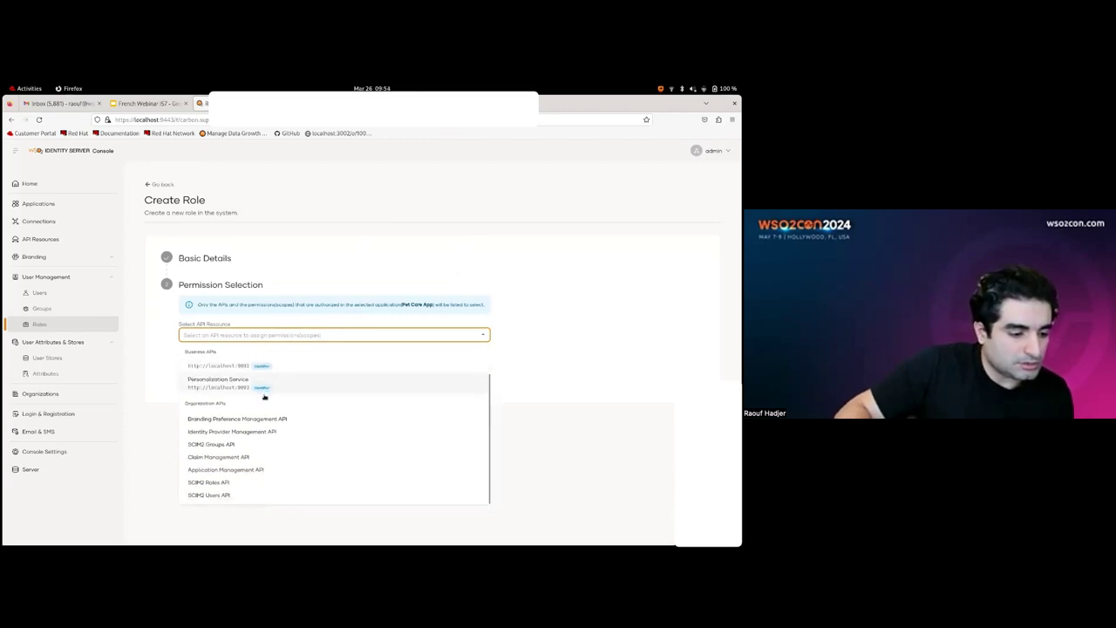
scroll(332, 441, up, 1)
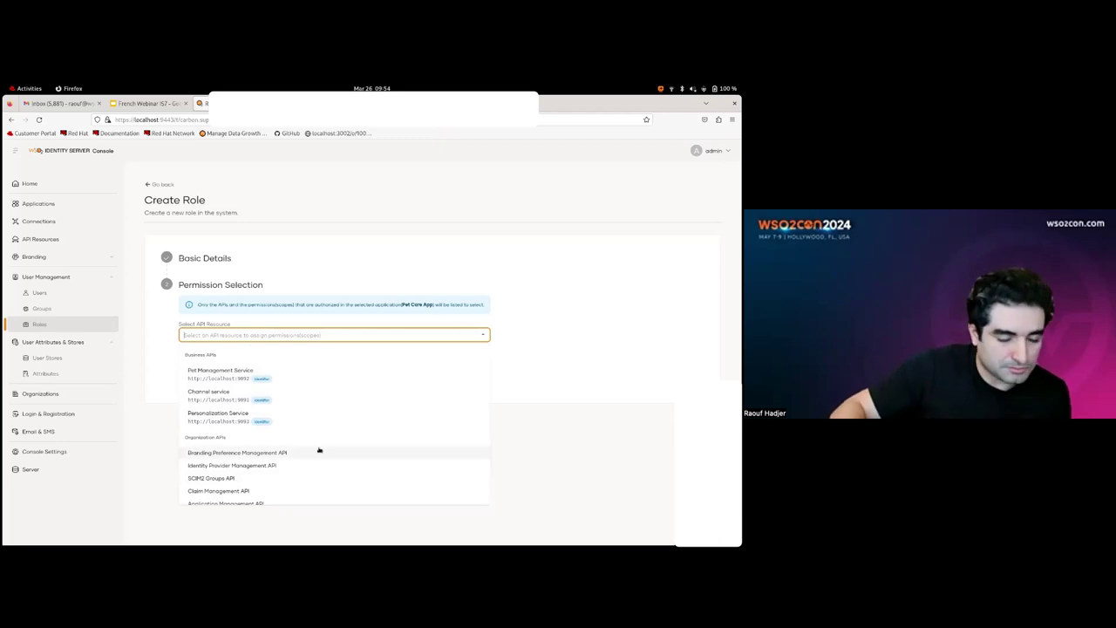
scroll(322, 434, down, 1)
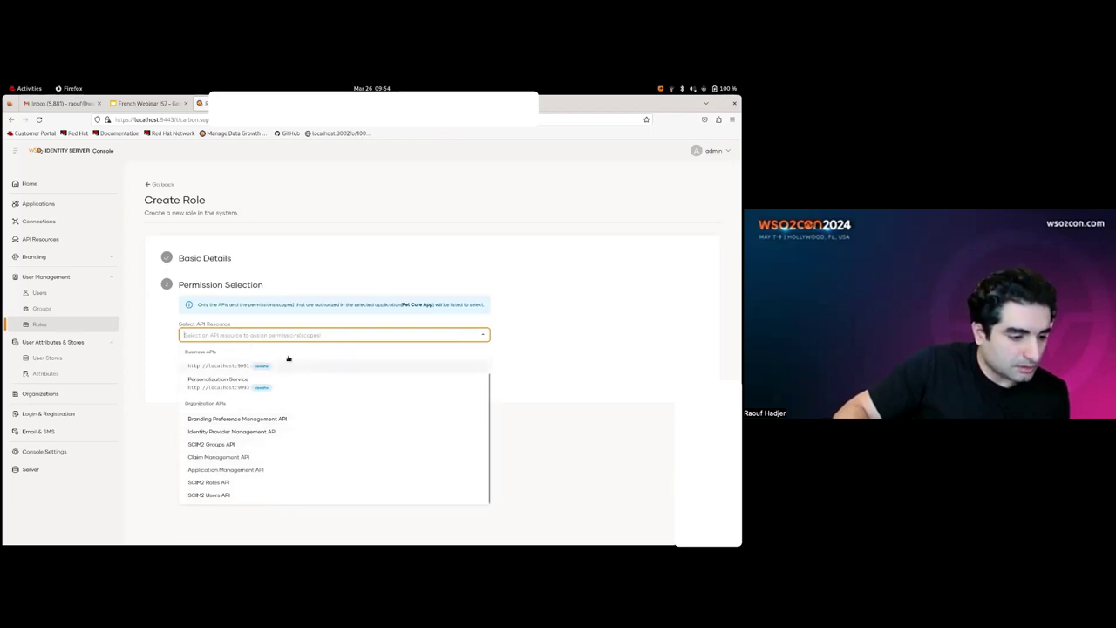
click(234, 385)
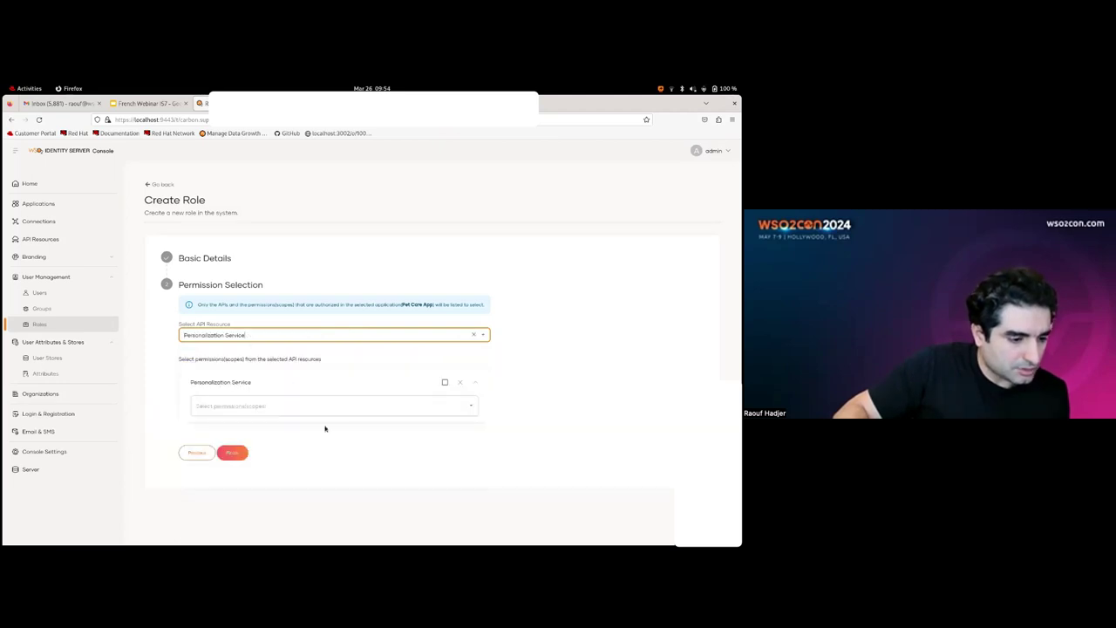
click(288, 406)
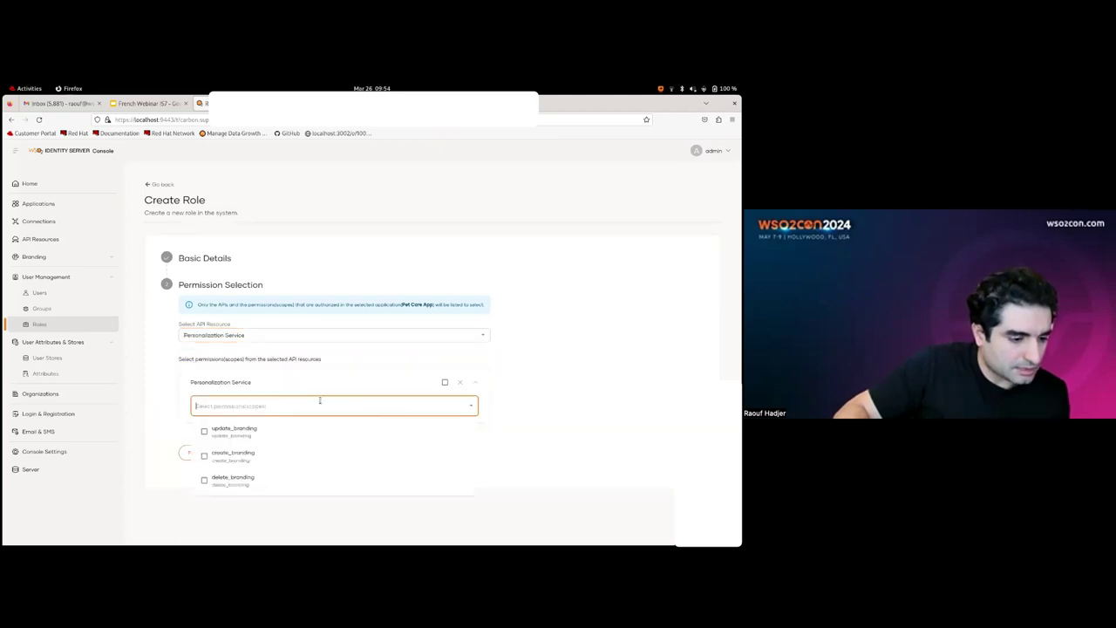
click(204, 432)
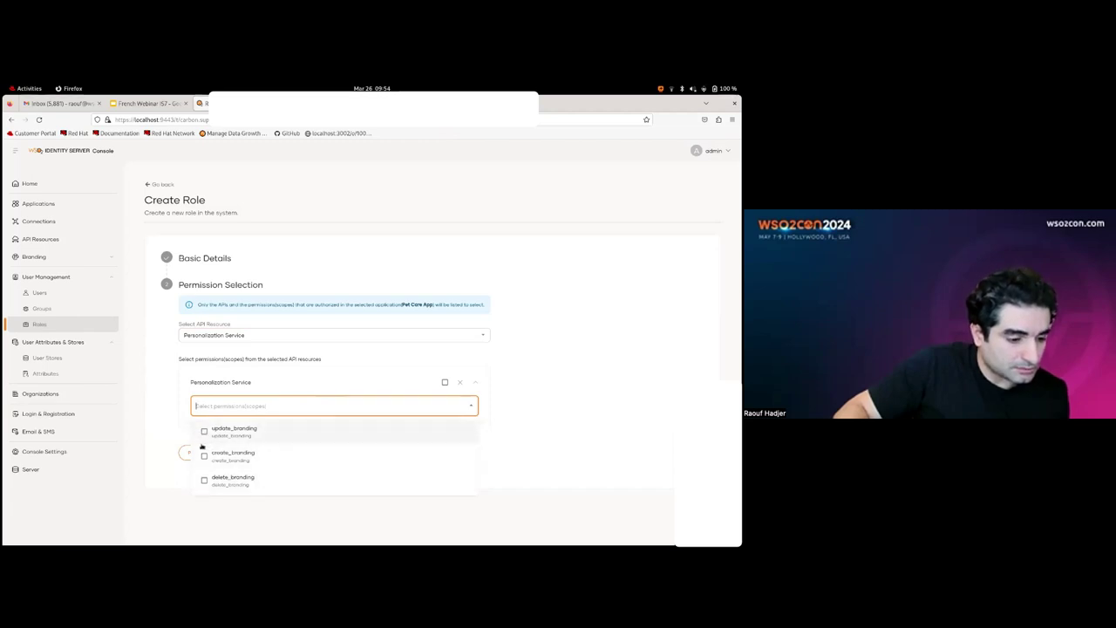
click(206, 456)
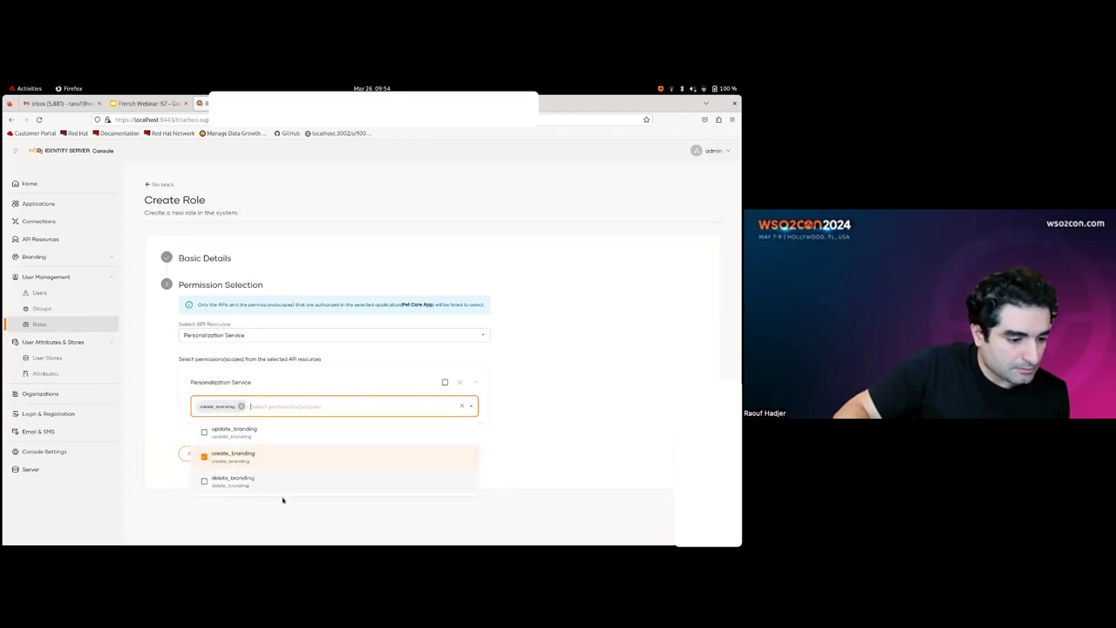
click(164, 423)
click(242, 458)
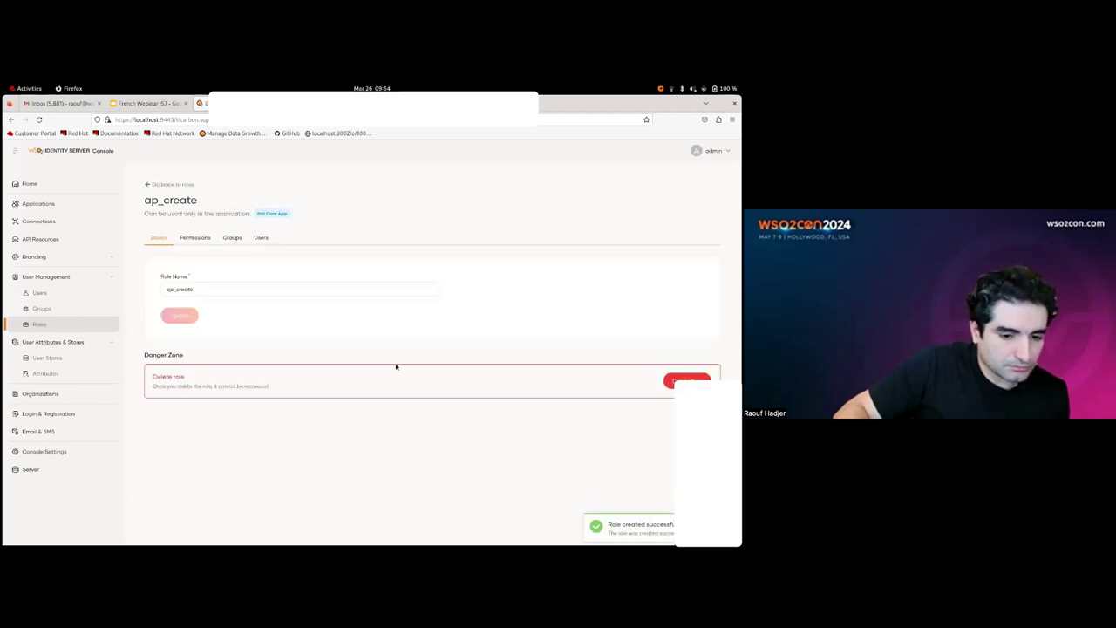
Return to the roles list to check the newly created role
right_click(584, 320)
click(326, 490)
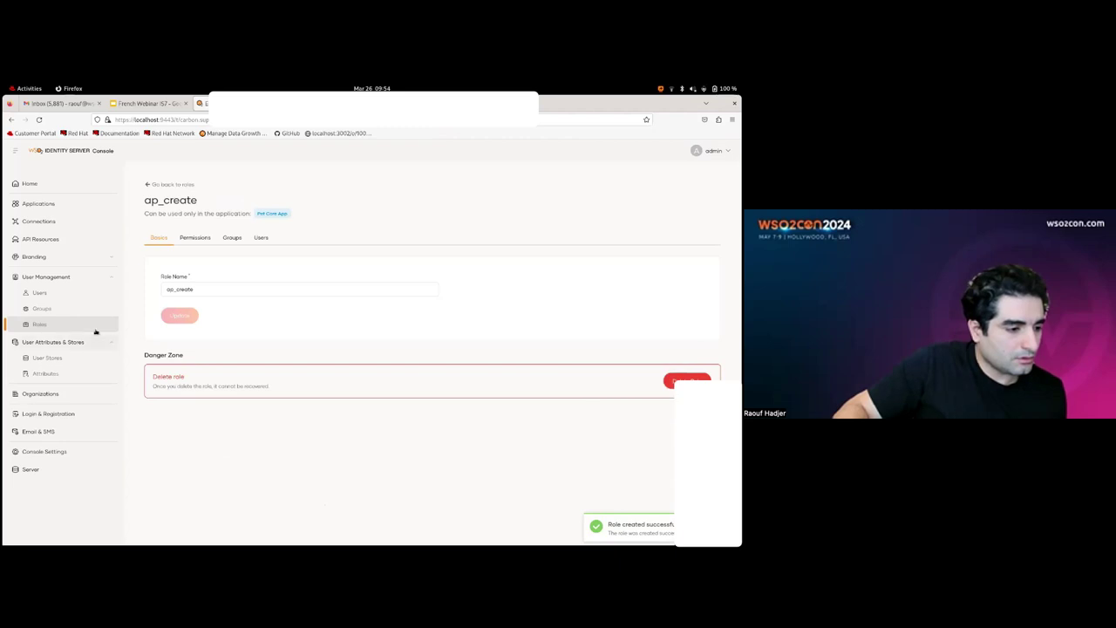
click(75, 323)
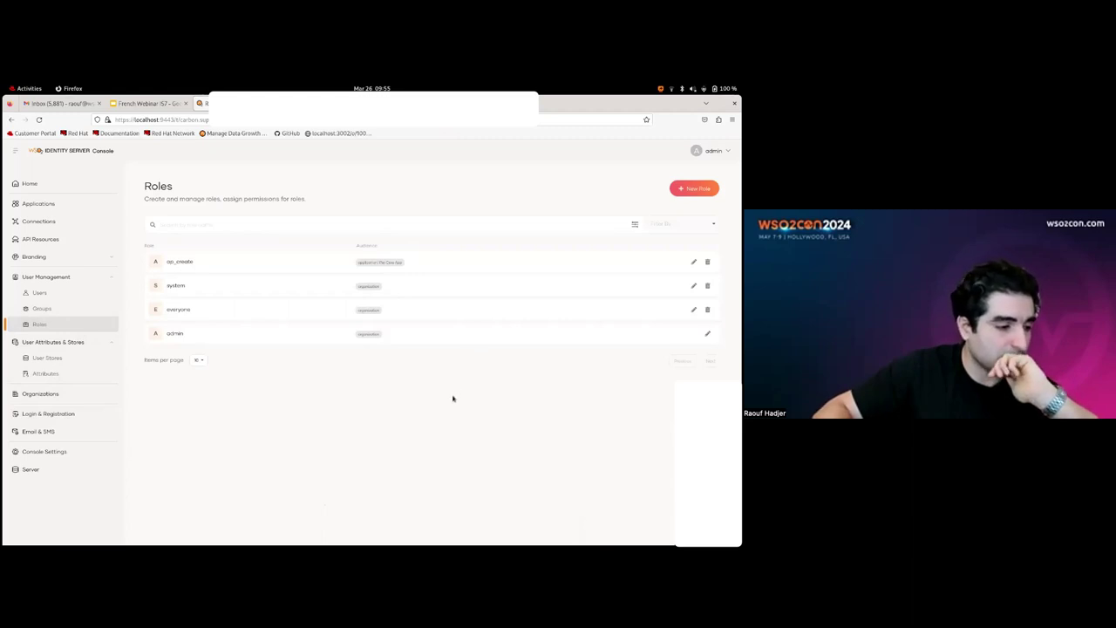
Examine the roles assigned to the non-admin user and return to the users list
click(40, 293)
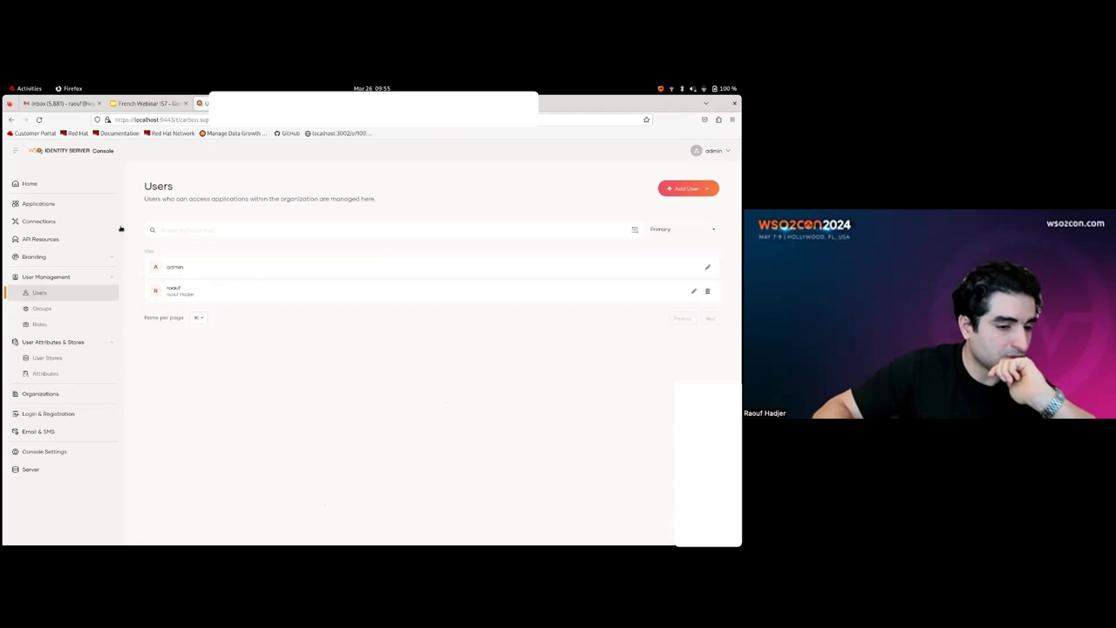
click(219, 298)
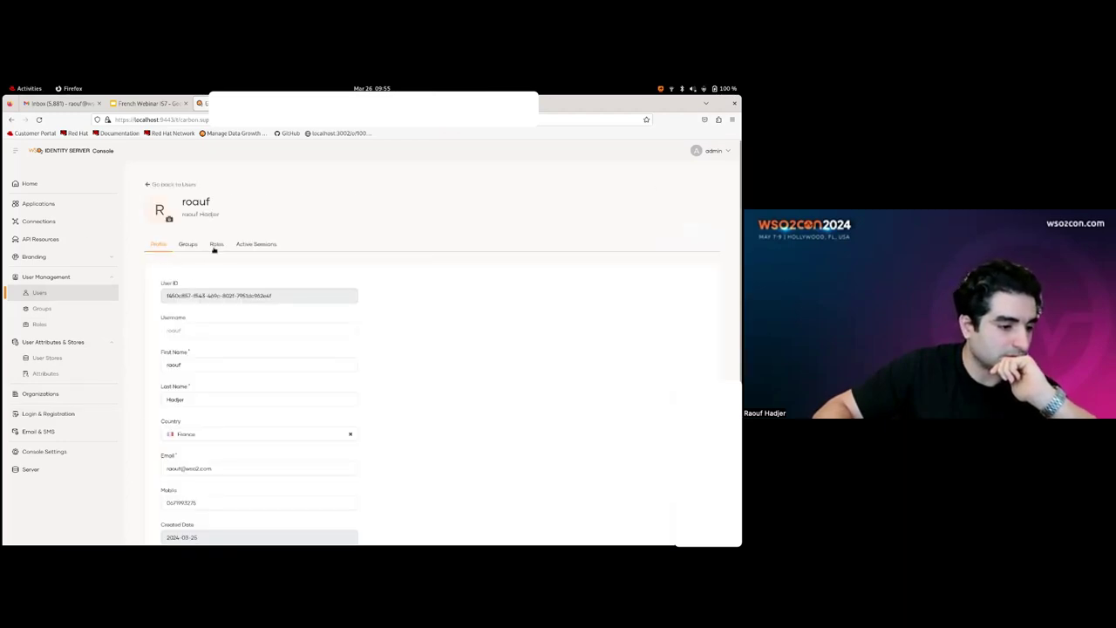
click(216, 245)
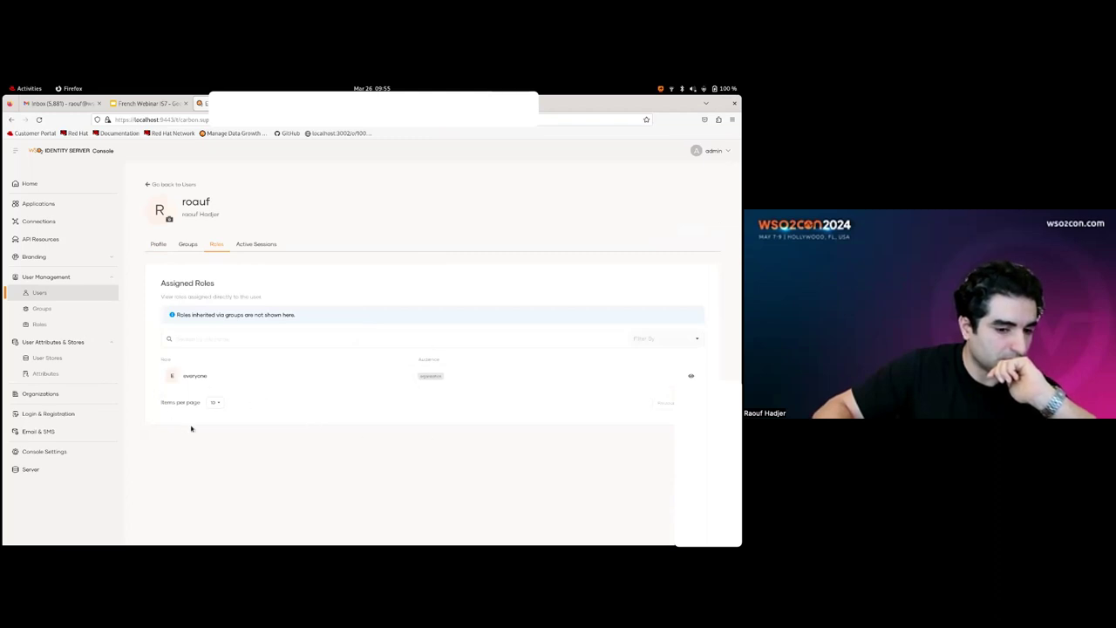
click(54, 295)
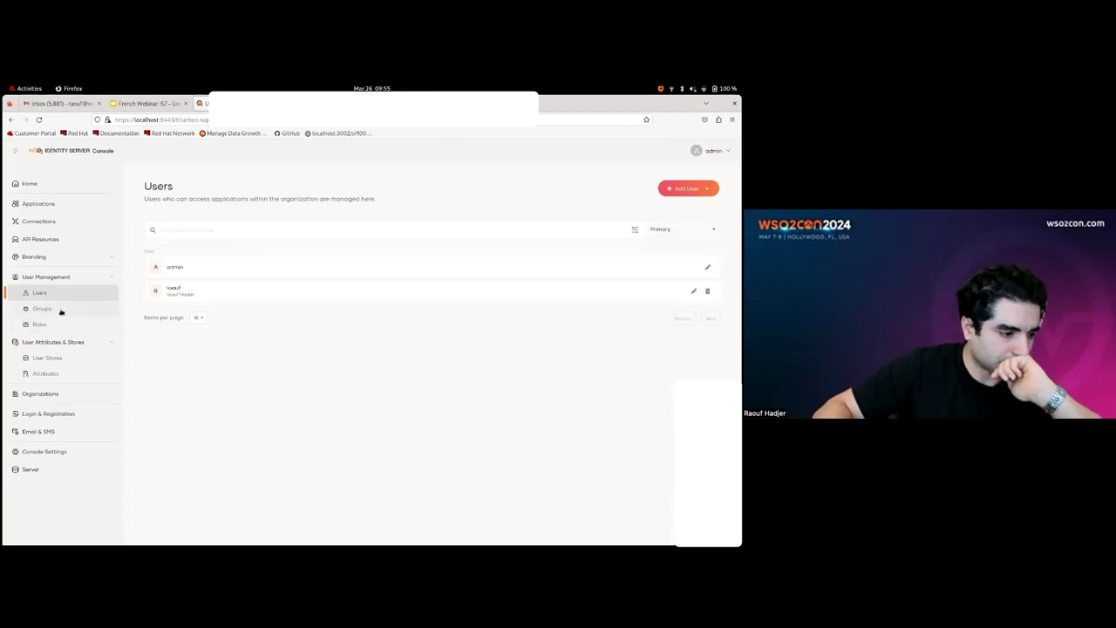
Look through the groups, user stores, attributes and users pages, ending on the applications list
click(42, 309)
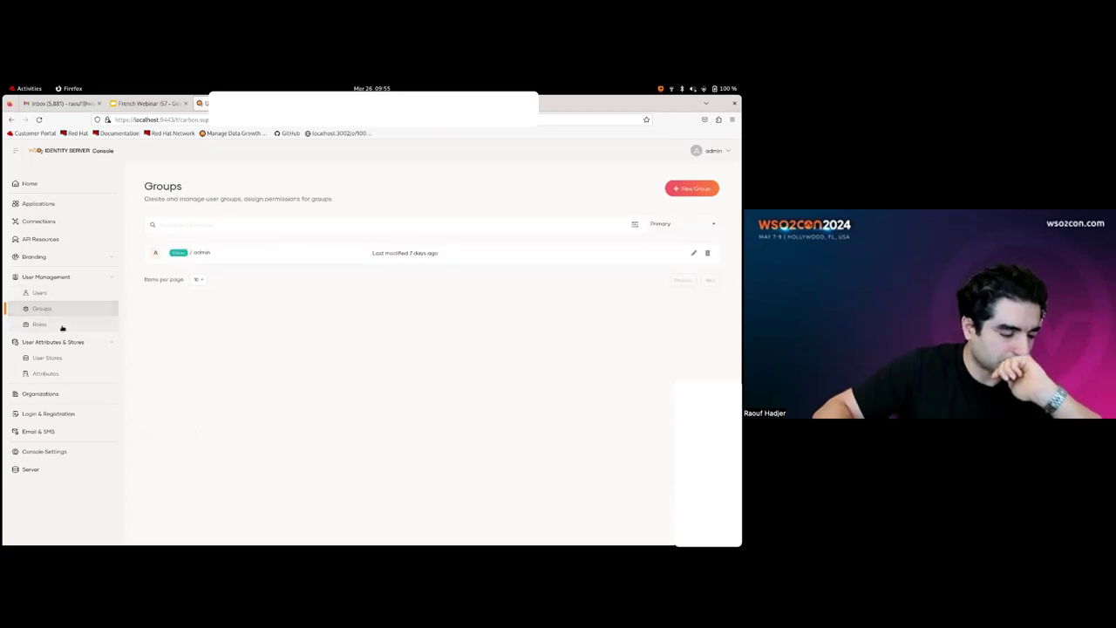
click(61, 358)
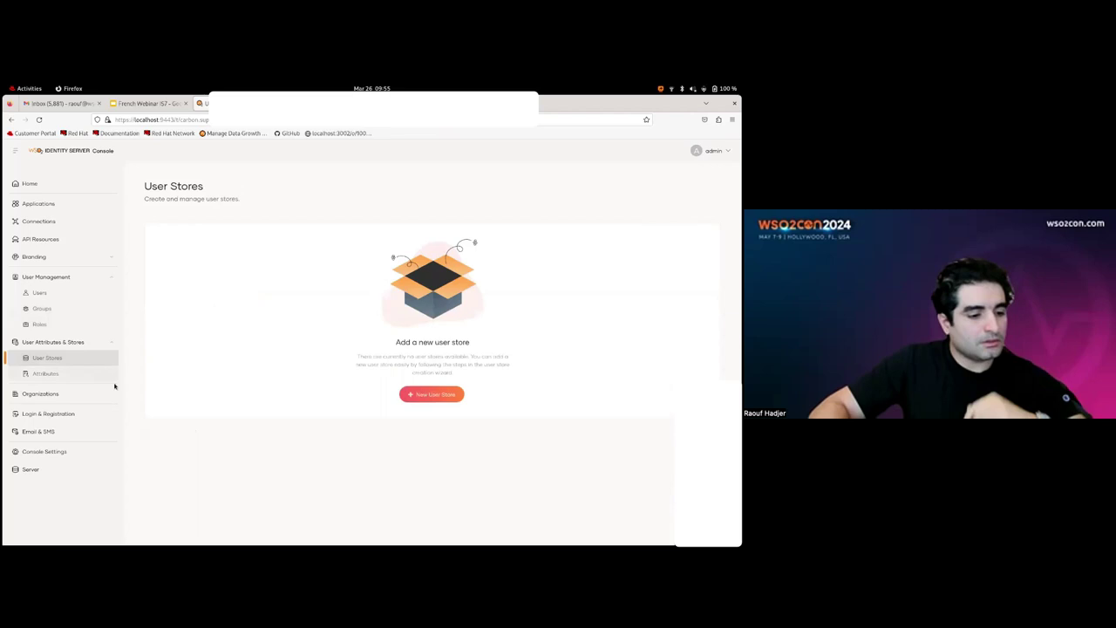
click(58, 372)
click(57, 294)
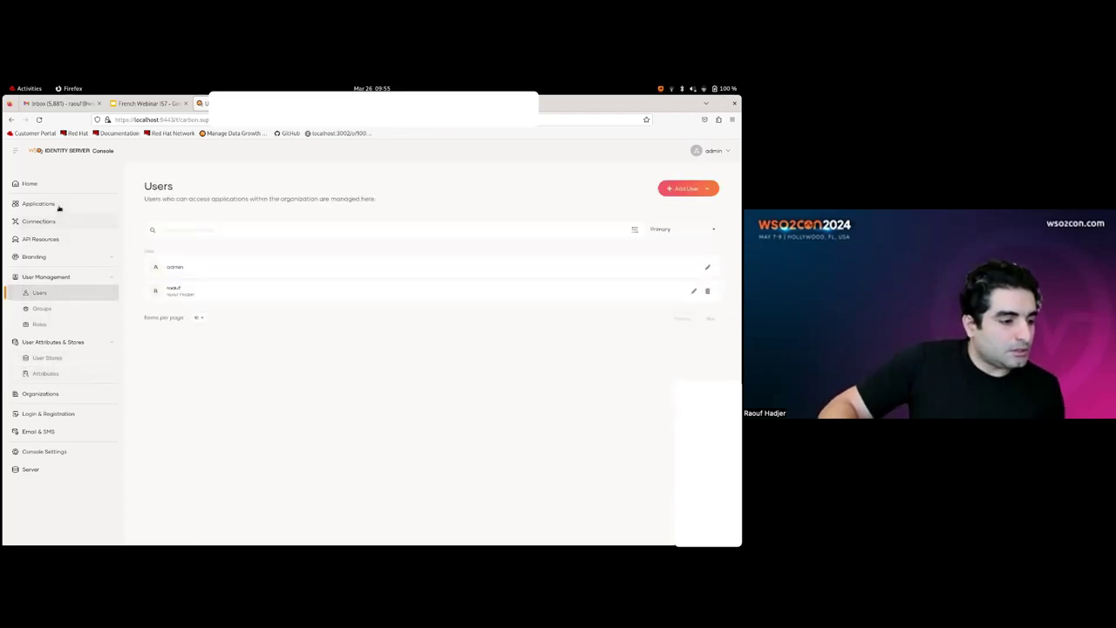
click(60, 205)
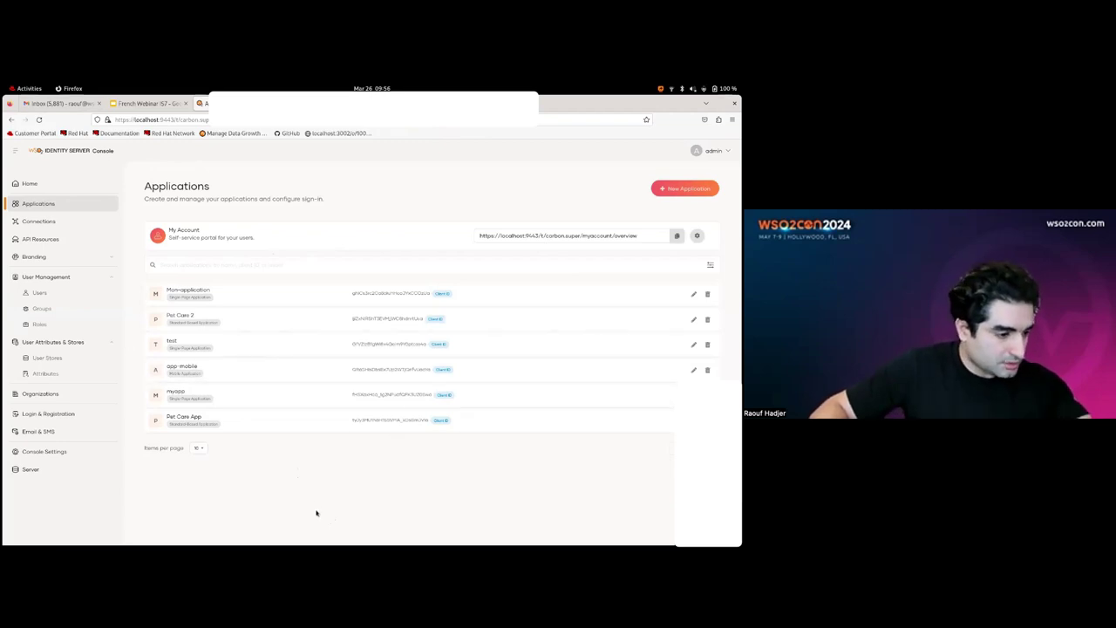
Create a new organization named Demo-wso2 without a description
click(59, 397)
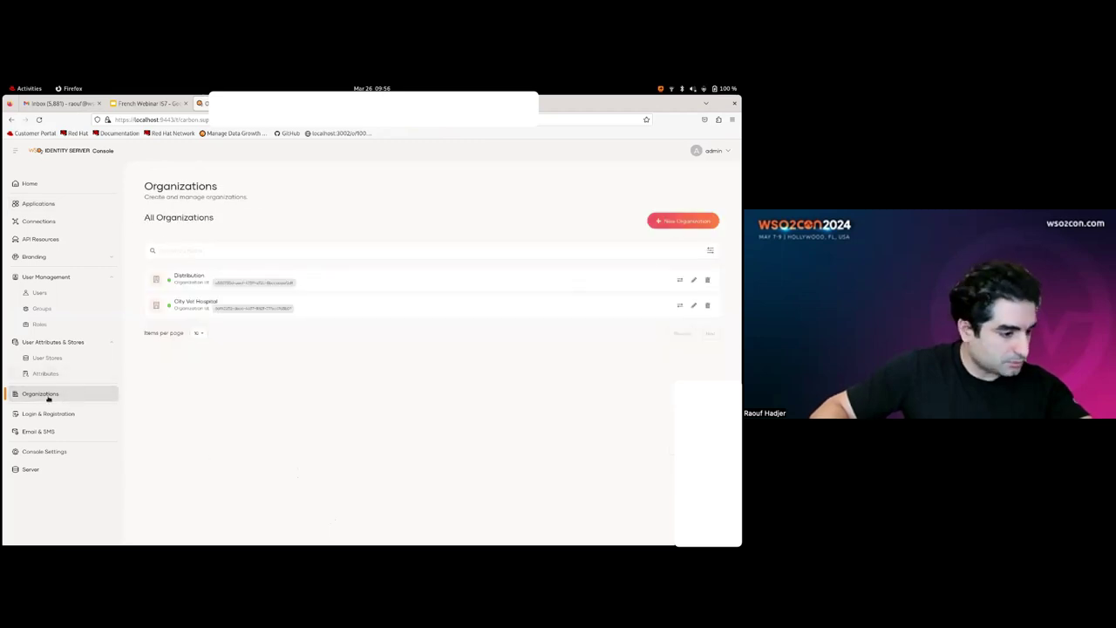
click(681, 224)
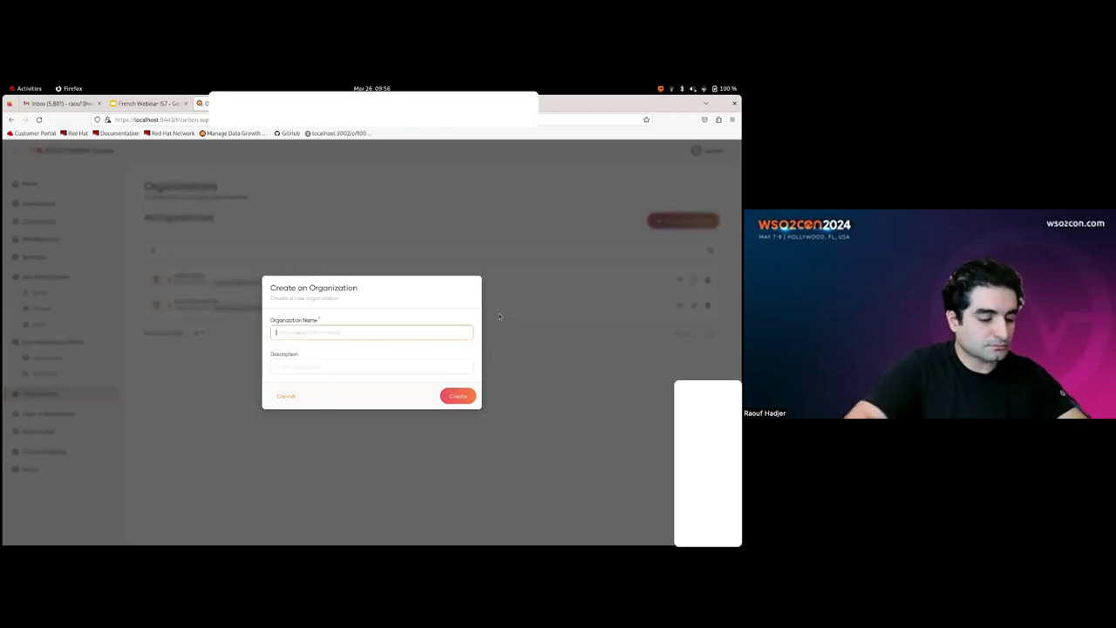
text(Demo)
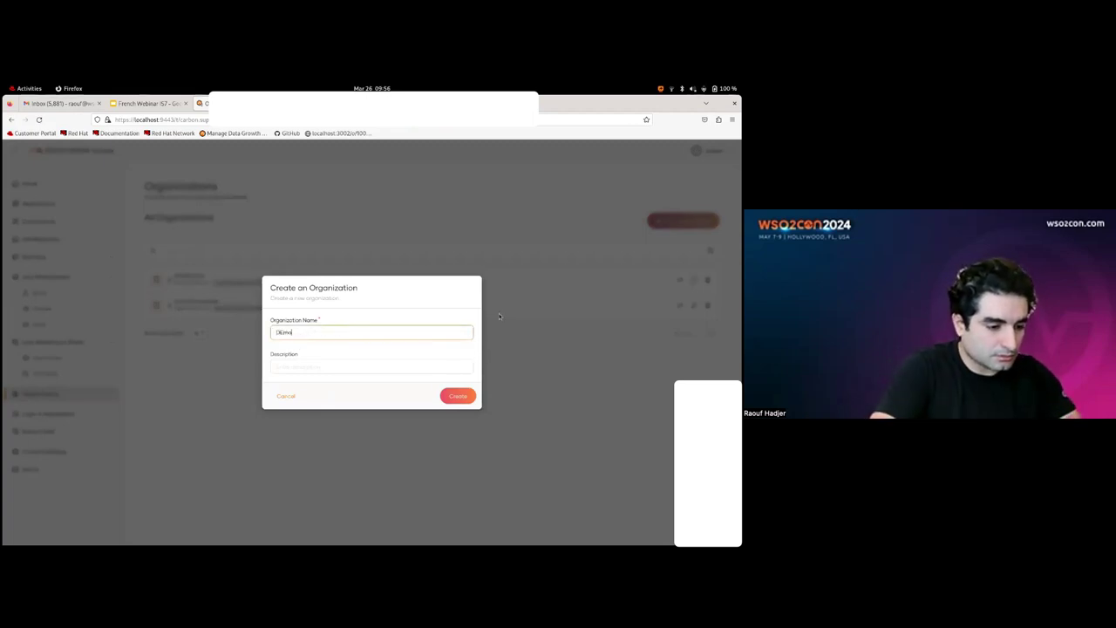
key(BackSpace)
key(BackSpace)
key(BackSpace)
text(em)
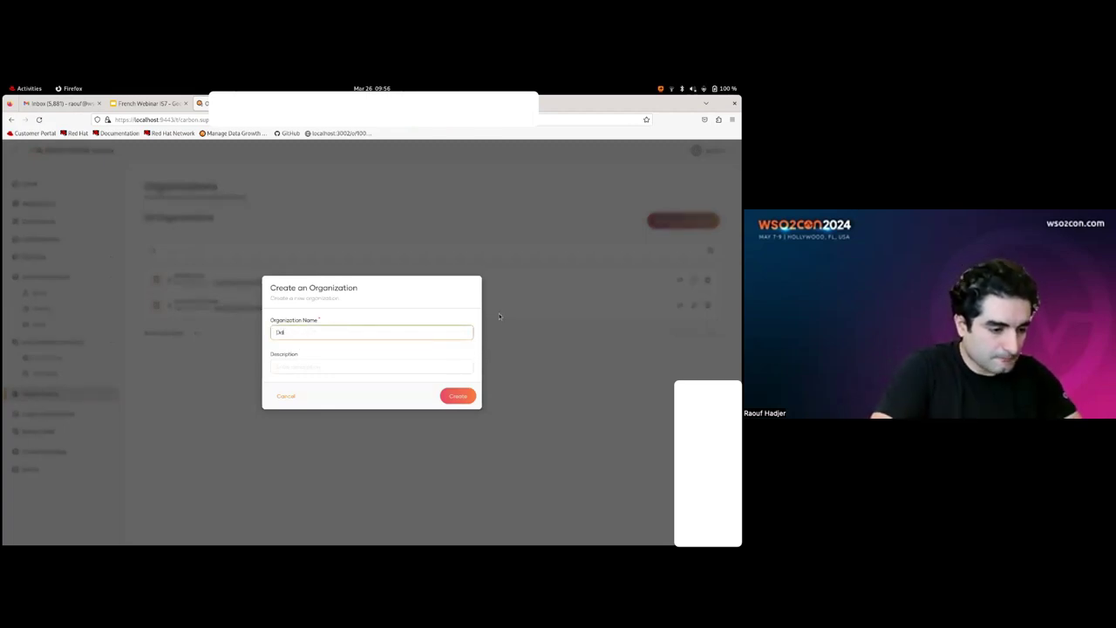
text(o-ws)
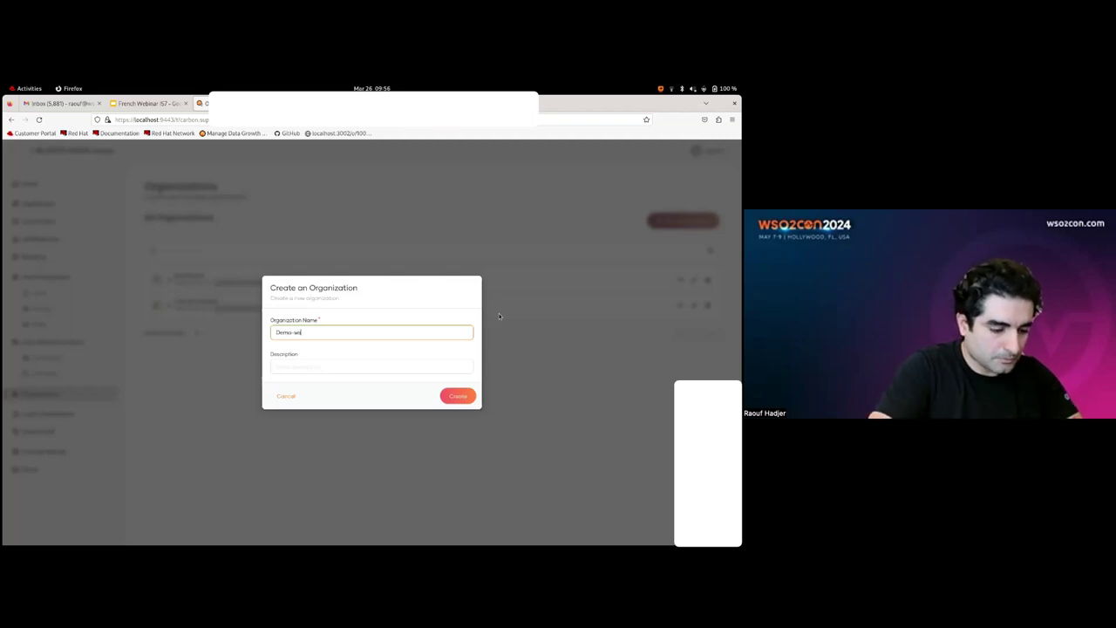
text(o2)
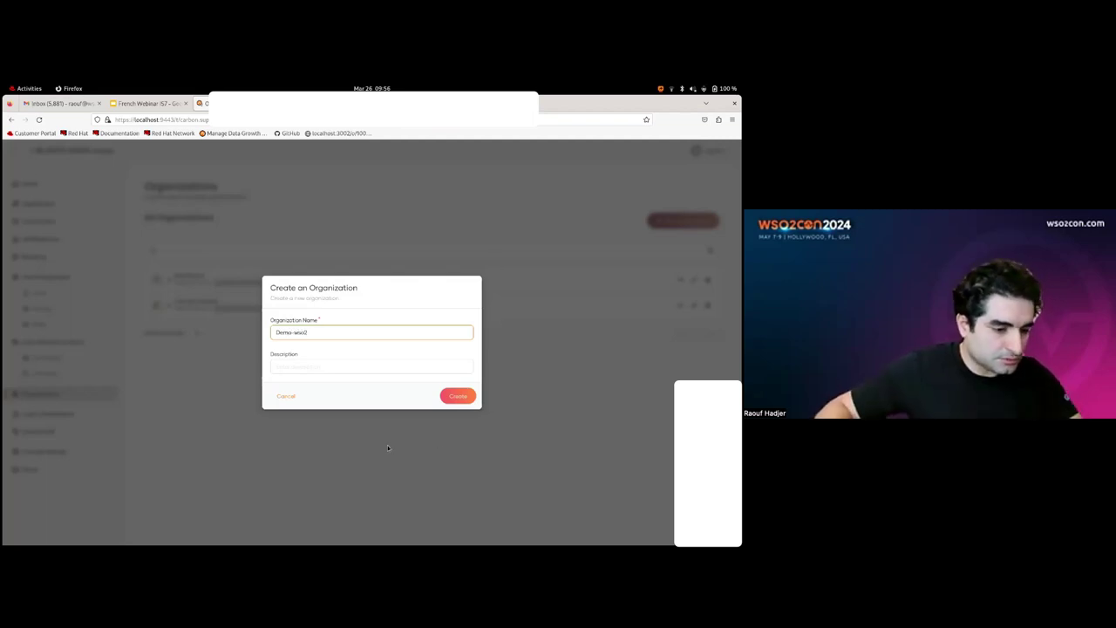
click(458, 396)
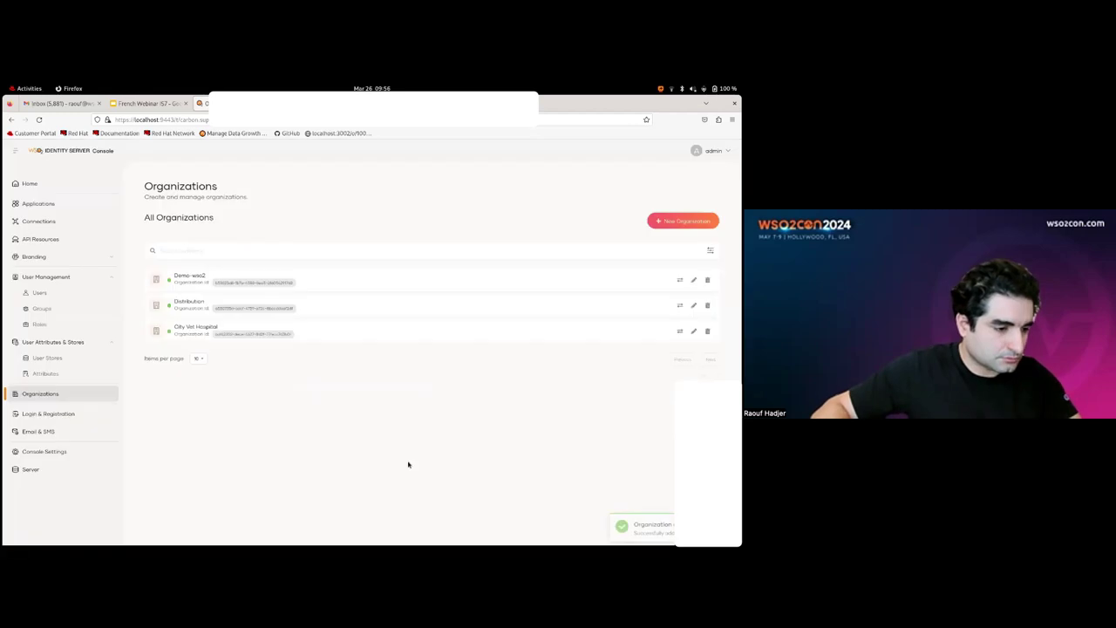
Examine the overview and attributes of the Demo-wso2 organization and return to the organizations list
click(198, 285)
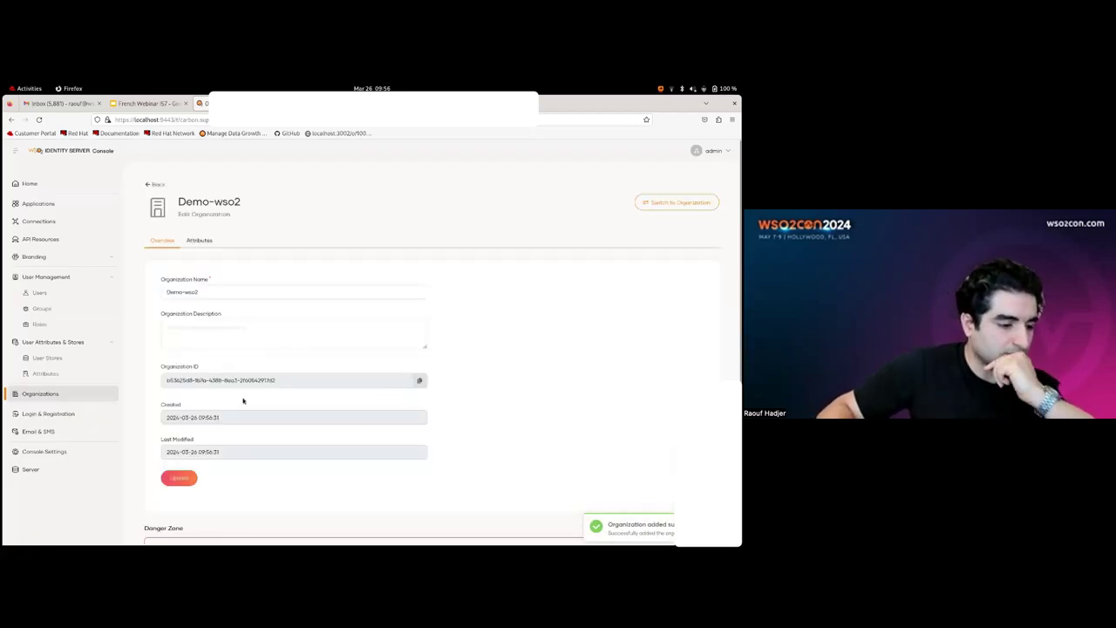
click(199, 240)
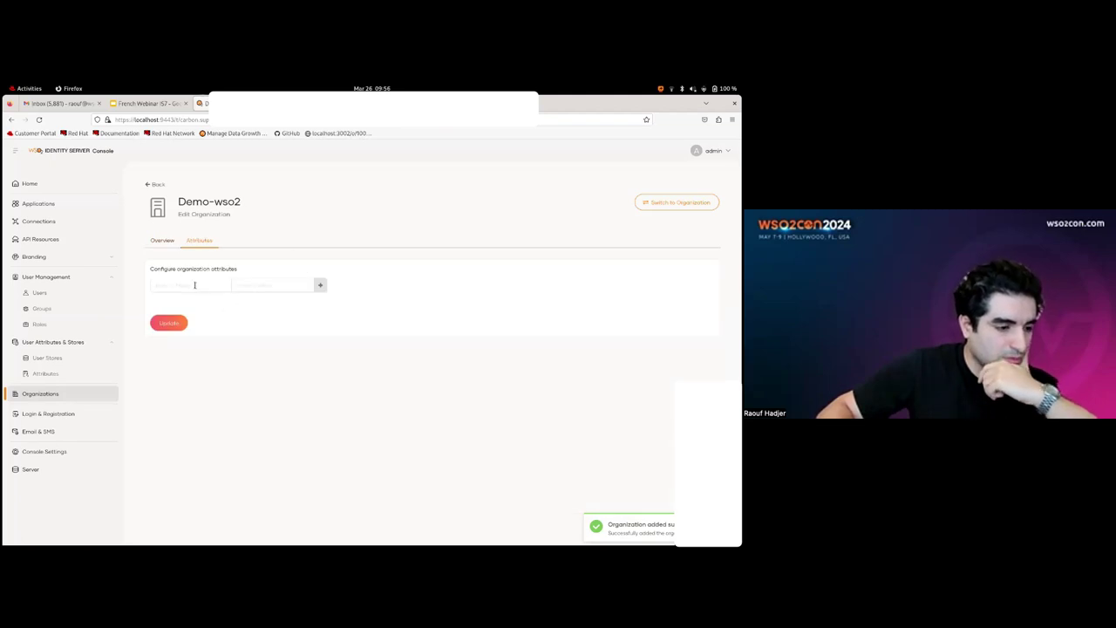
click(162, 240)
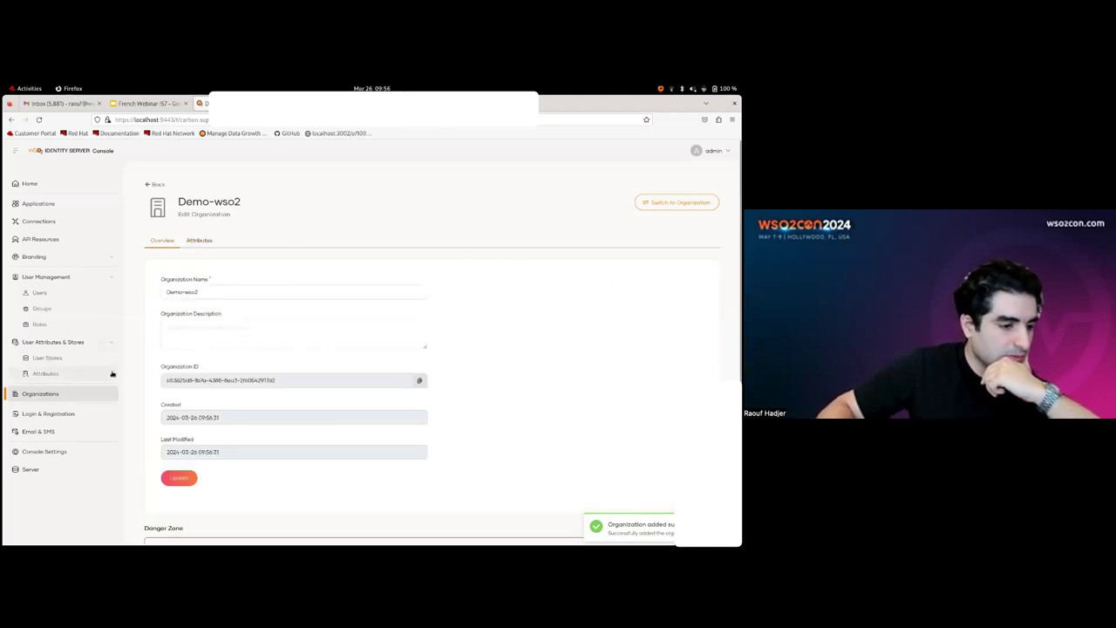
click(62, 394)
Share the myapp application with only the selected organization Demo-wso2 and save the shared access setting
click(46, 204)
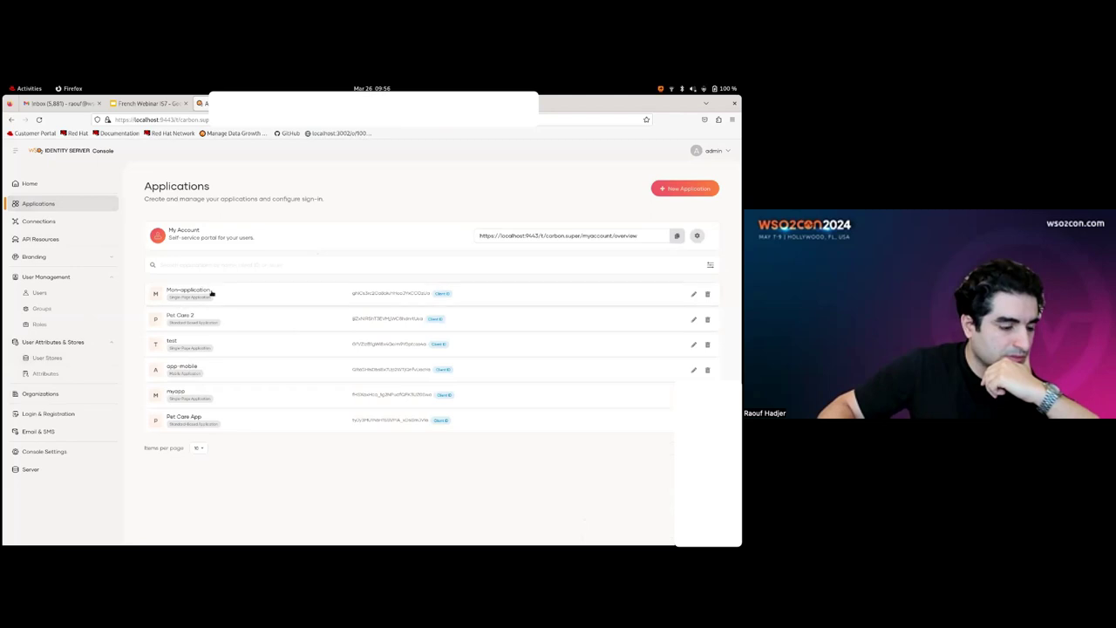
click(181, 402)
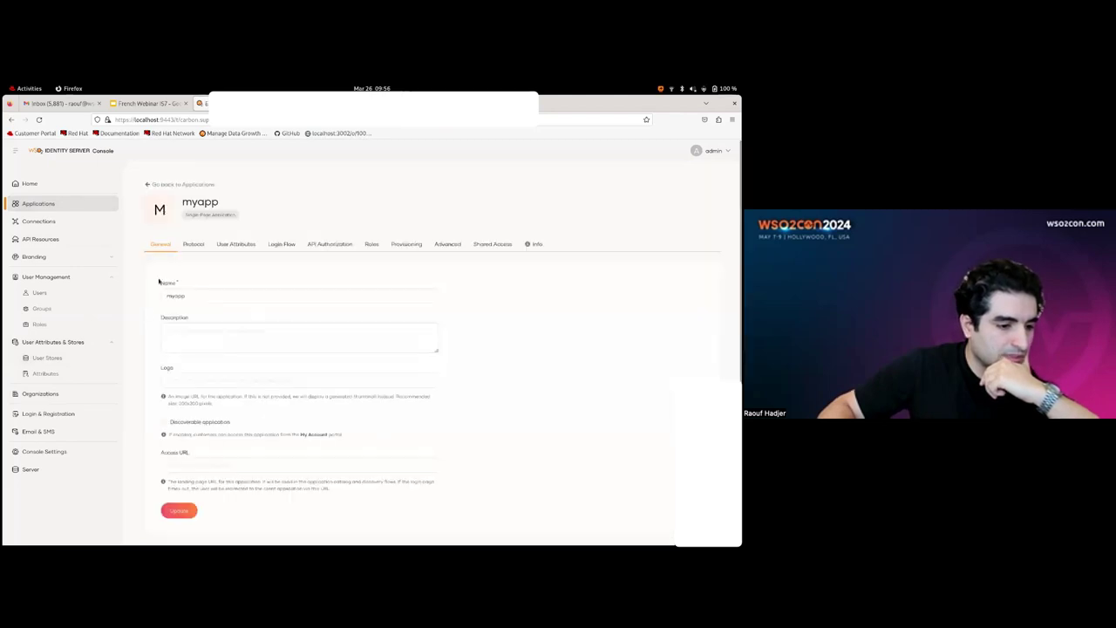
click(494, 246)
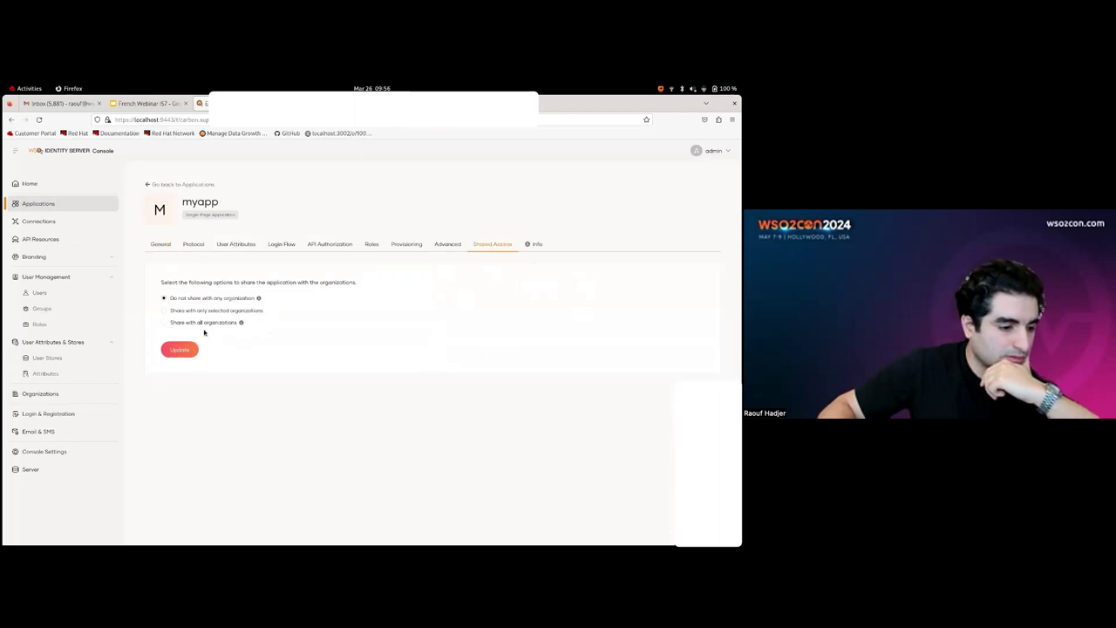
click(203, 322)
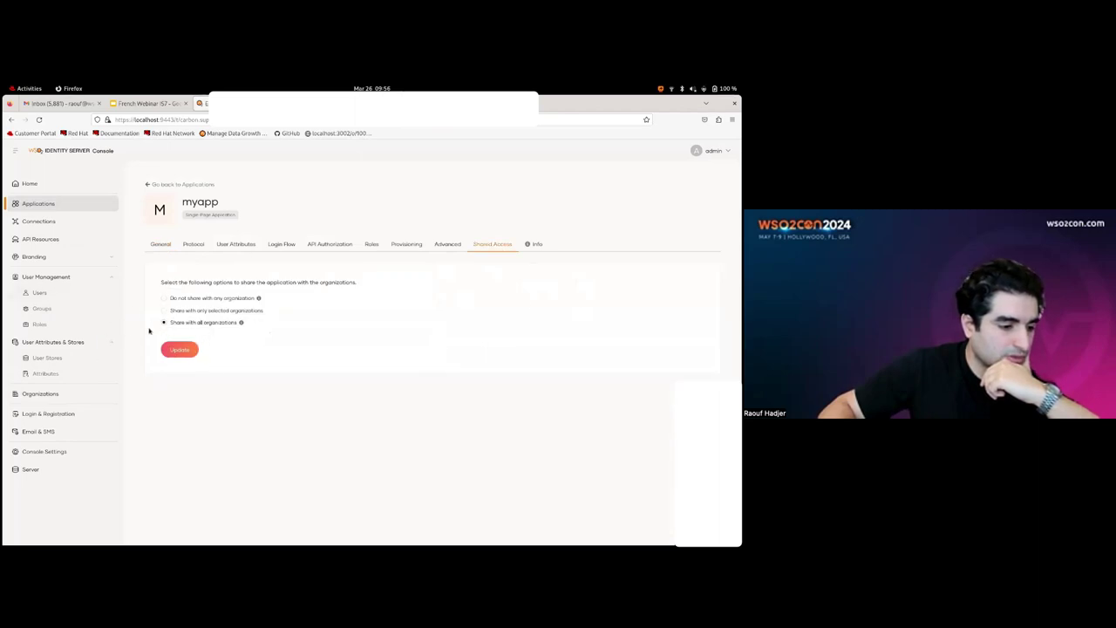
click(212, 311)
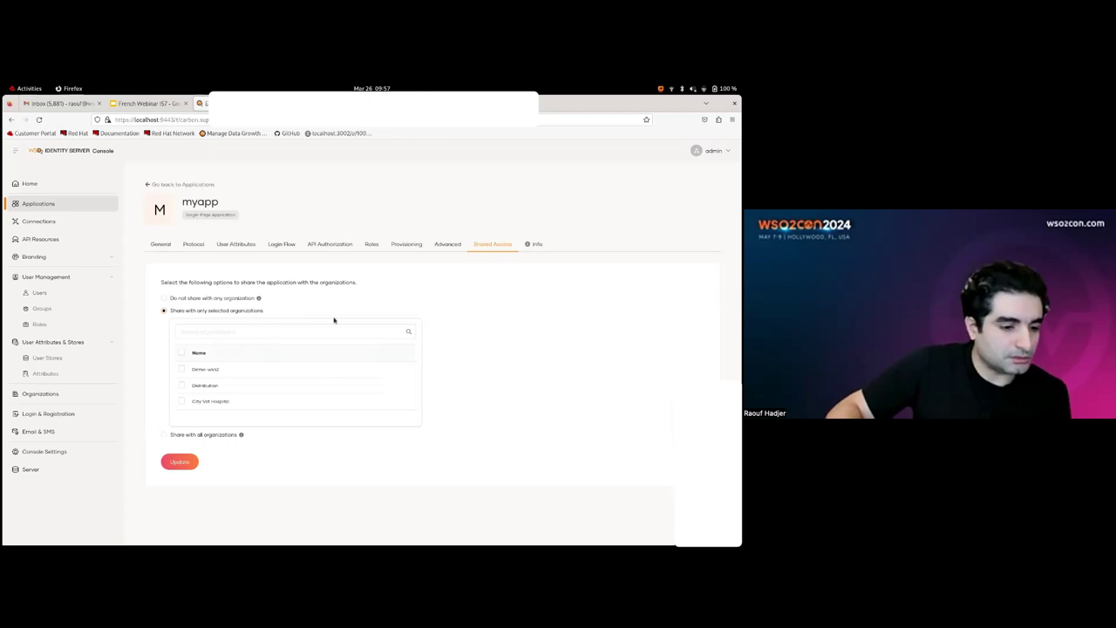
click(182, 370)
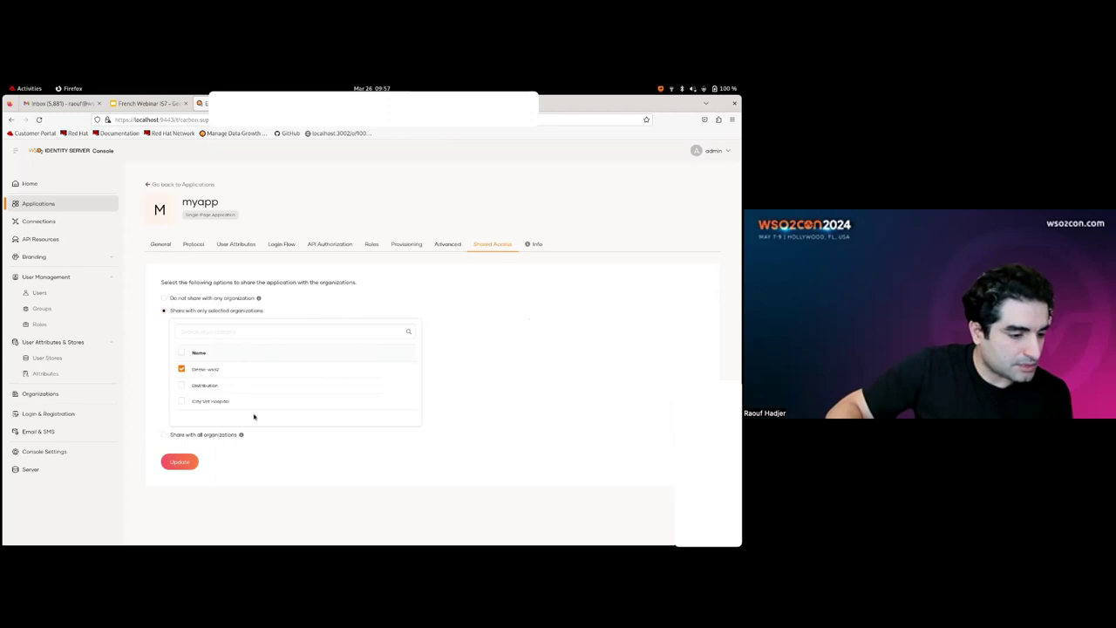
click(181, 463)
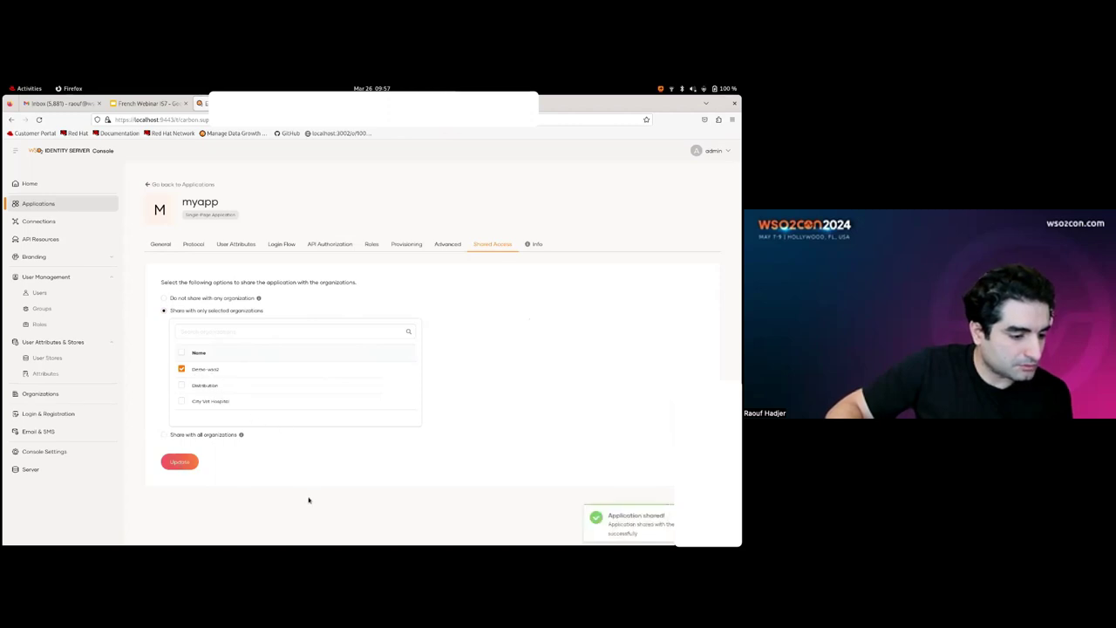
Switch to the Demo-wso2 organization, check its applications list and return to the root organization
click(54, 393)
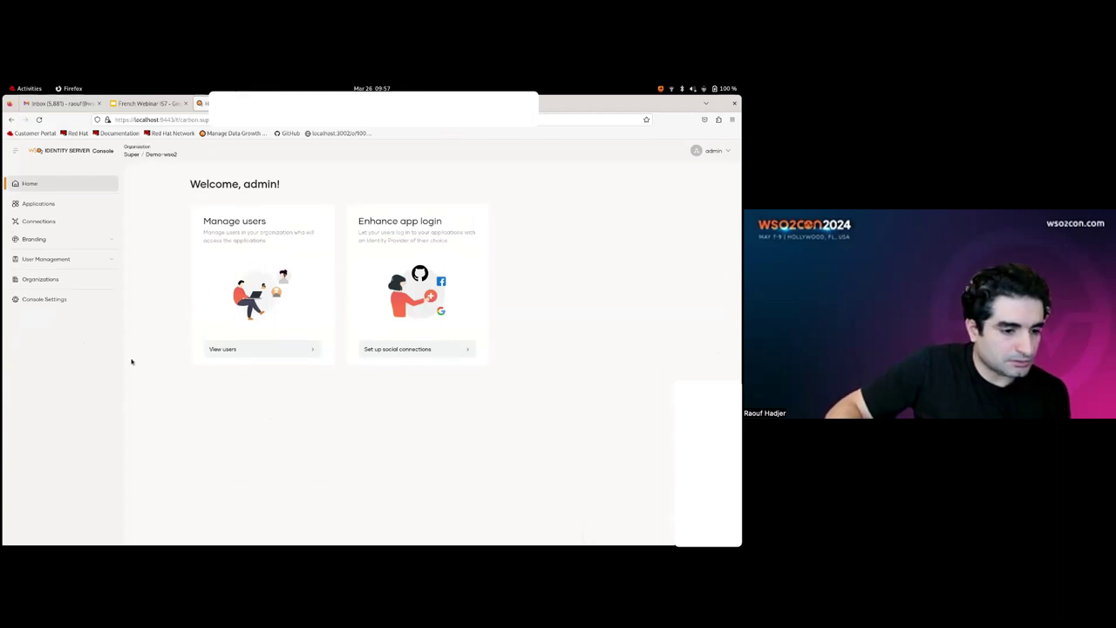
click(64, 204)
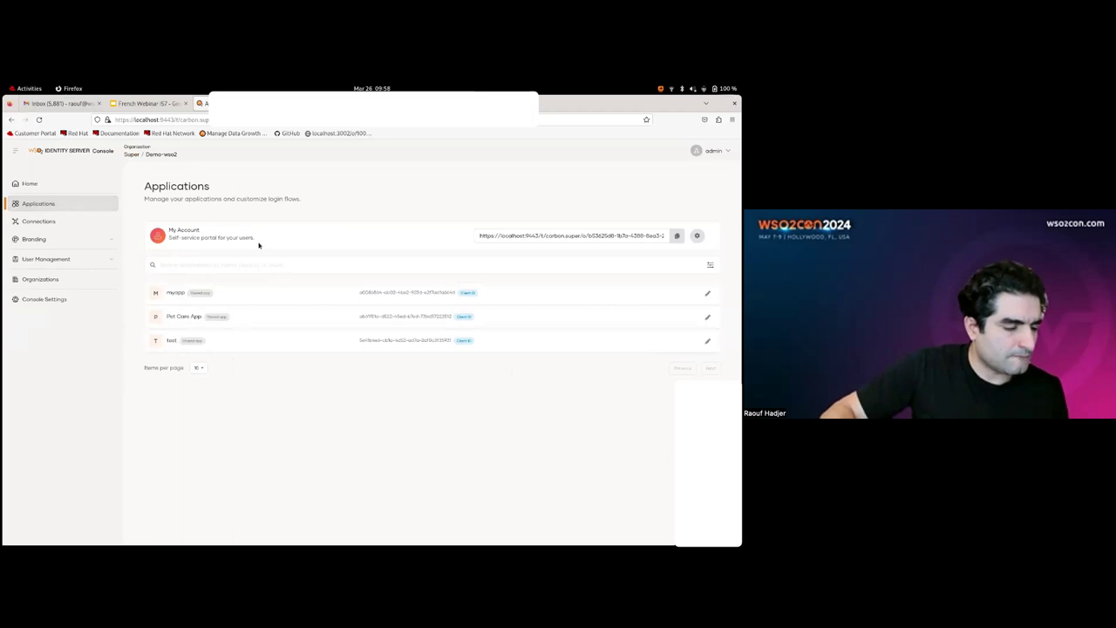
click(144, 164)
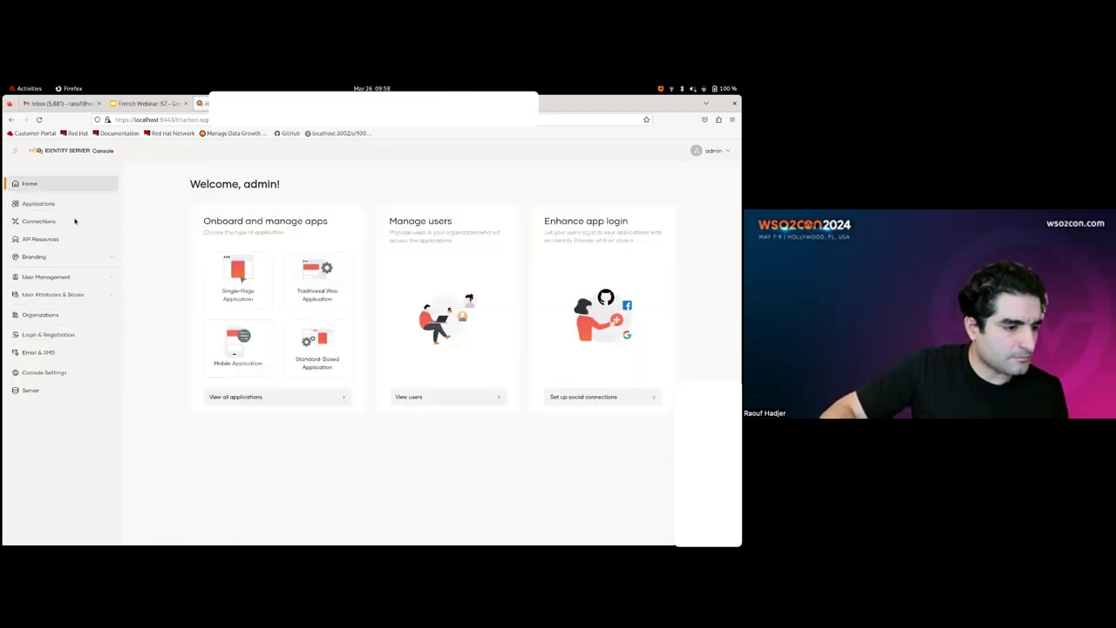
Open the City Vet Hospital organization's details and switch the console to that organization
click(59, 316)
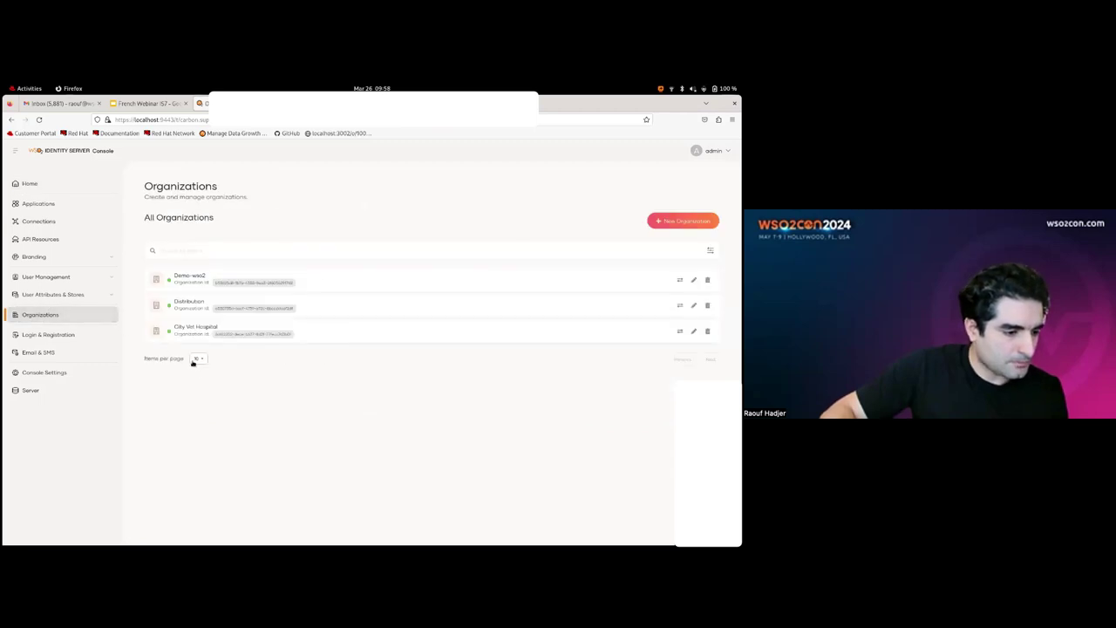
click(197, 328)
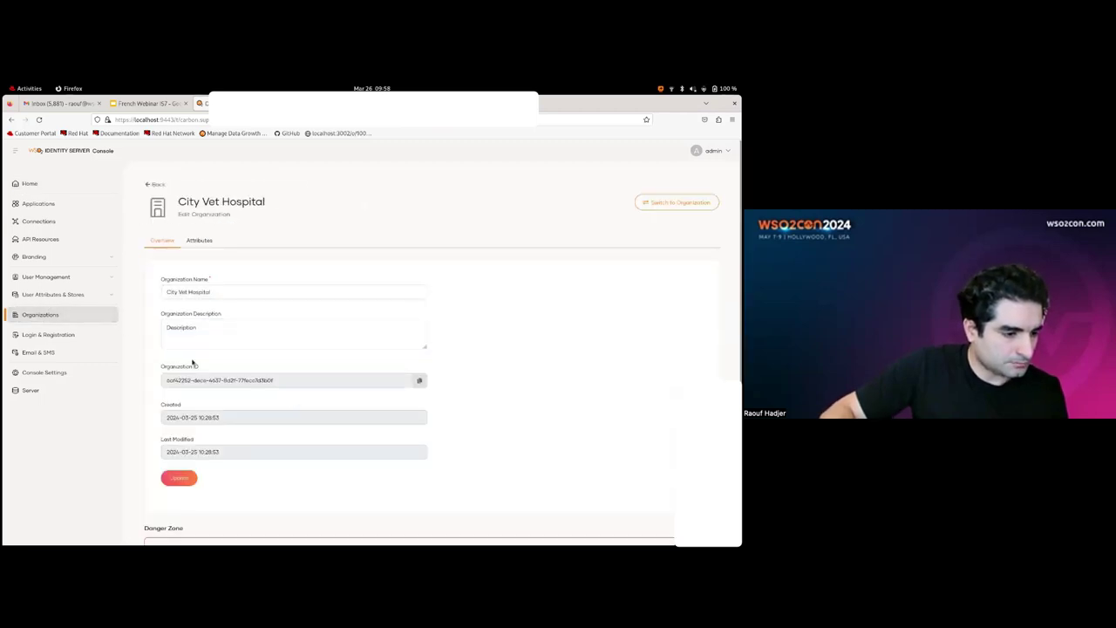
right_click(490, 314)
key(Escape)
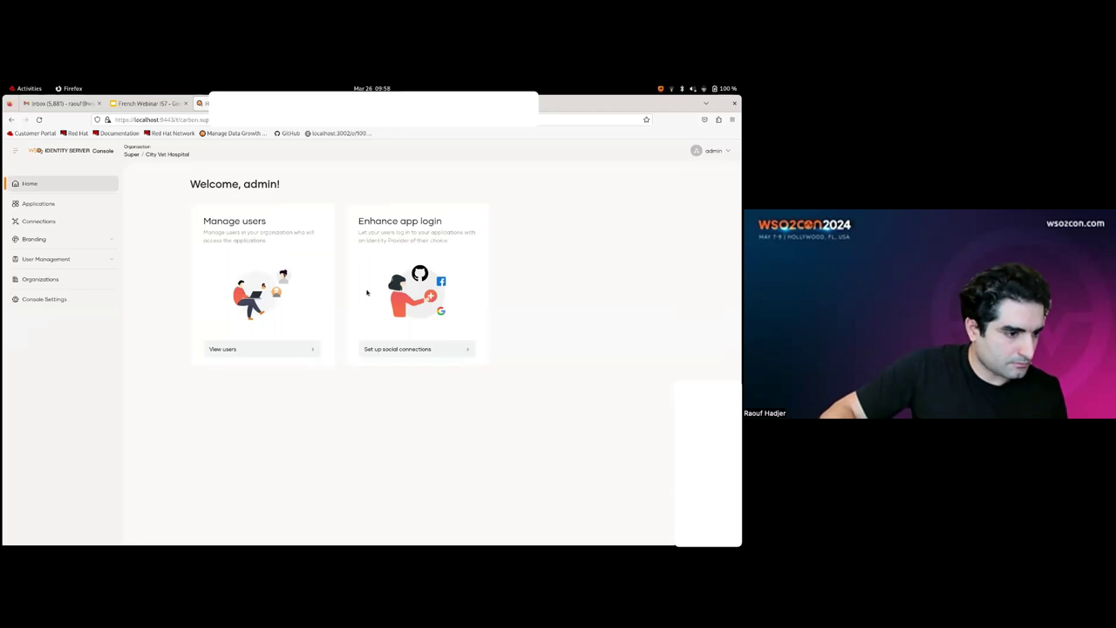
Examine the profile and assigned roles of City Vet Hospital's own admin user, and the organization's roles list
click(111, 259)
click(45, 275)
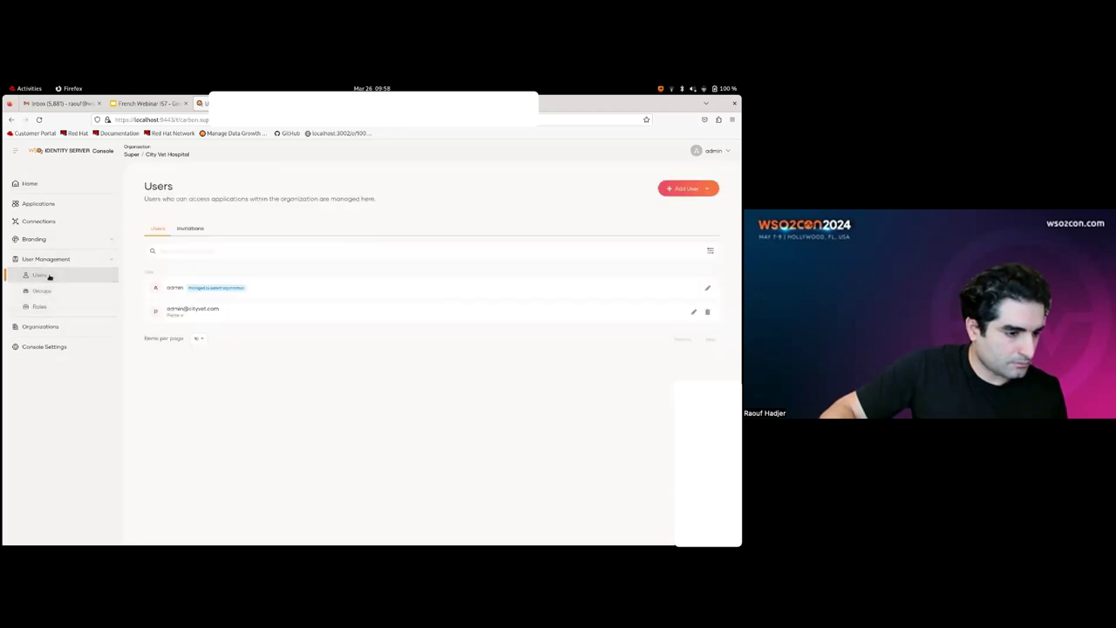
click(203, 315)
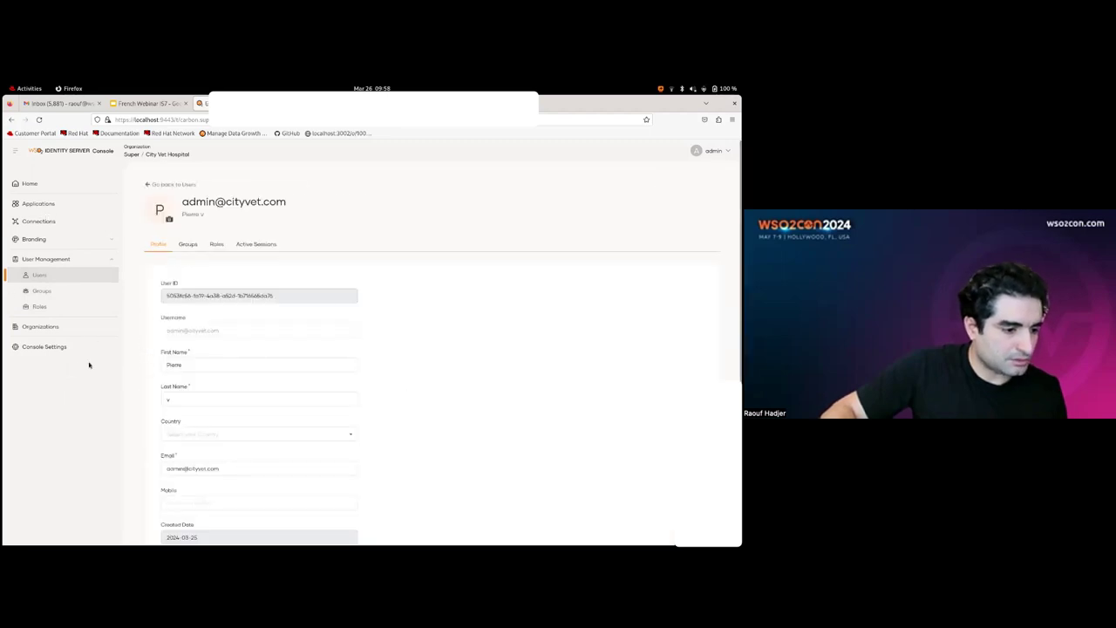
scroll(82, 318, down, 1)
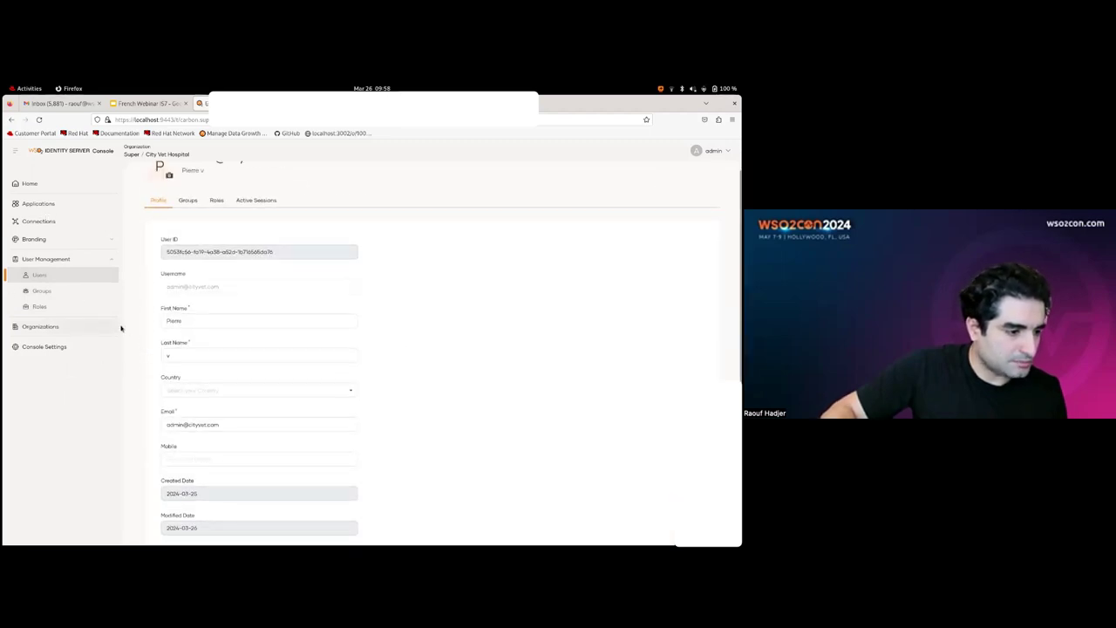
scroll(156, 369, down, 1)
scroll(155, 366, up, 2)
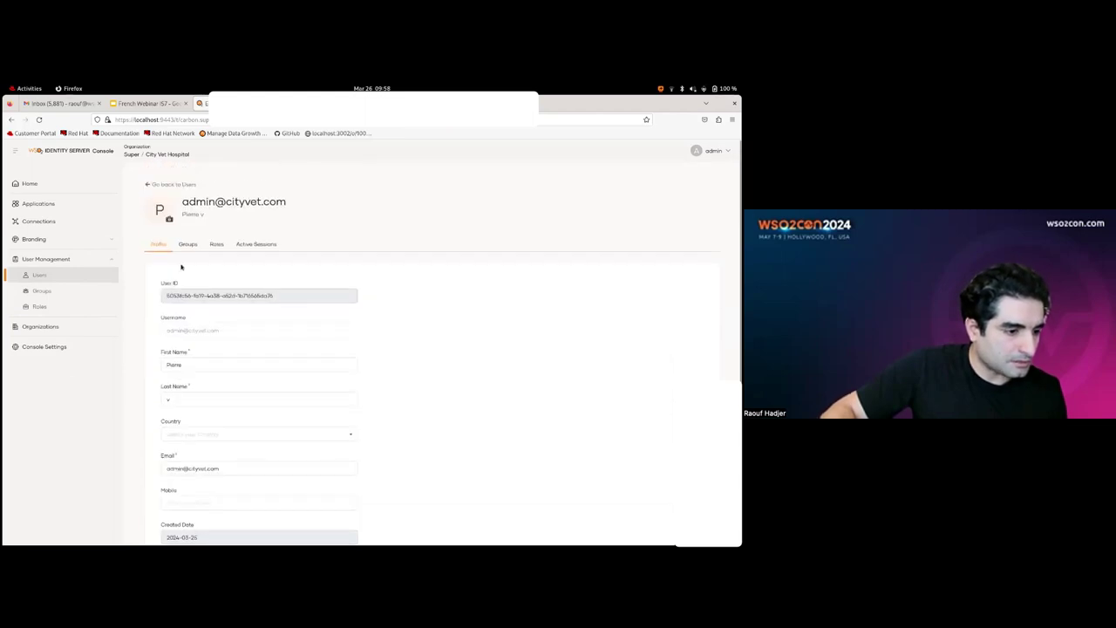
click(215, 245)
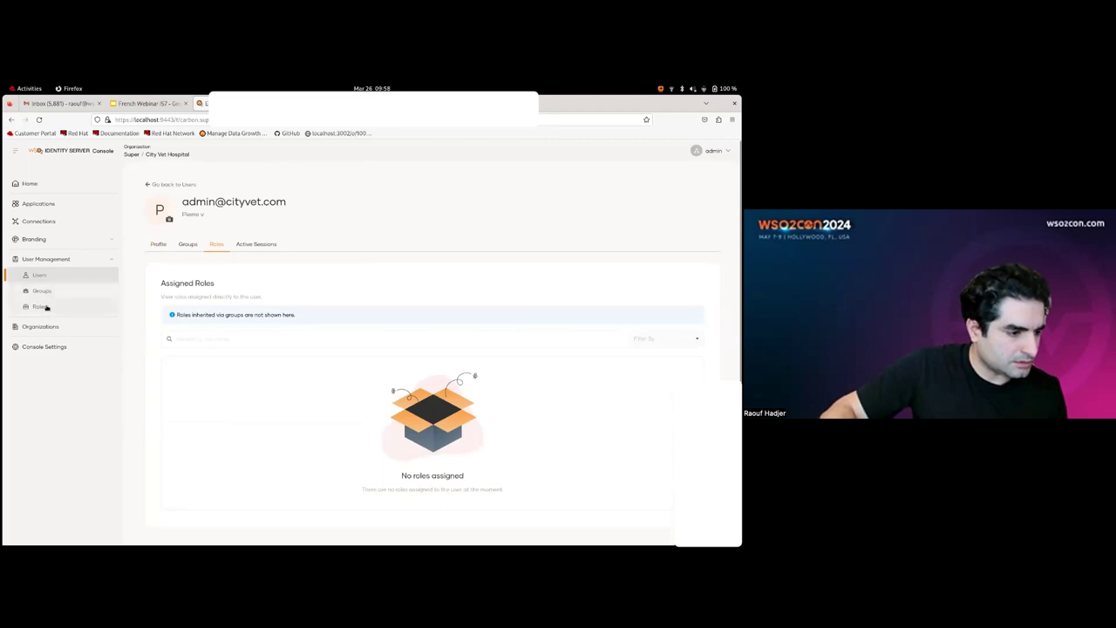
click(49, 307)
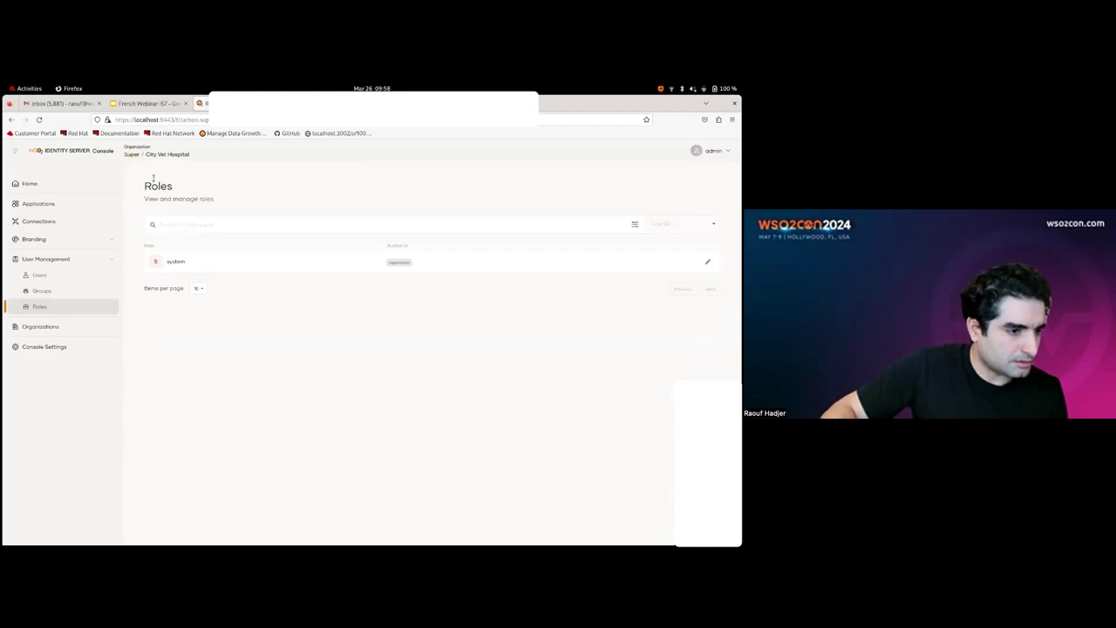
Return to the root organization and open the ap_create role from its roles list
click(133, 154)
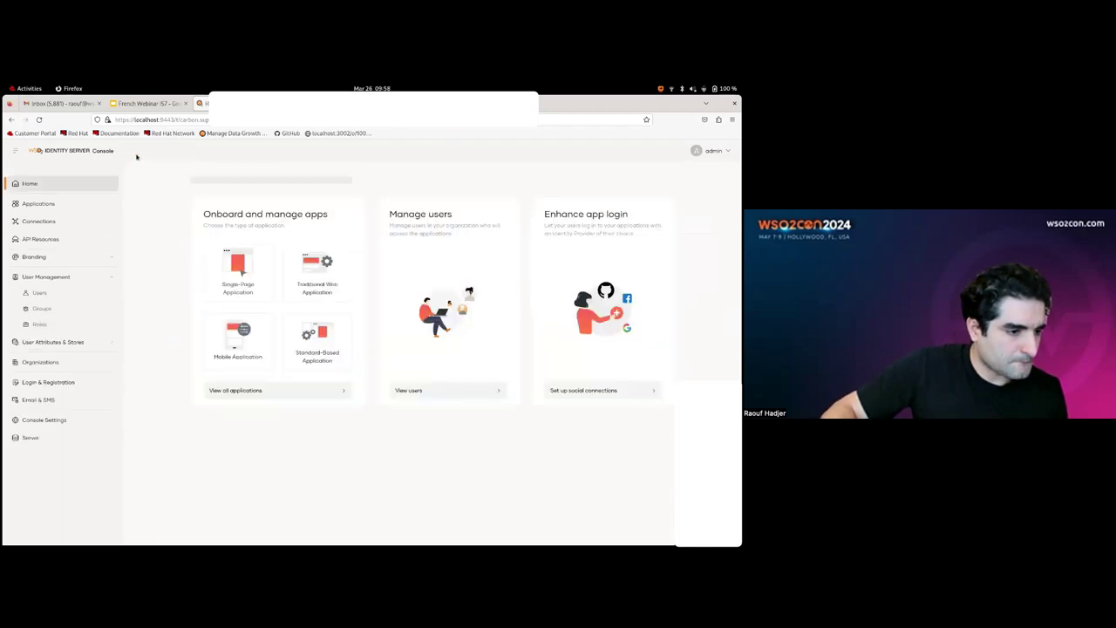
click(44, 324)
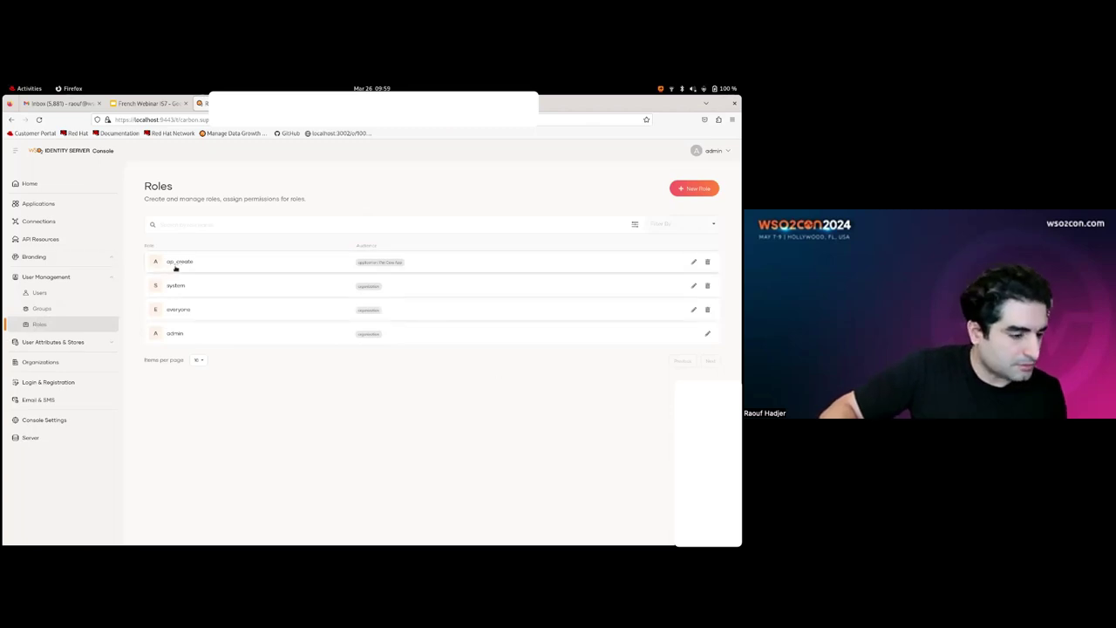
click(175, 268)
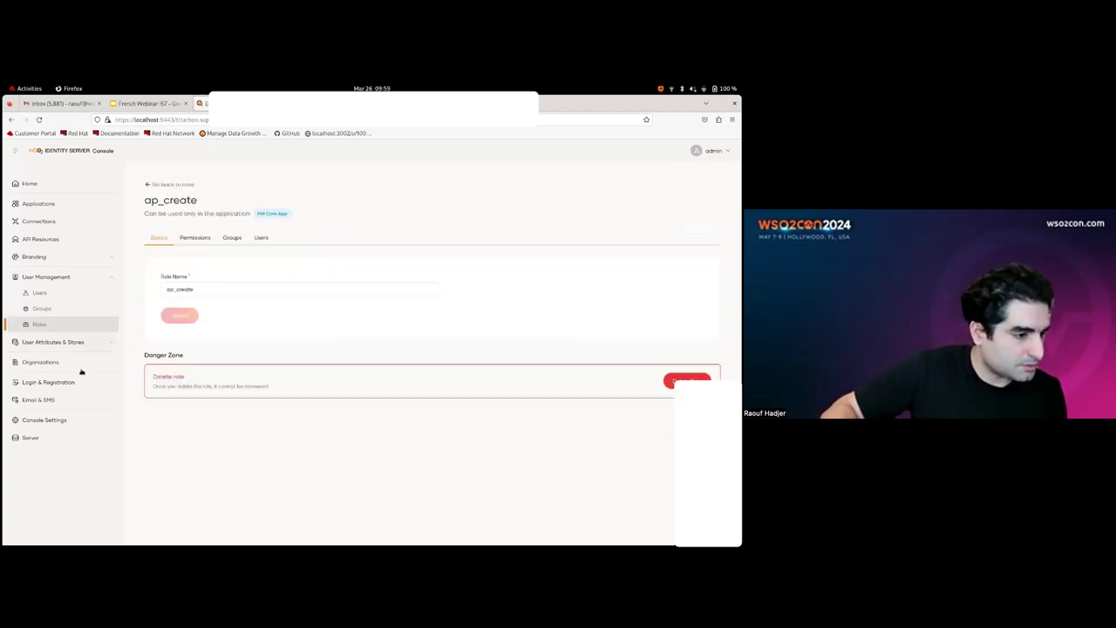
Open the Pet Care App application and examine its authorized API resources
click(41, 202)
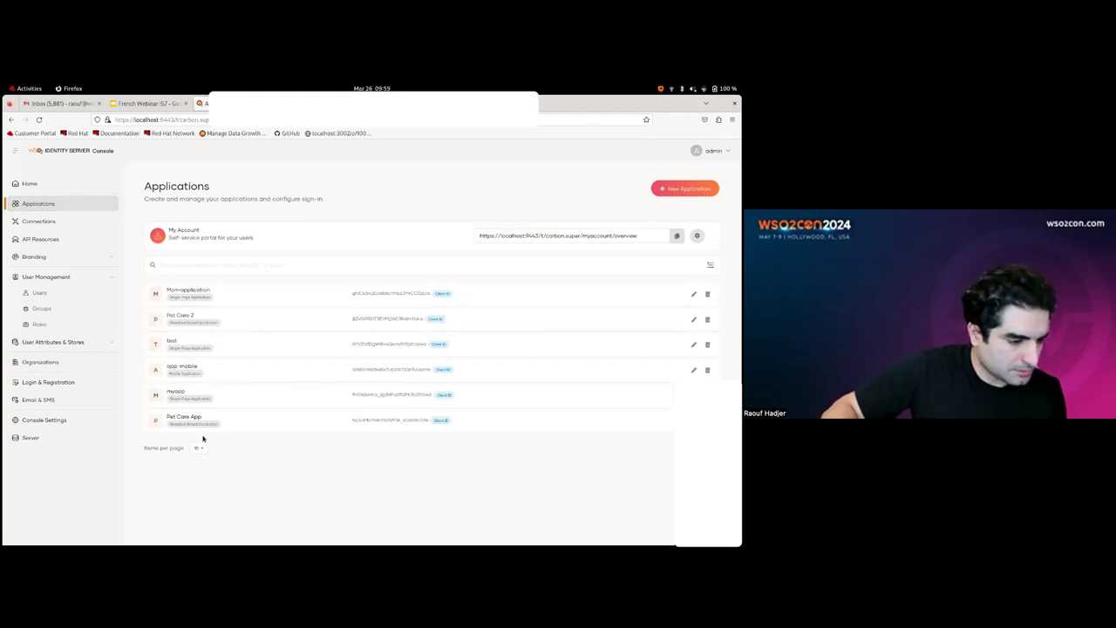
click(204, 421)
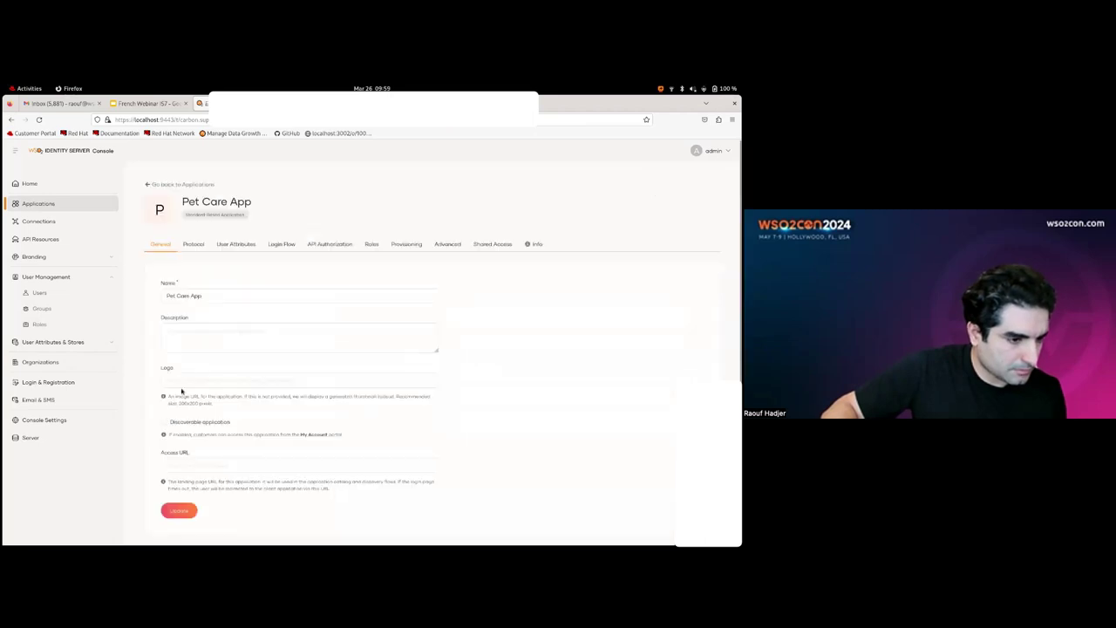
click(315, 243)
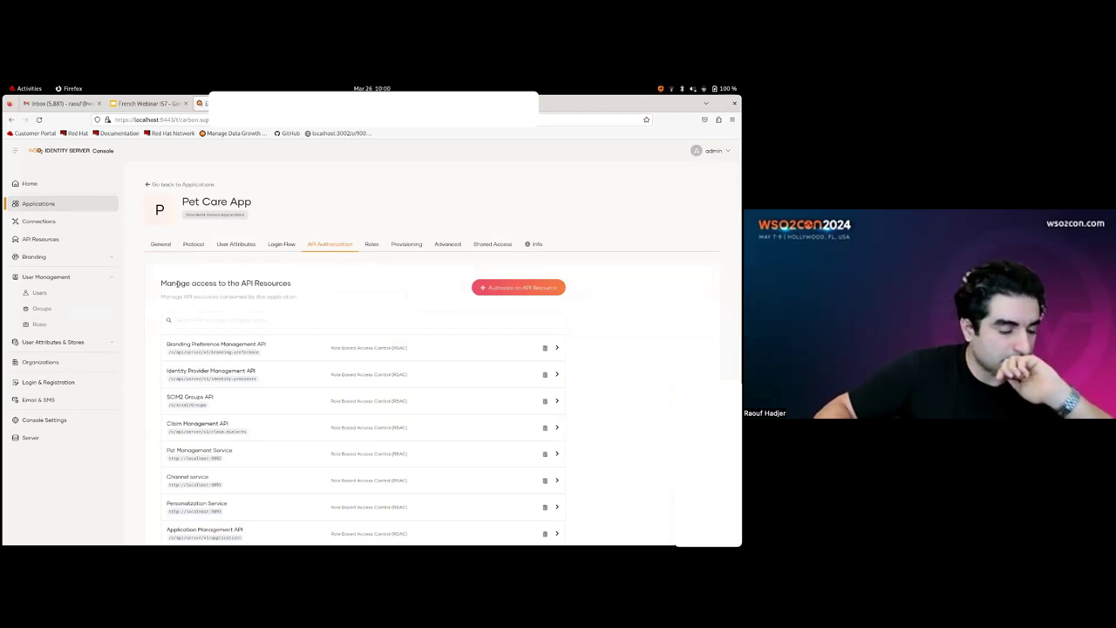
Examine the Pet Care App's general settings and its full list of authorized API resources
click(162, 245)
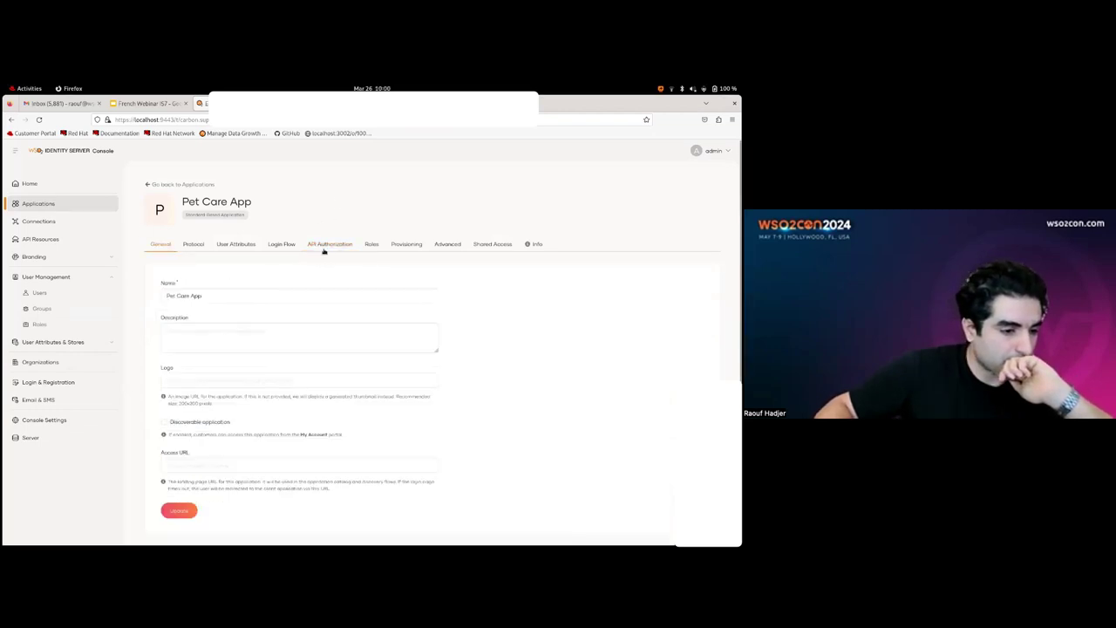
click(324, 248)
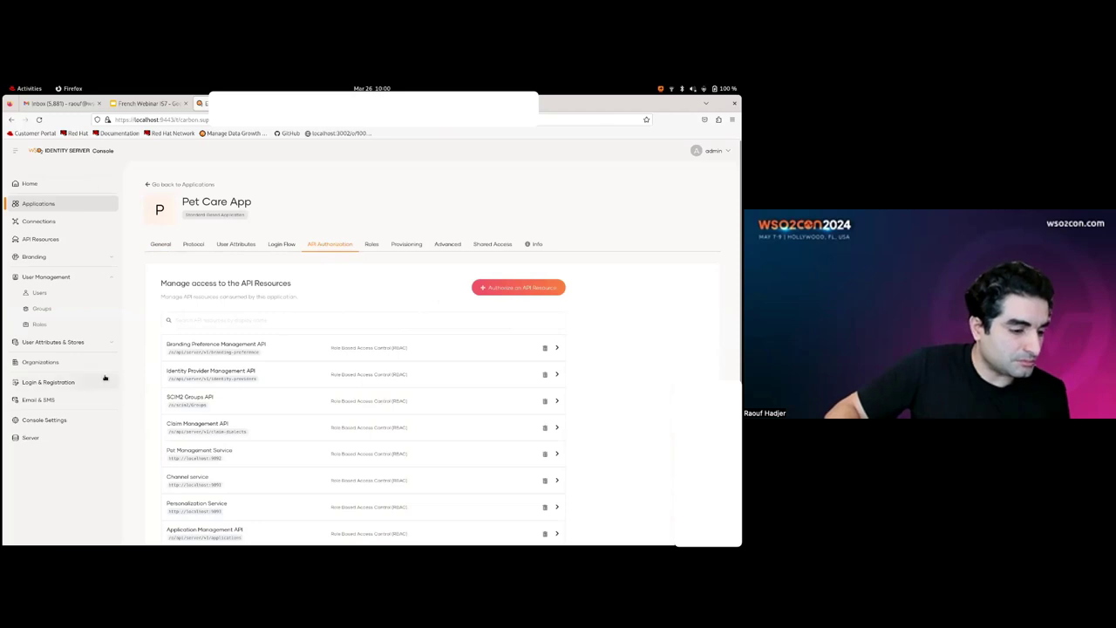
scroll(218, 340, down, 2)
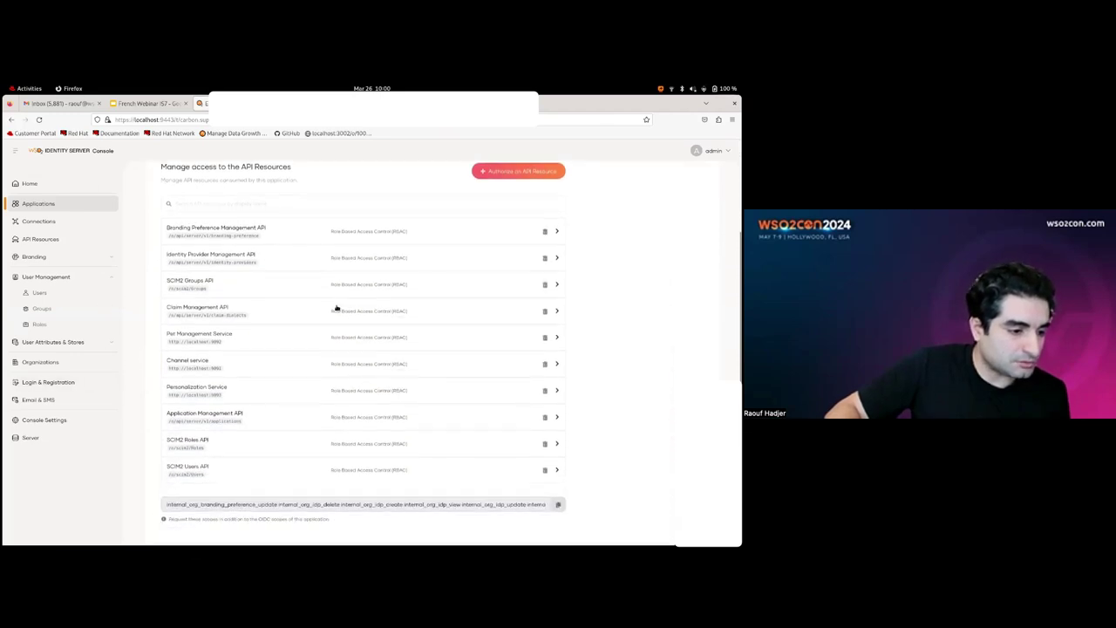
scroll(358, 366, down, 1)
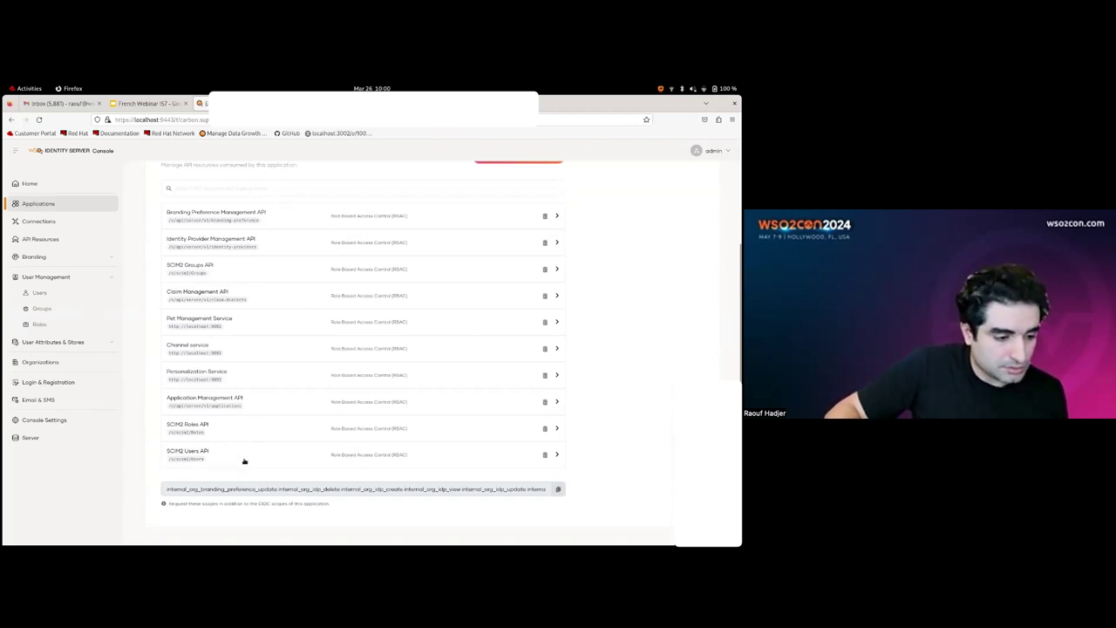
scroll(245, 462, up, 1)
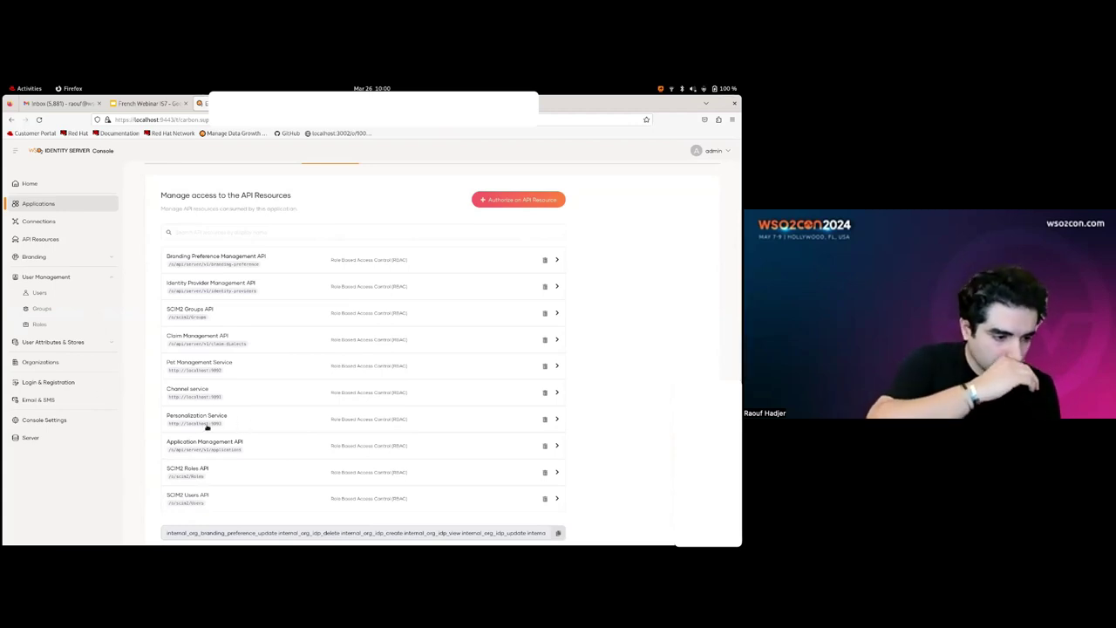
right_click(131, 293)
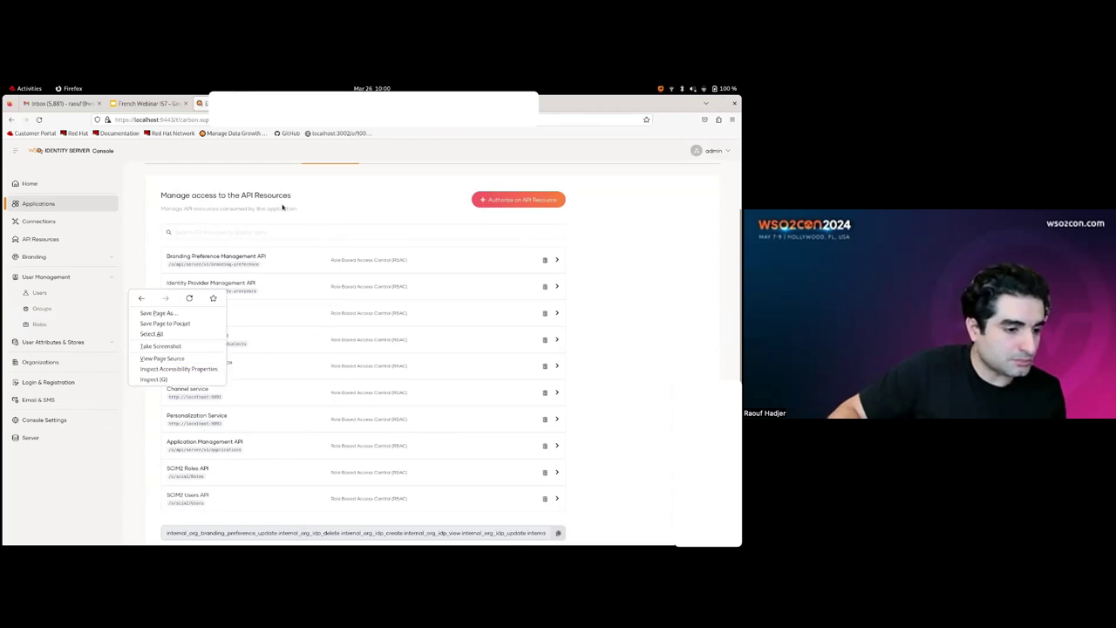
key(Escape)
scroll(317, 249, up, 2)
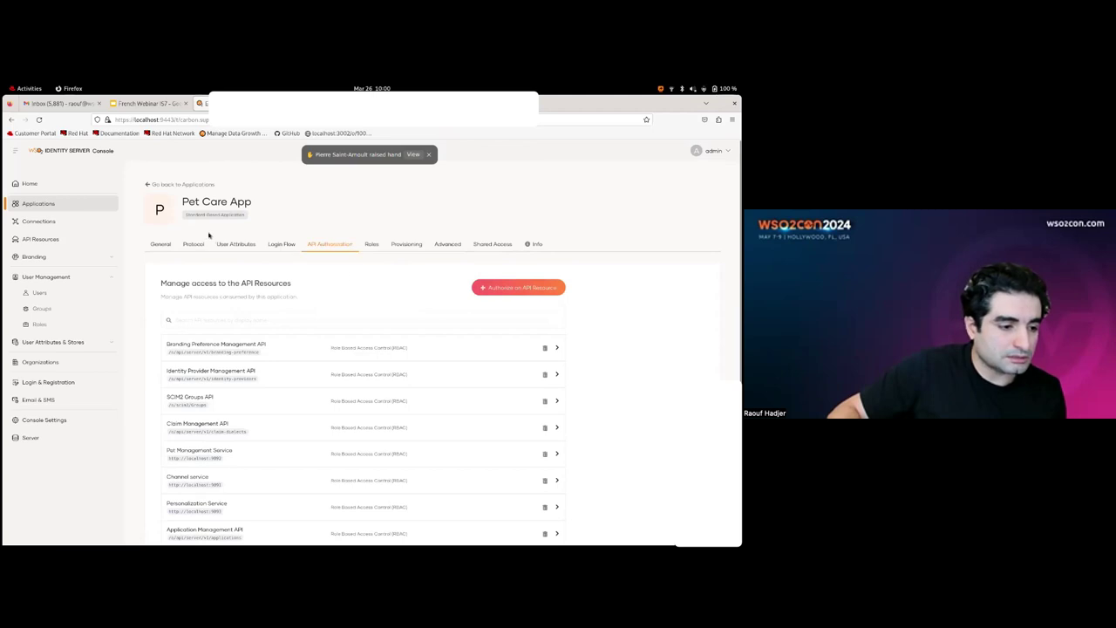
Open the Pet Care App's shared access settings to check how it is shared with organizations
right_click(475, 262)
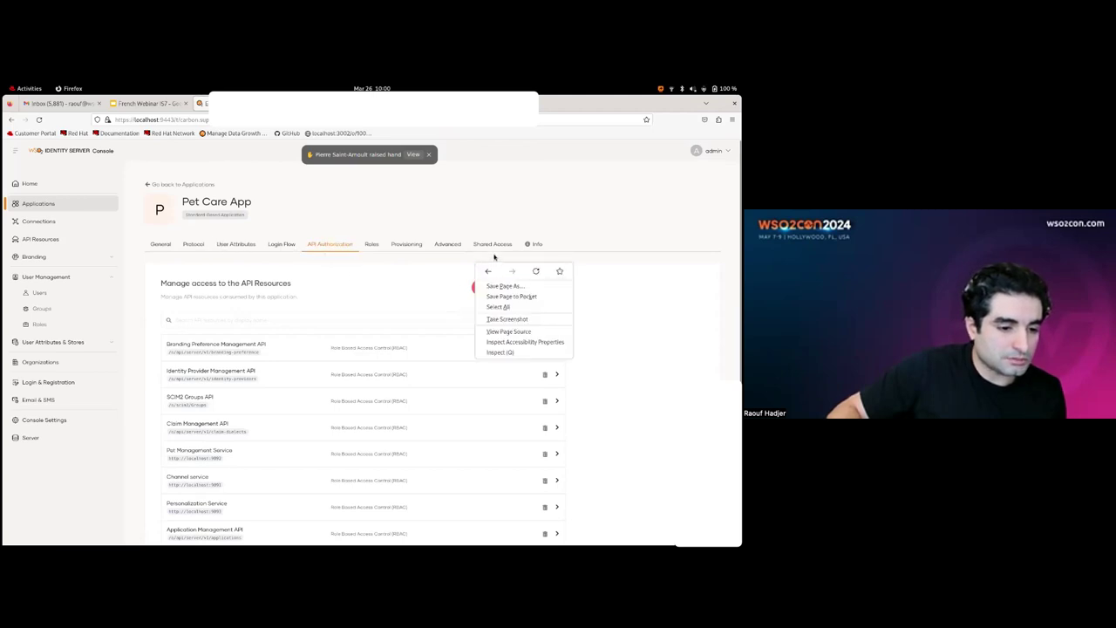
click(494, 252)
click(494, 251)
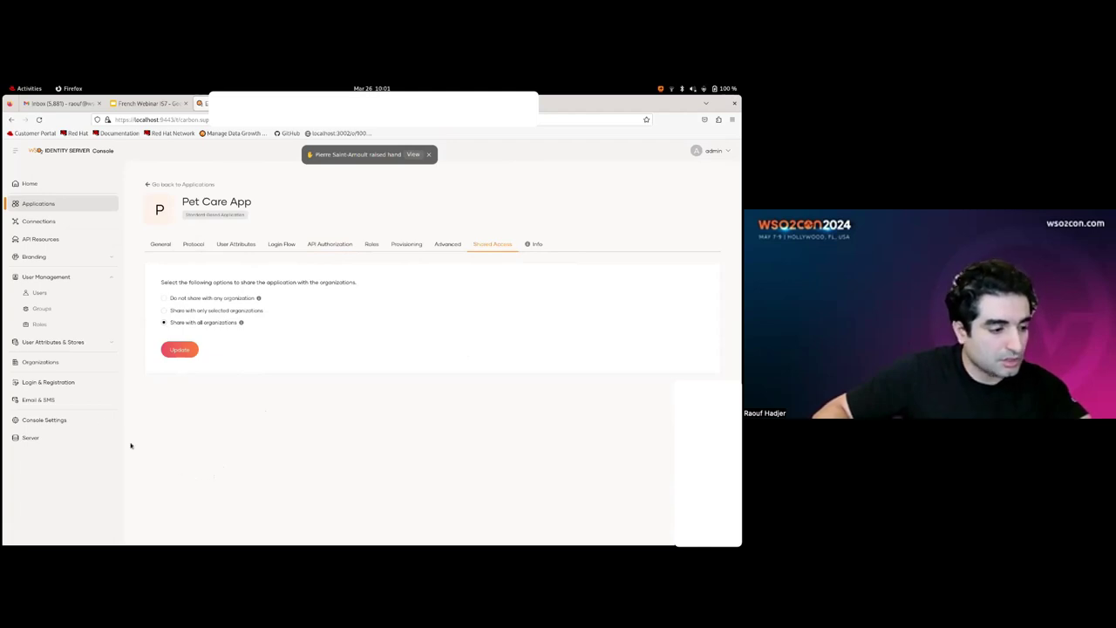
Open the Distribution organization's details and switch the console to that organization
click(68, 360)
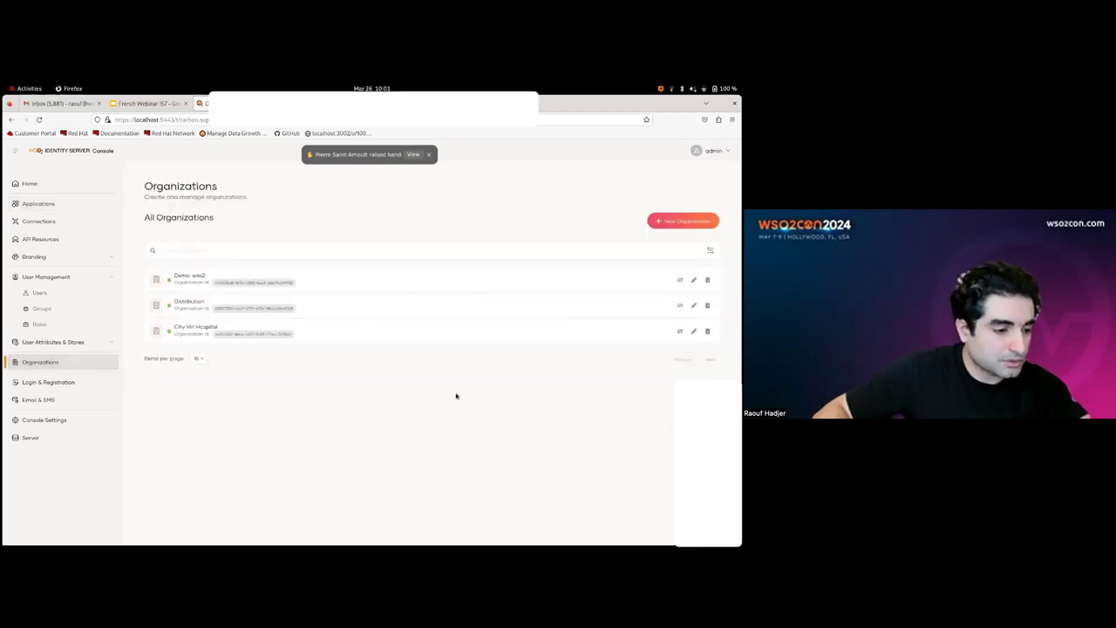
click(175, 302)
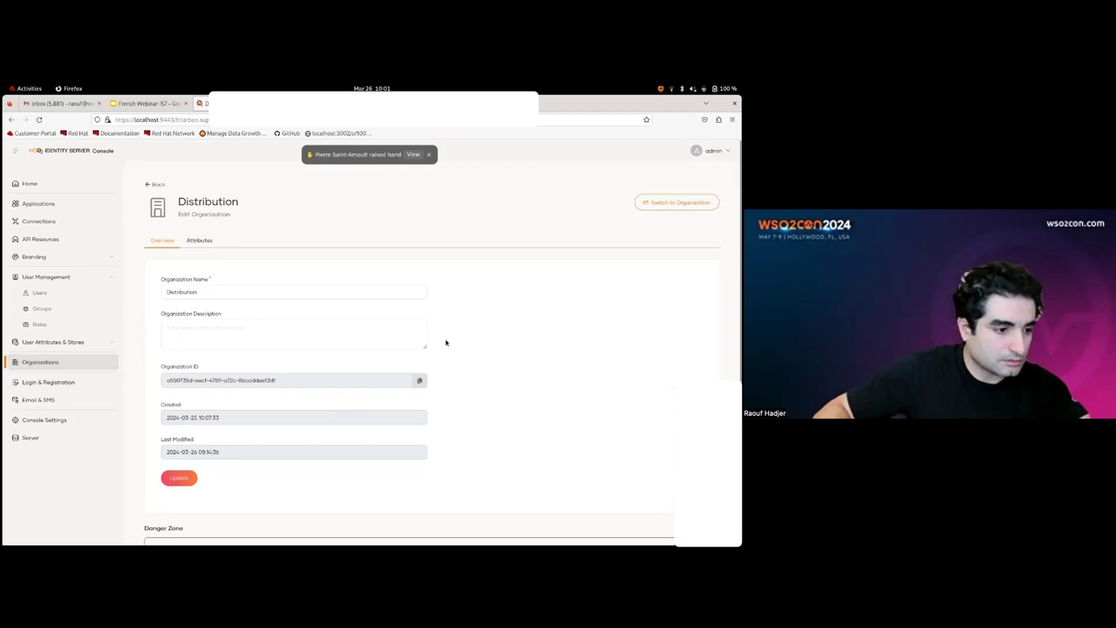
click(655, 203)
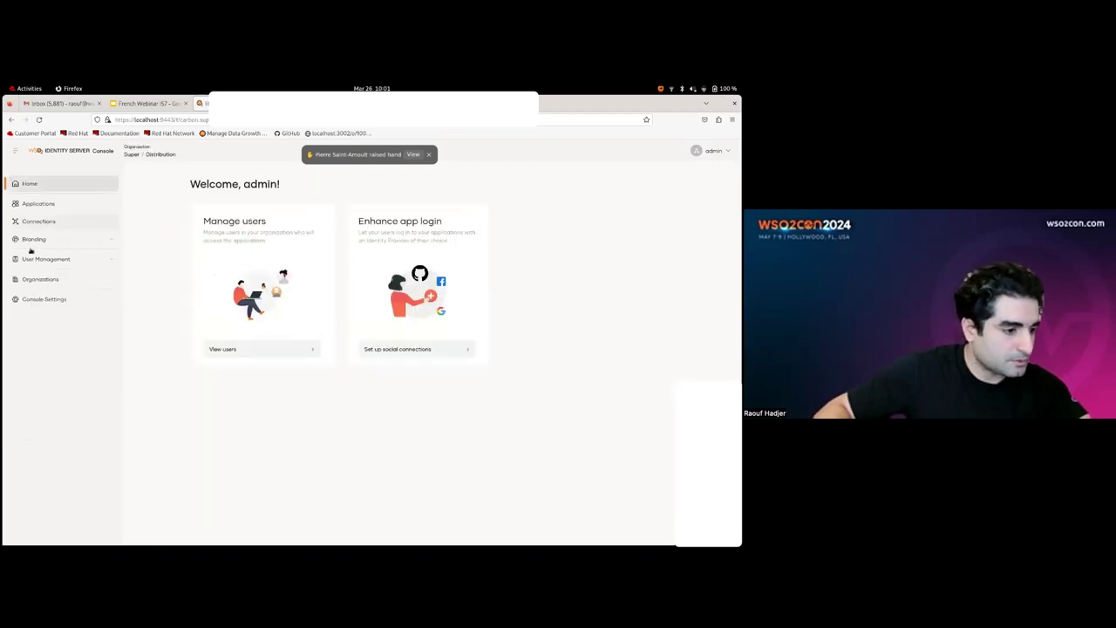
Create a sub-organization named Sucursale1 under the Distribution organization
click(48, 279)
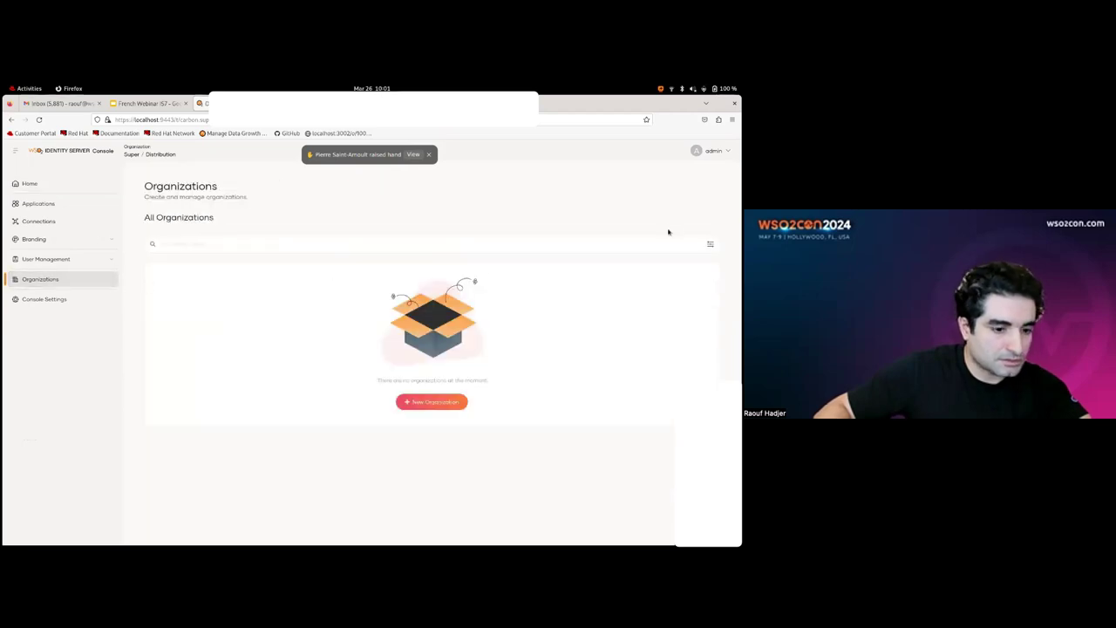
click(431, 401)
click(298, 338)
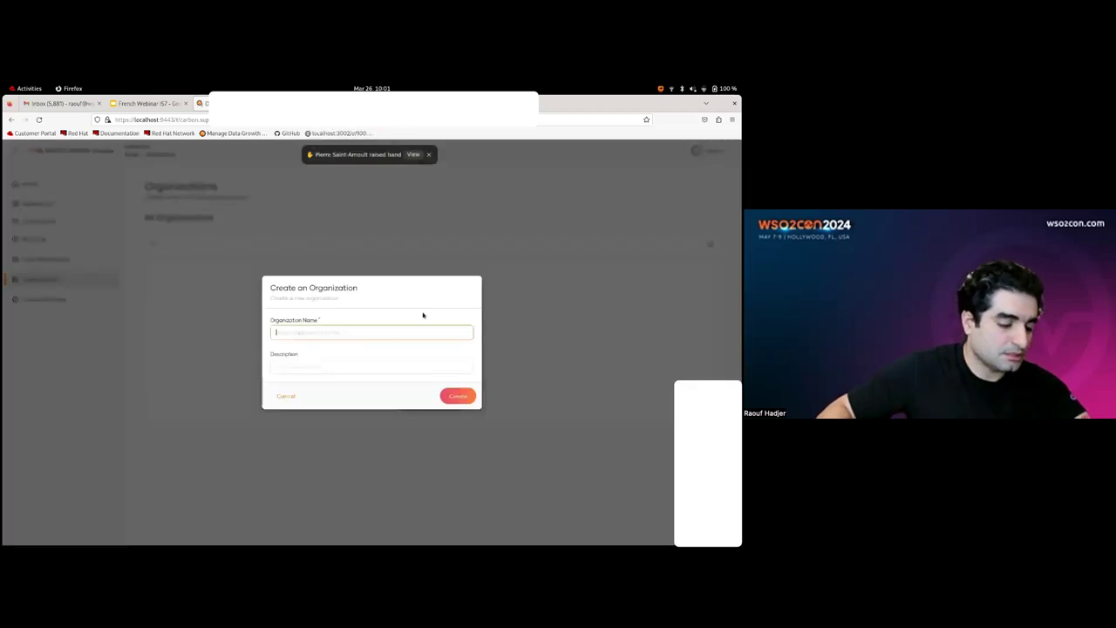
text(Su)
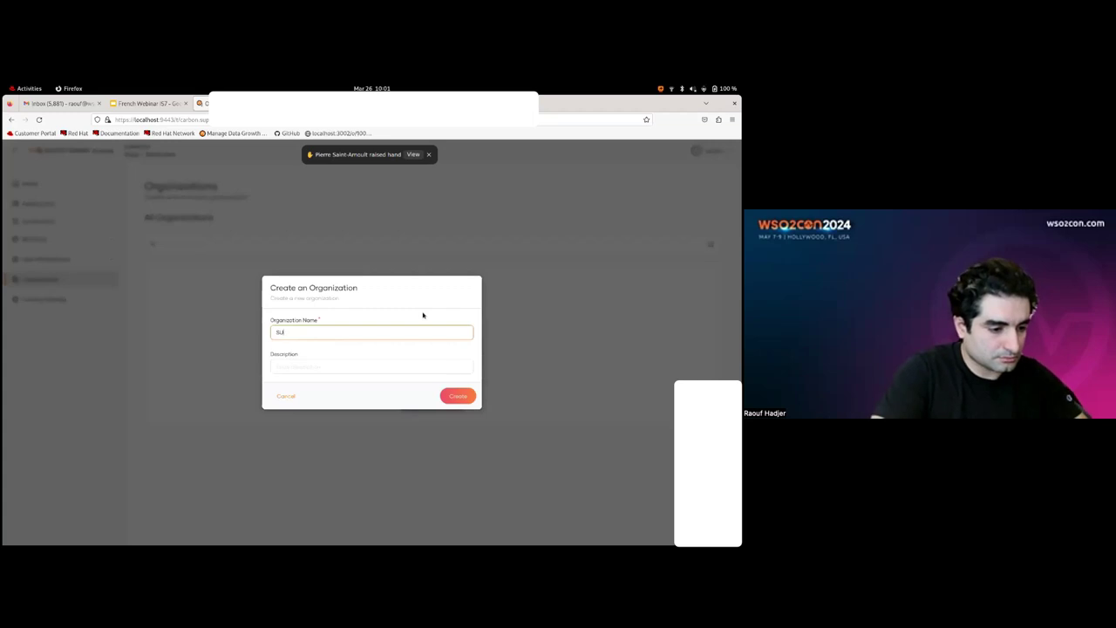
text(bubaru)
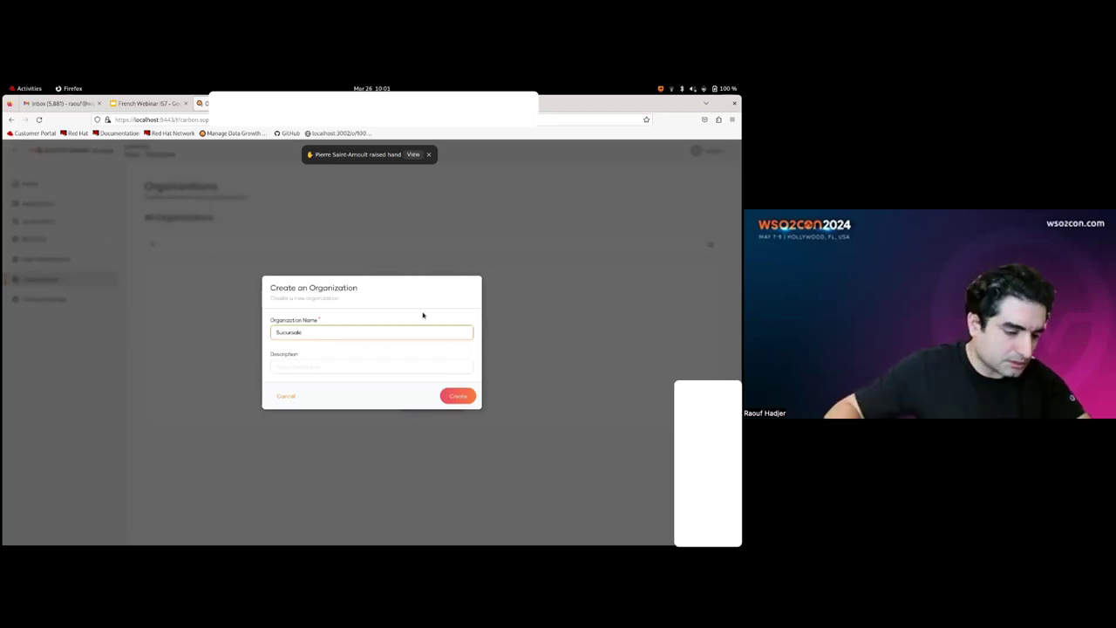
text( 1)
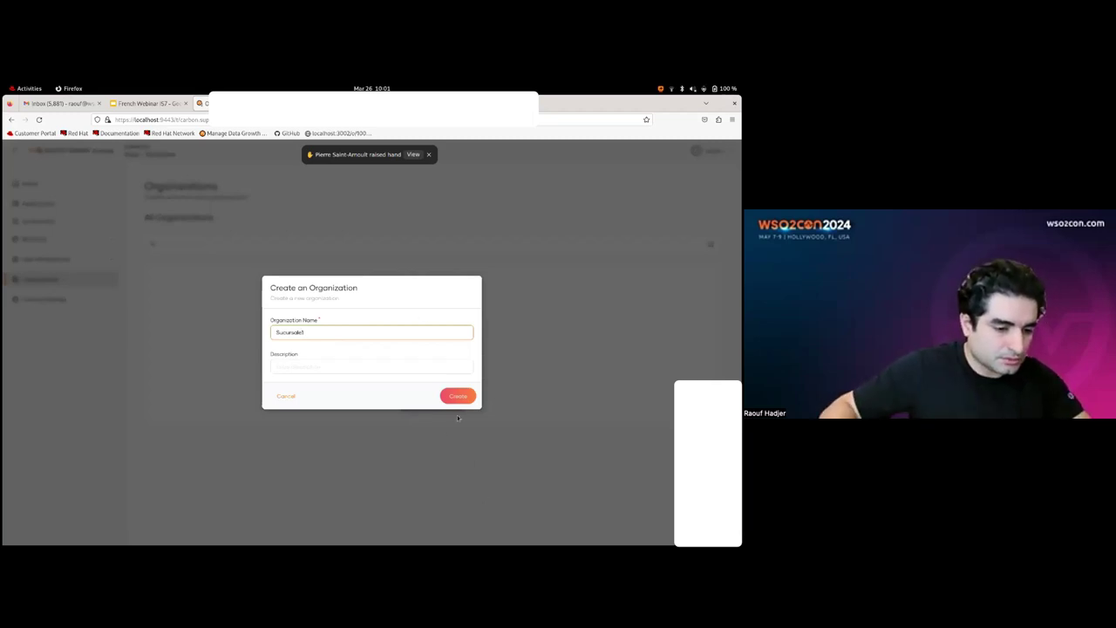
click(458, 396)
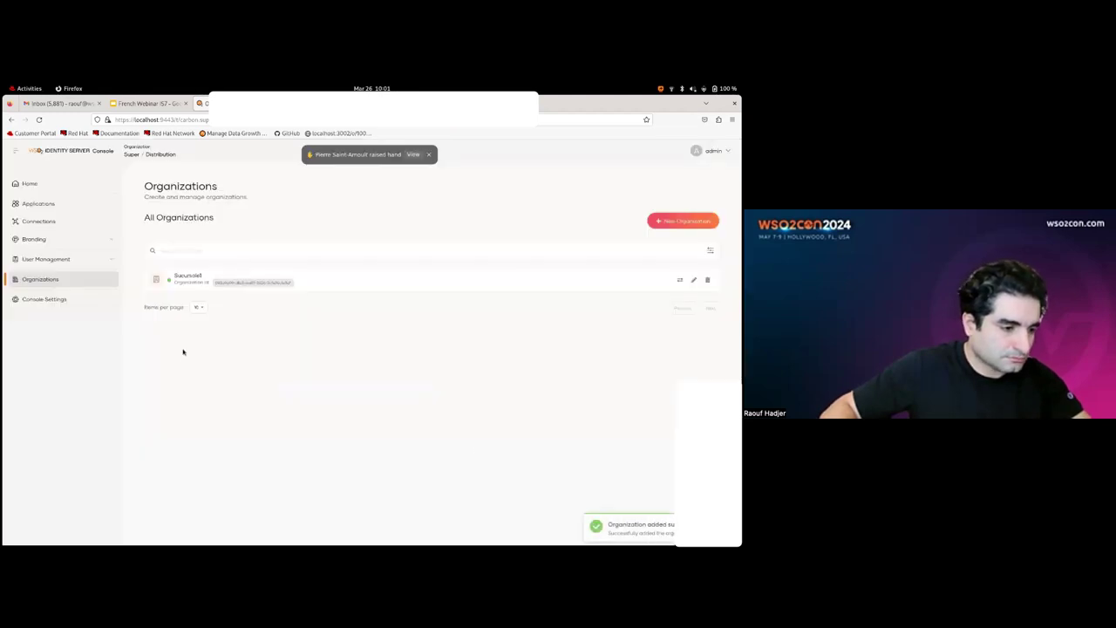
Create a second sub-organization named Filiale under the Distribution organization
click(683, 221)
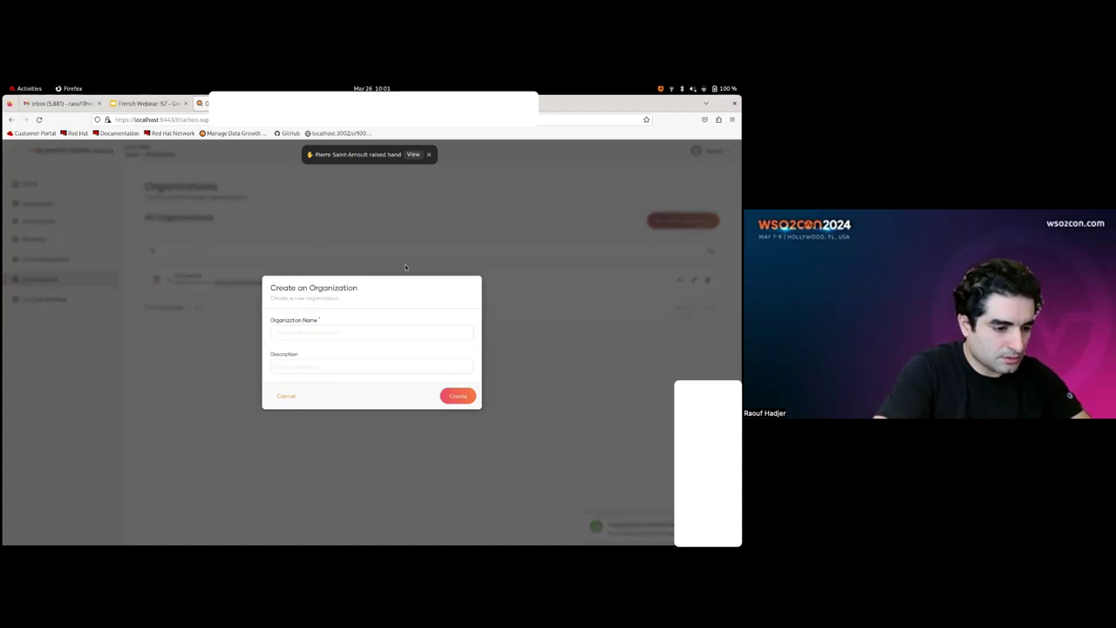
click(323, 334)
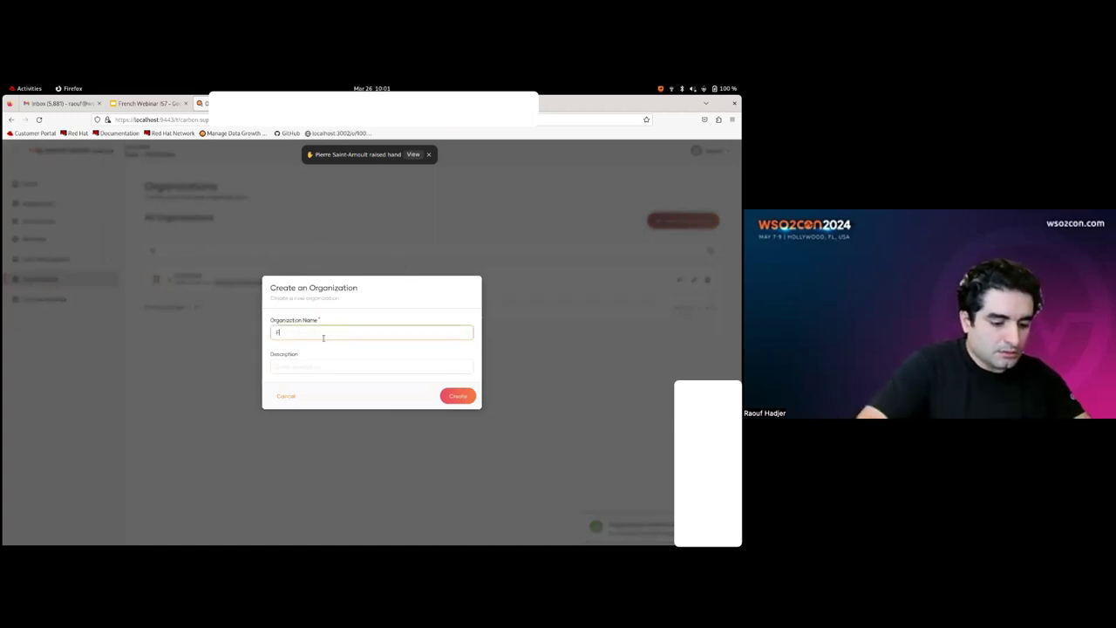
text(Filier)
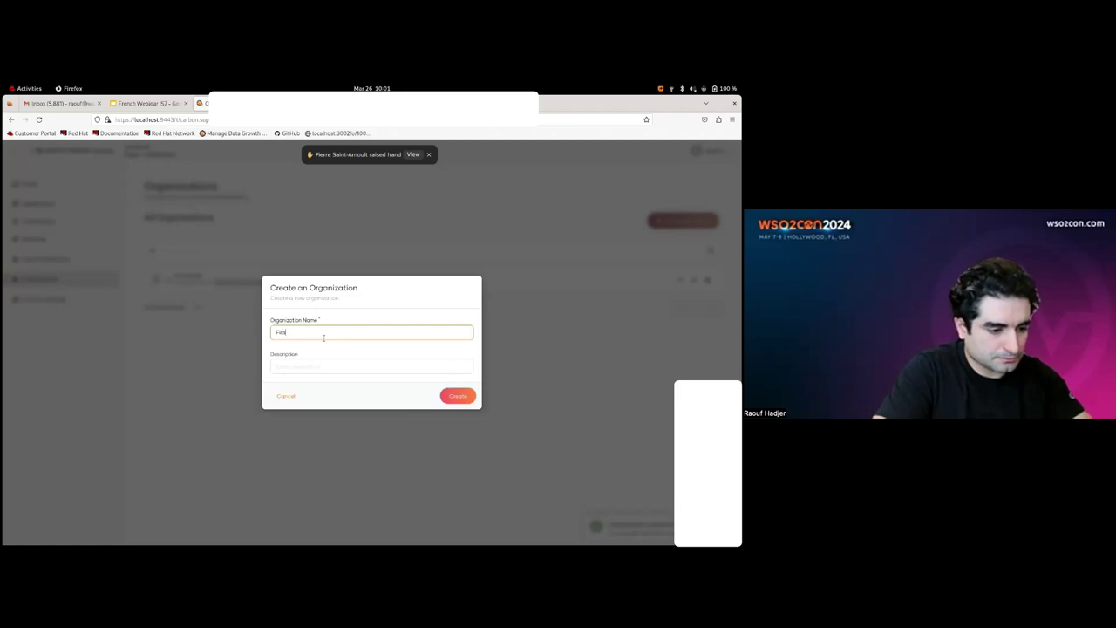
text(iale)
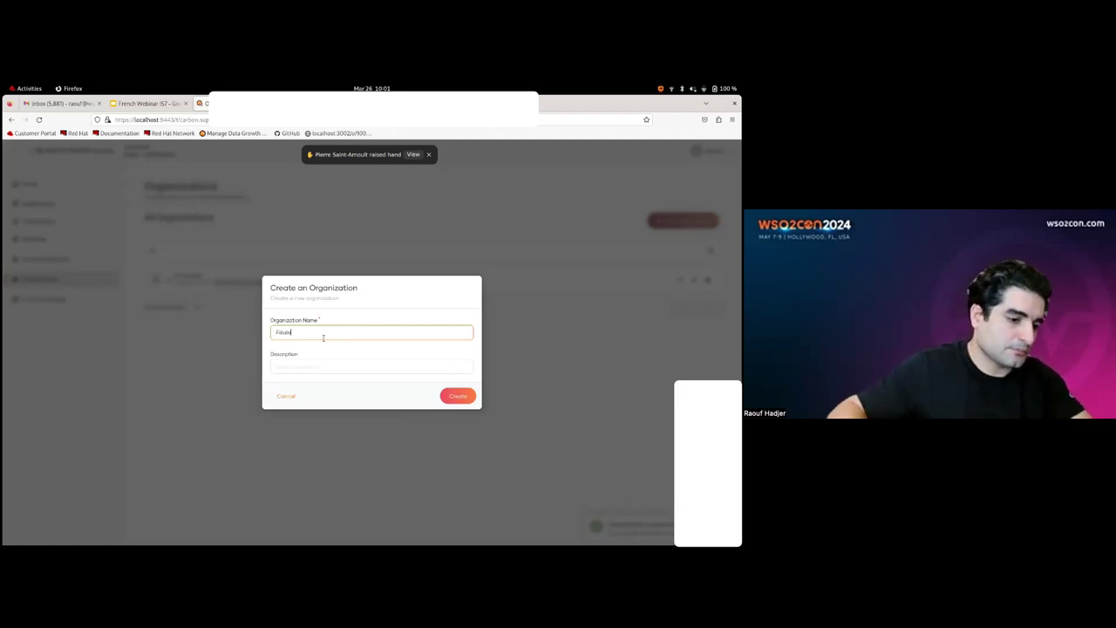
click(470, 398)
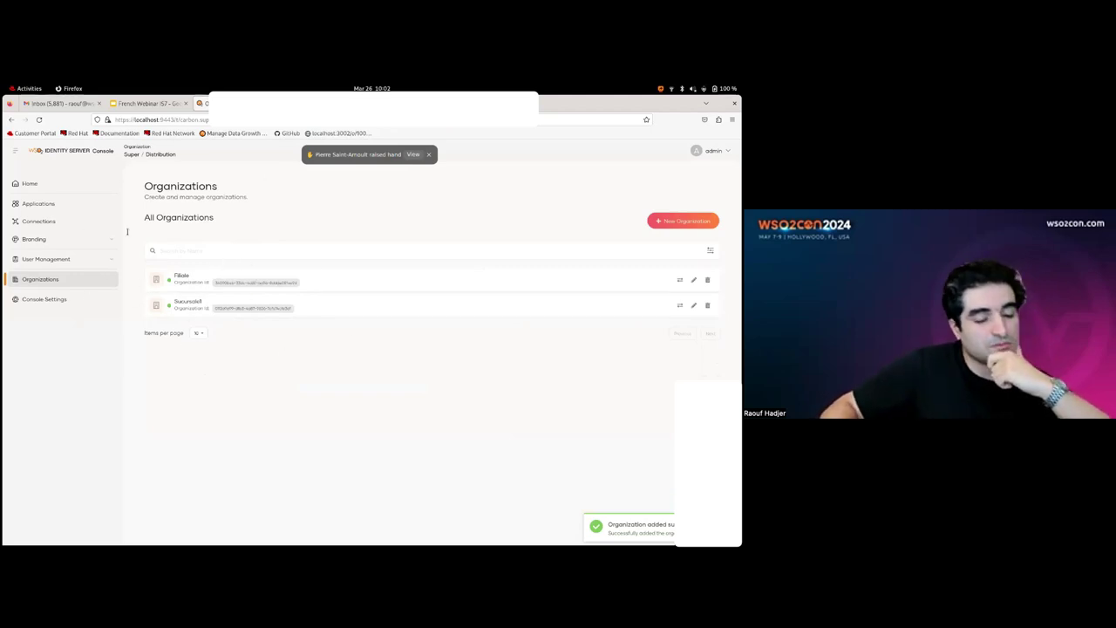
Switch the console to the Filiale organization and open its users list
click(201, 280)
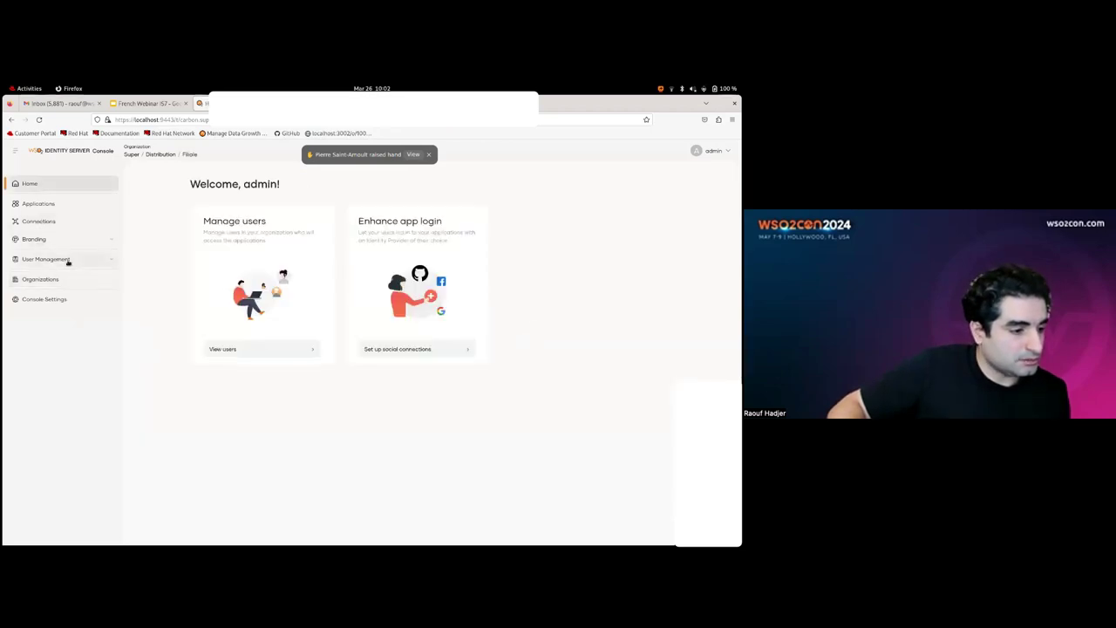
click(67, 259)
click(60, 275)
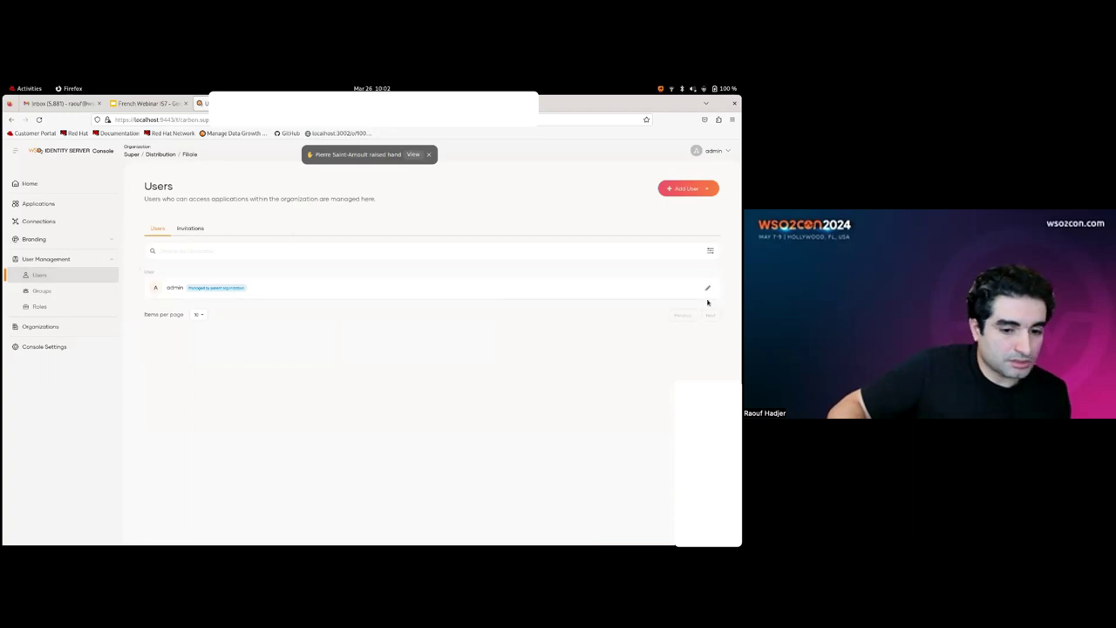
View the form for inviting parent users without inviting anyone, and open Filiale's own organizations list
click(678, 191)
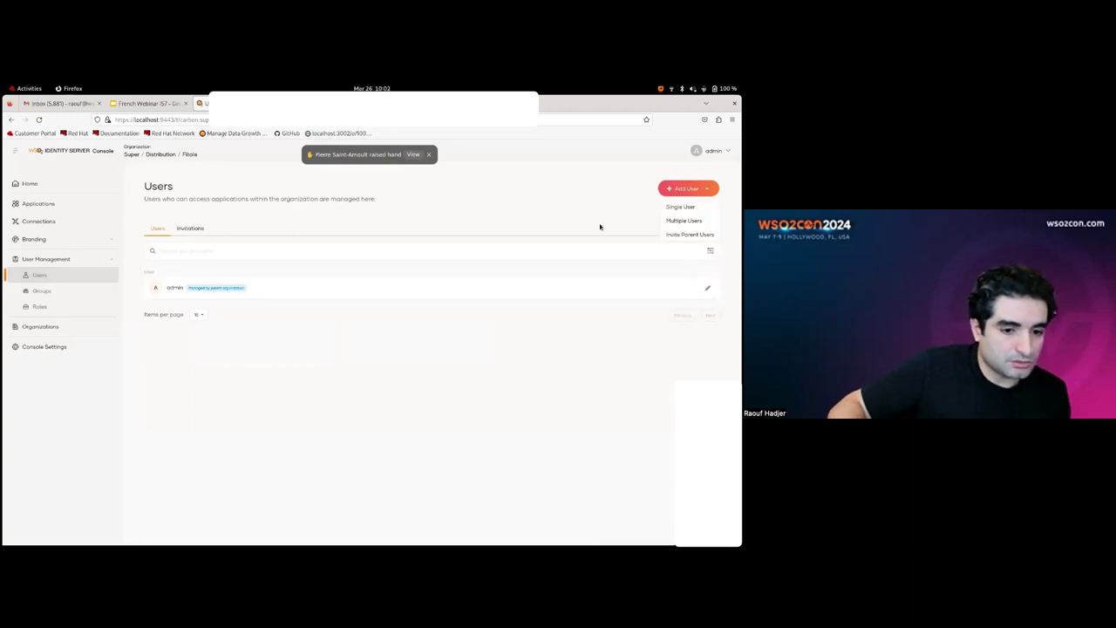
click(697, 234)
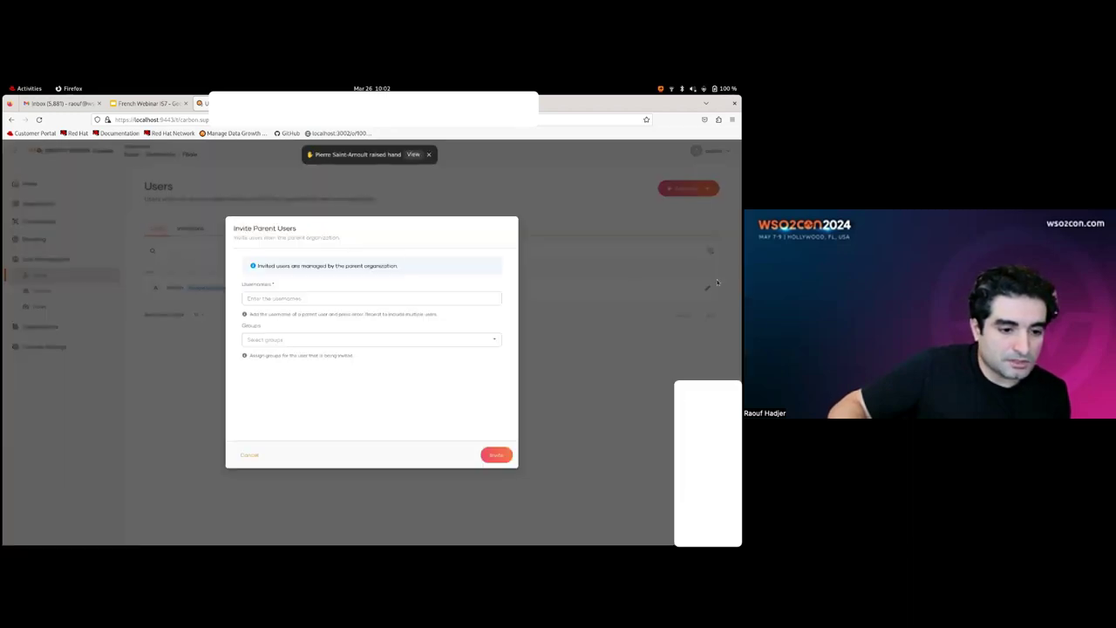
click(316, 299)
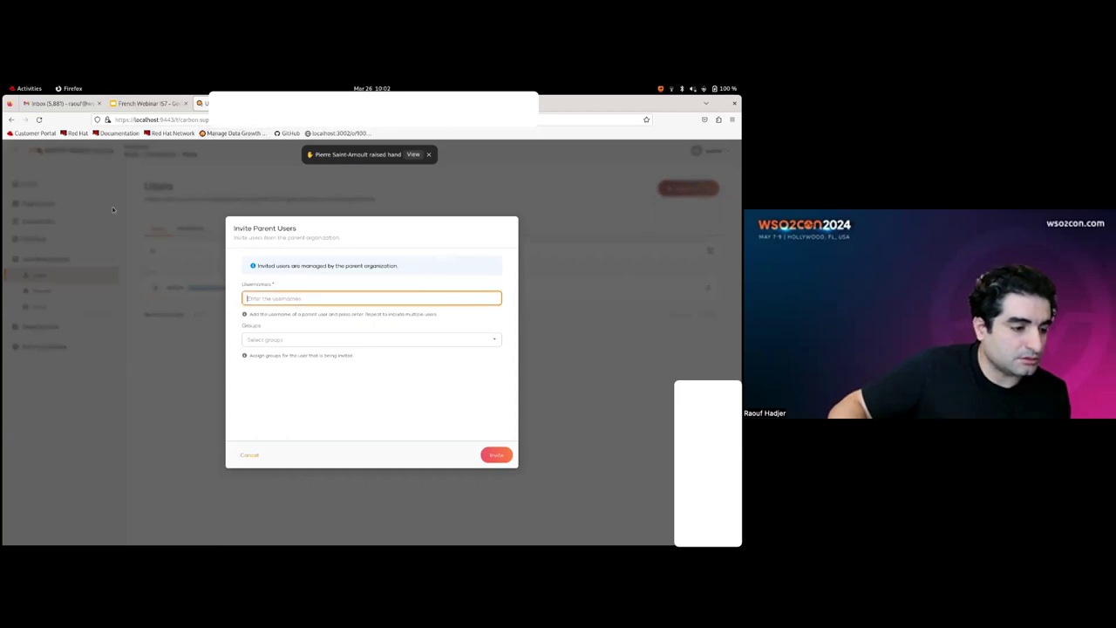
click(250, 454)
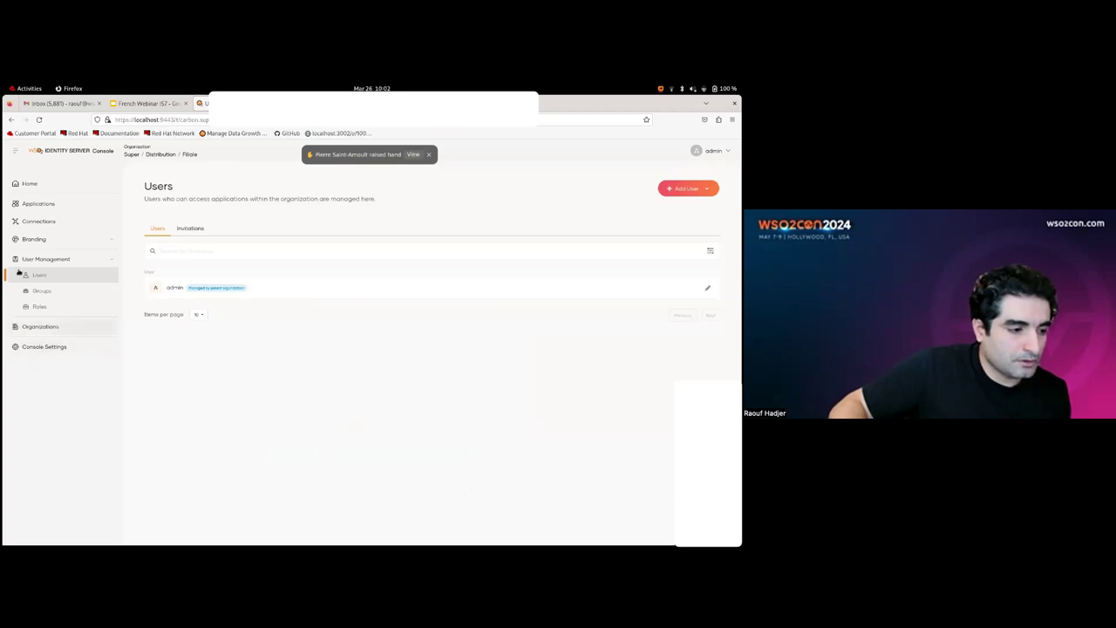
click(9, 120)
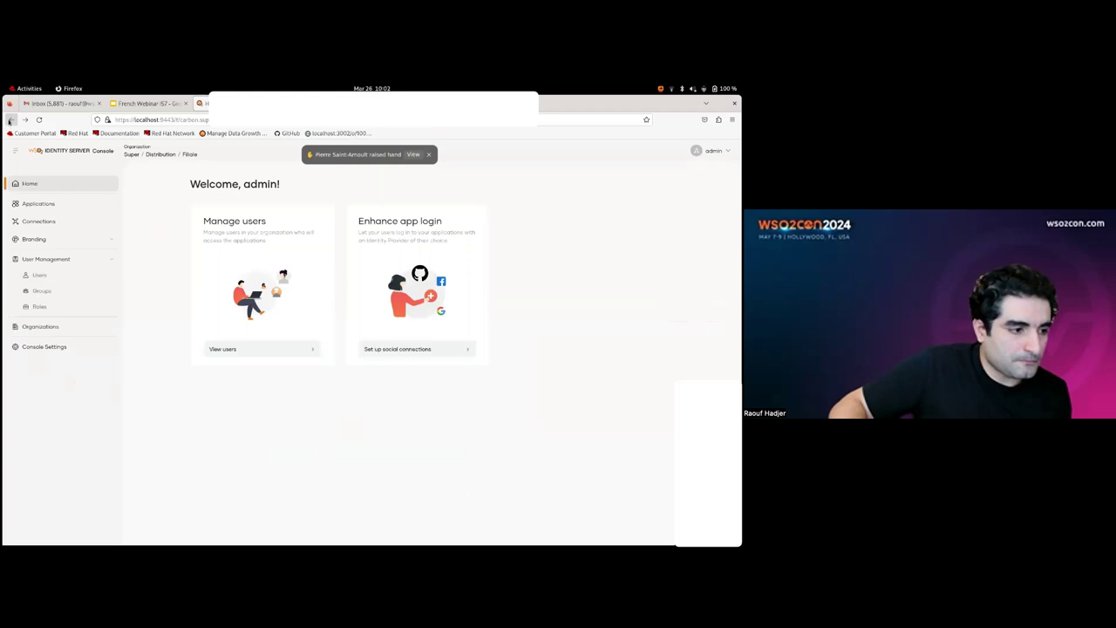
click(53, 326)
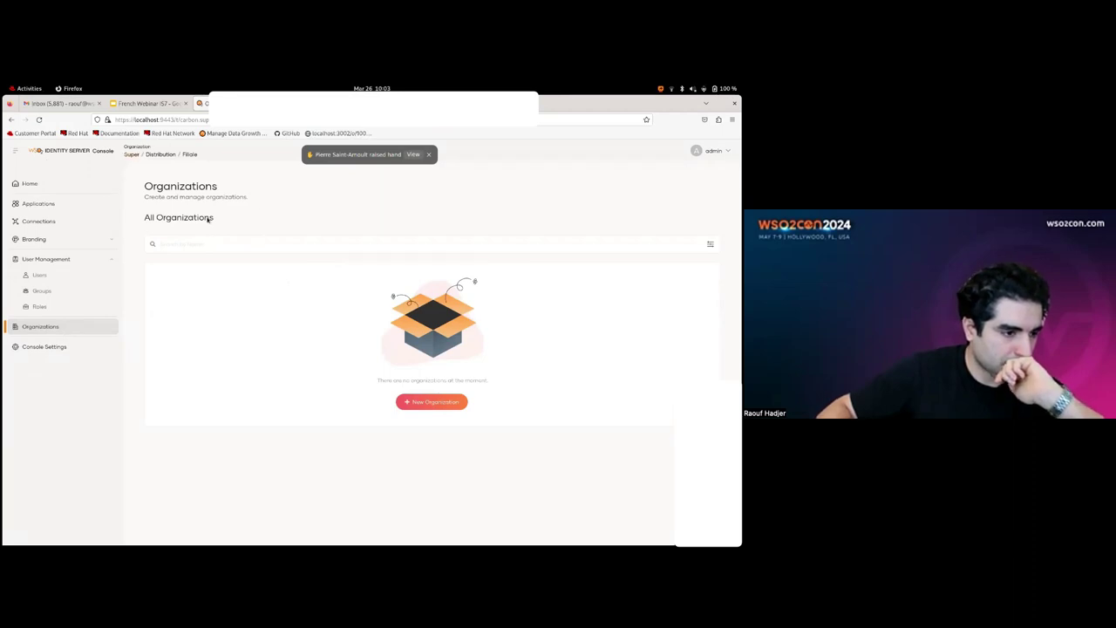
Switch the console to the City Vet Hospital organization by way of the root organization and show its branding sections
click(132, 155)
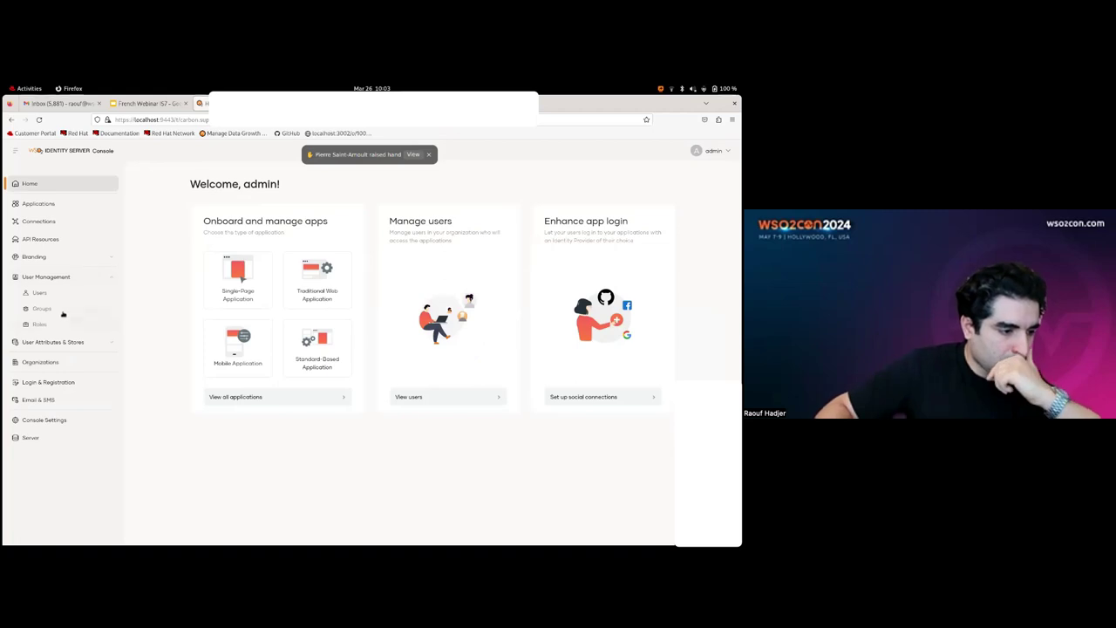
click(57, 363)
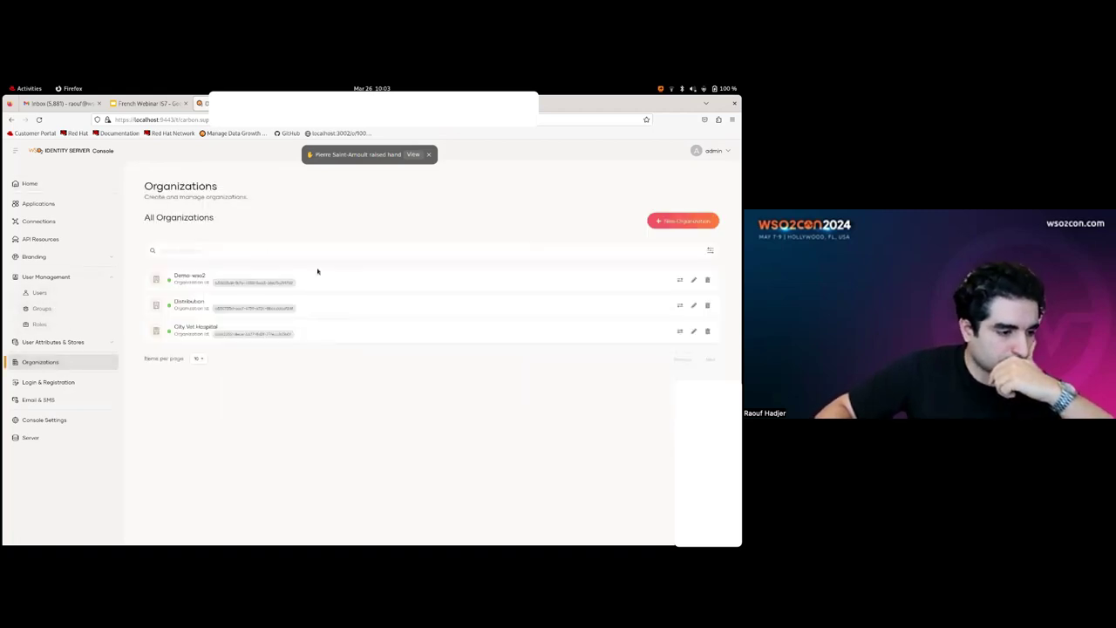
click(206, 329)
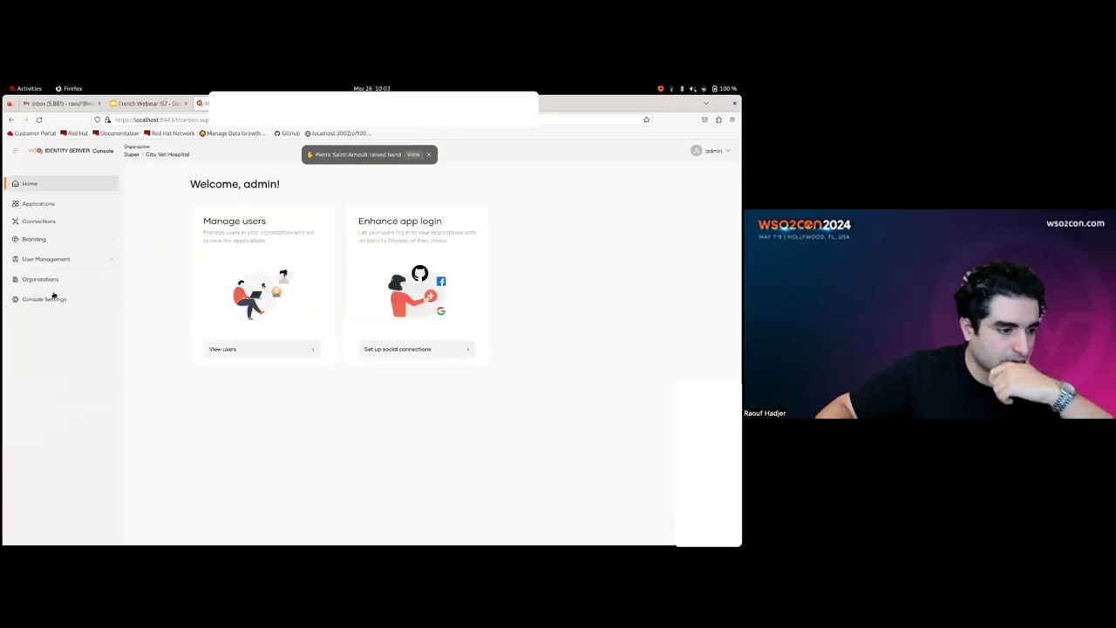
click(35, 239)
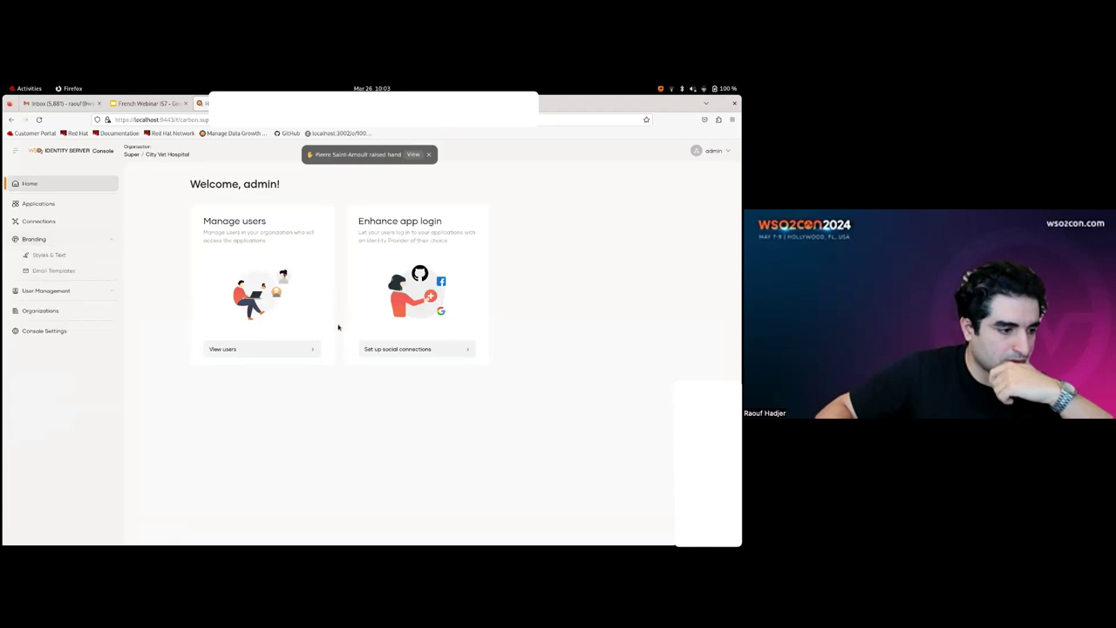
Open City Vet Hospital's branding design settings and preview the SMS OTP, Email OTP, Sign Up and Password Reset screens, returning to Login
click(65, 257)
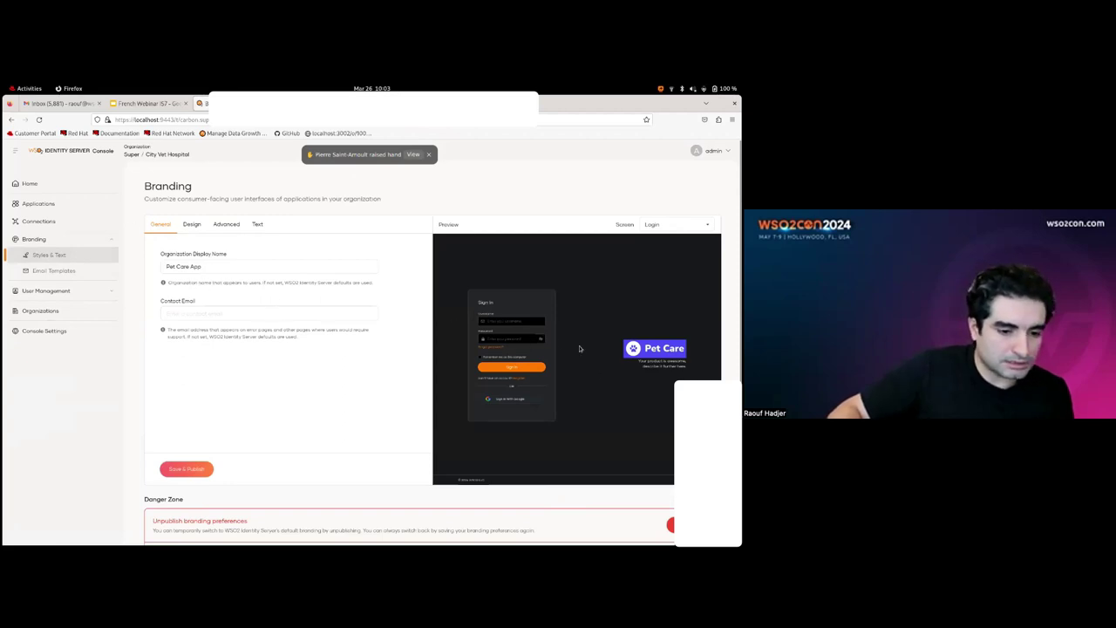
click(192, 224)
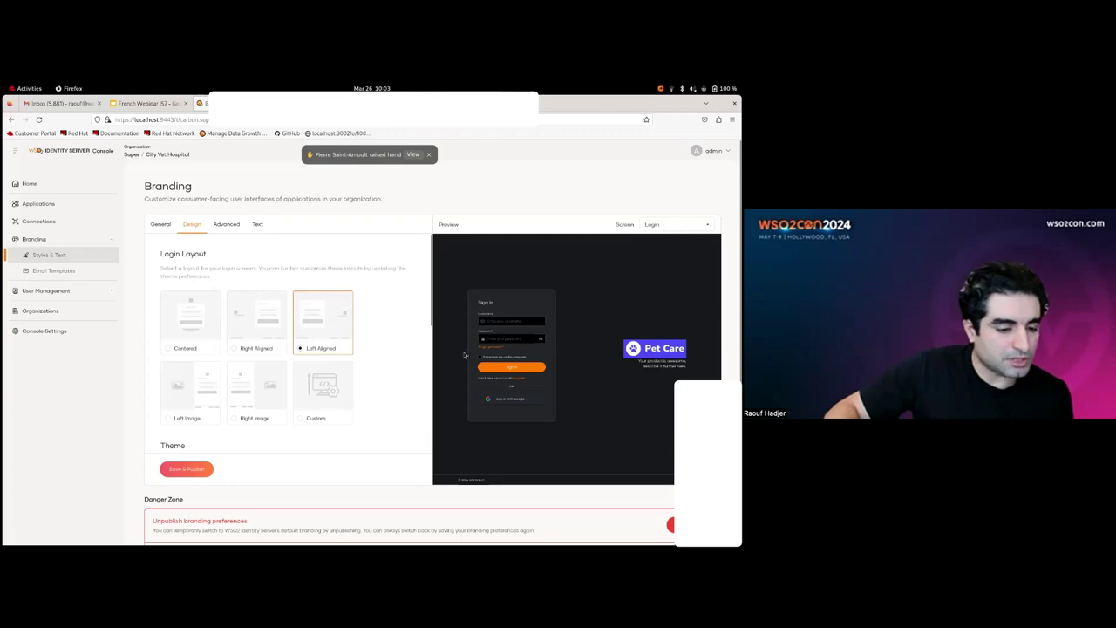
click(673, 227)
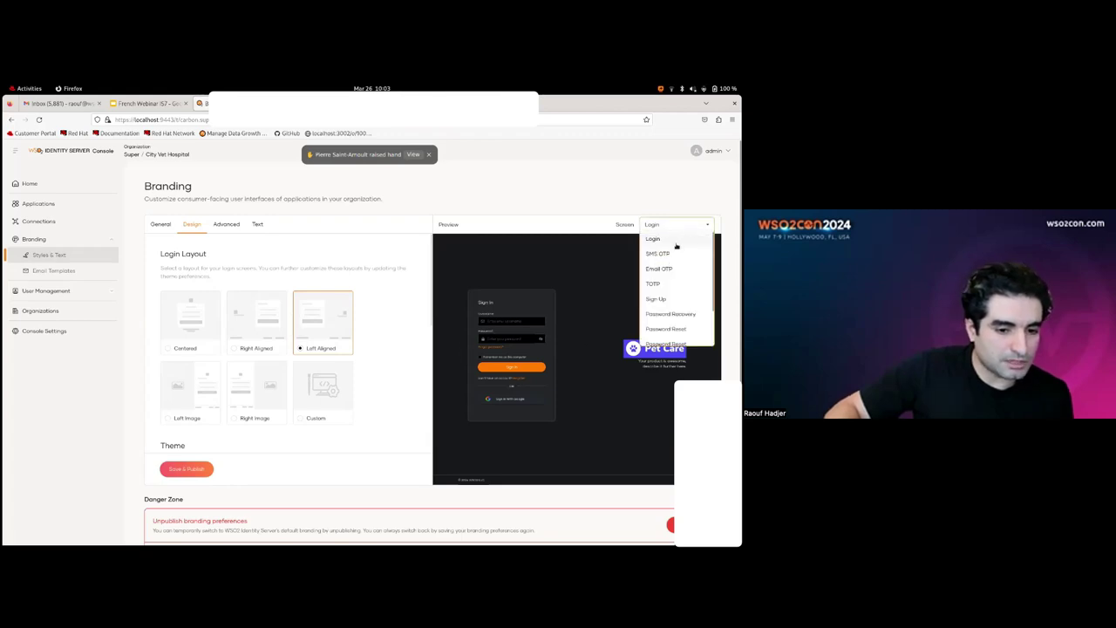
click(678, 252)
click(673, 226)
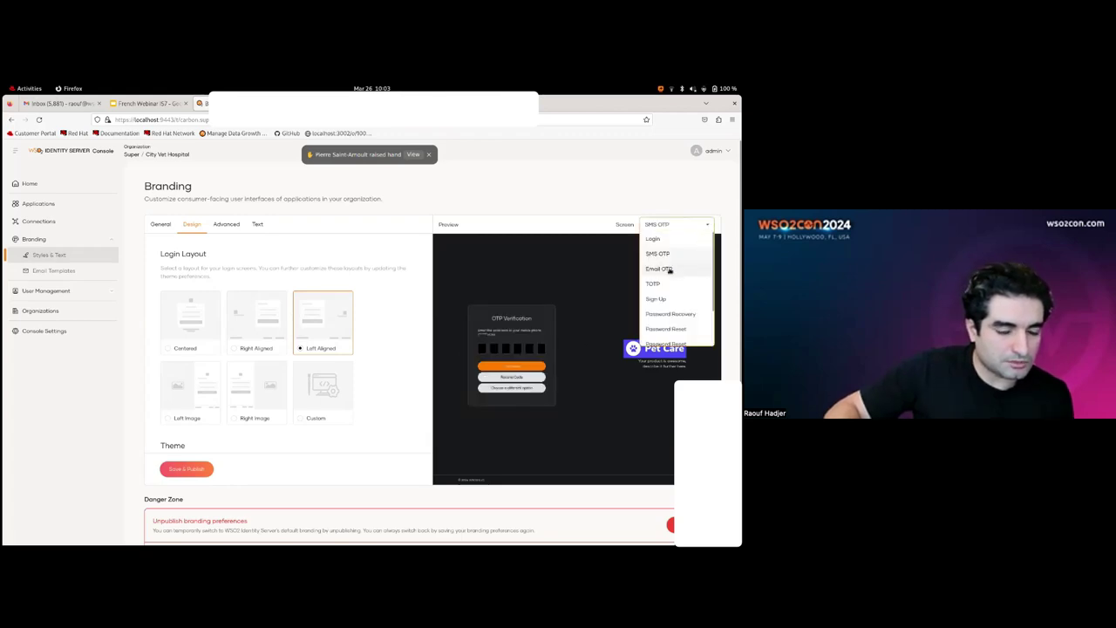
click(670, 271)
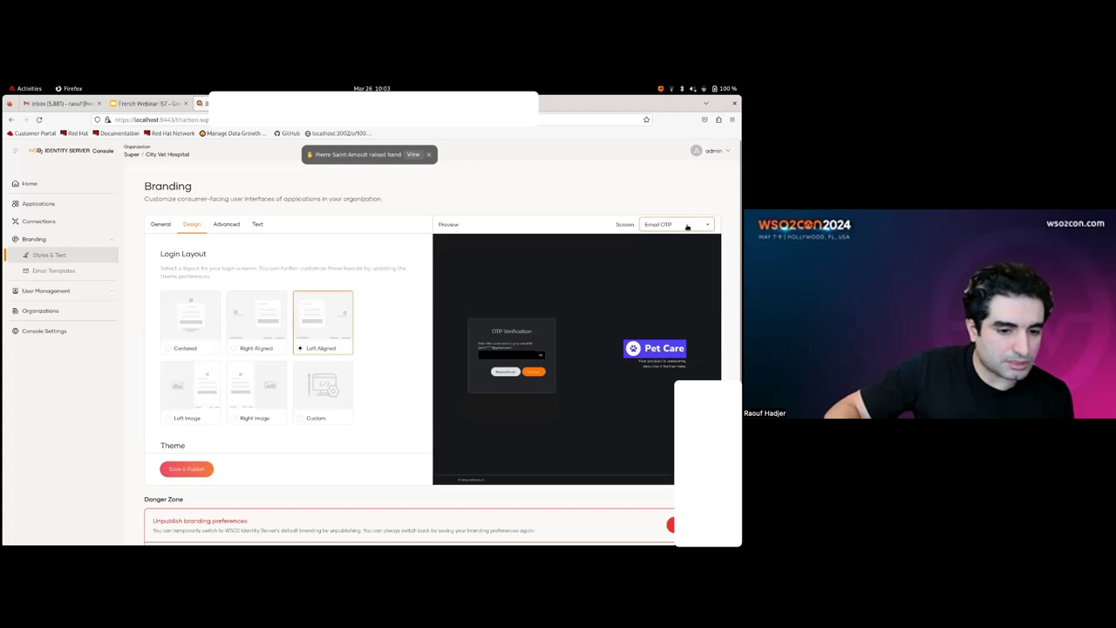
click(669, 226)
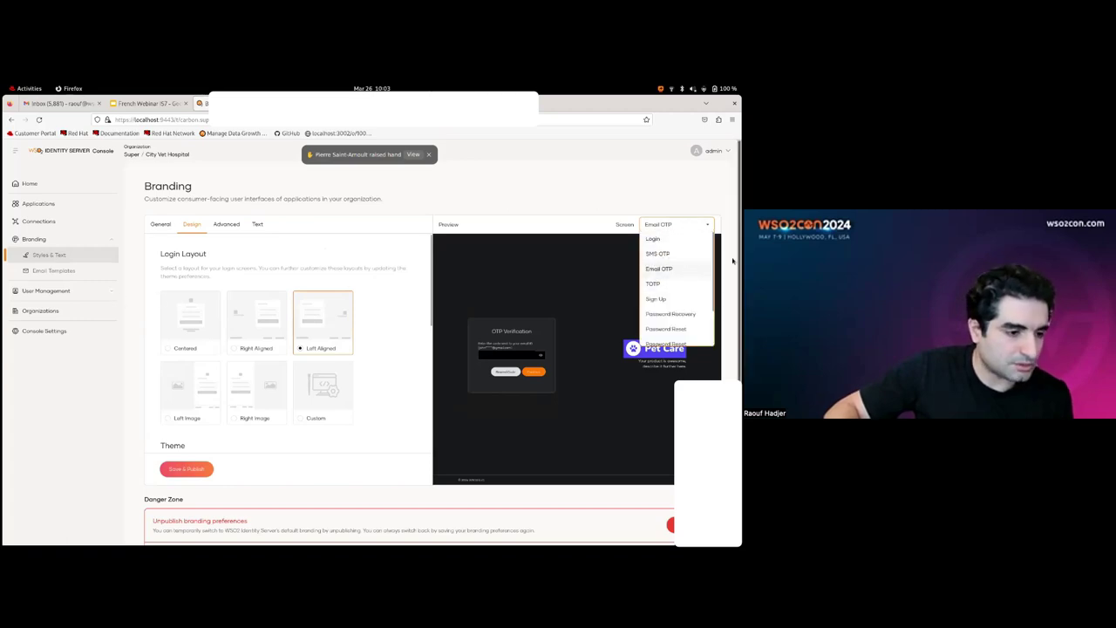
click(660, 298)
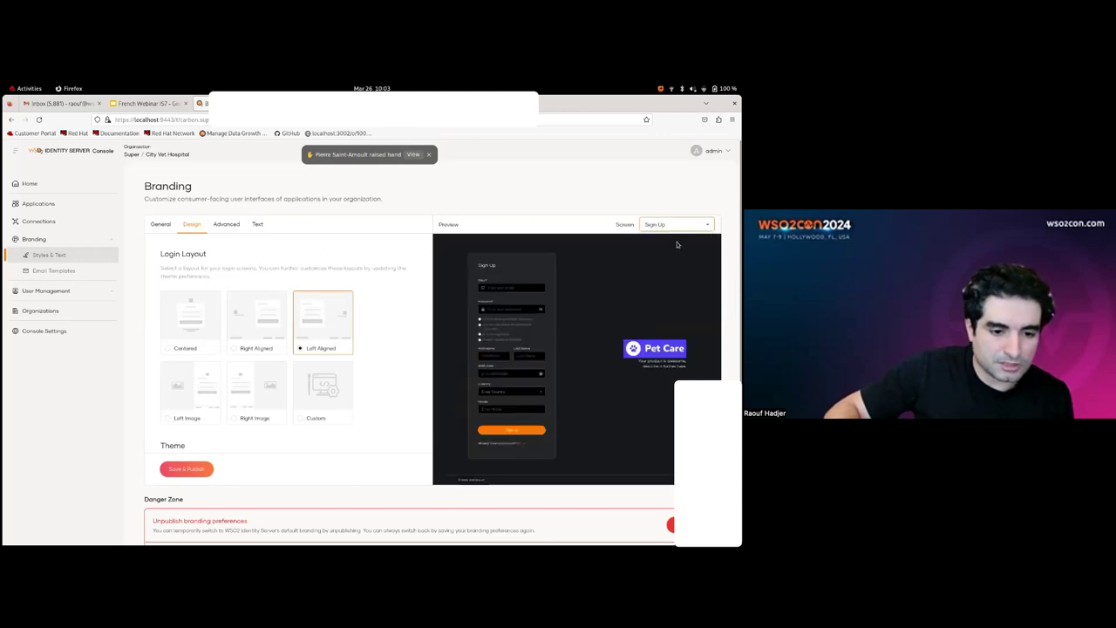
click(677, 226)
click(664, 295)
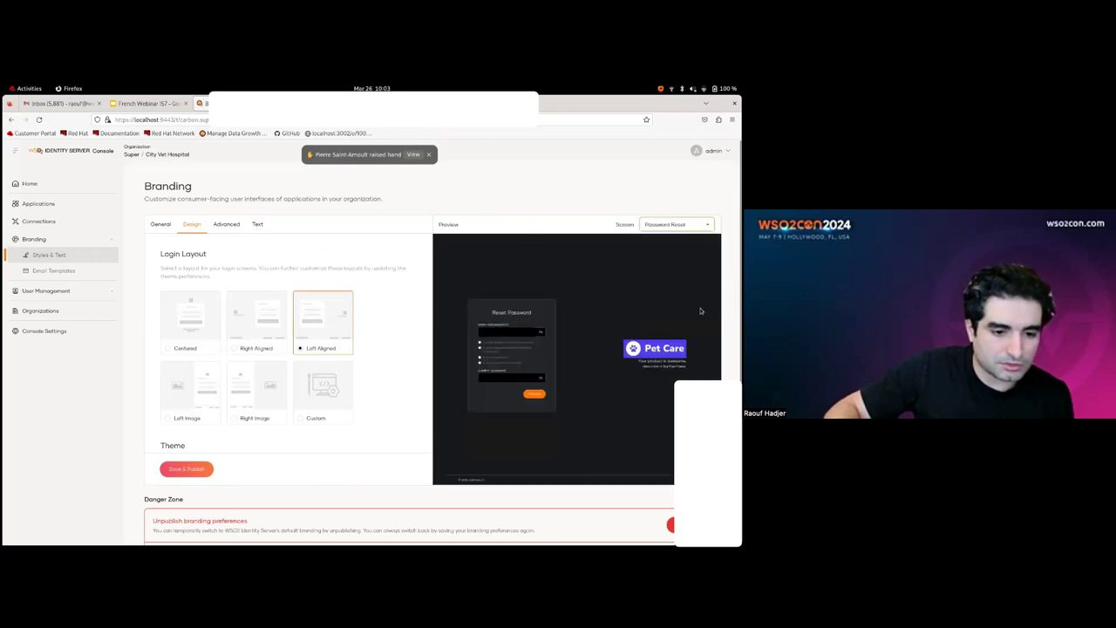
click(668, 228)
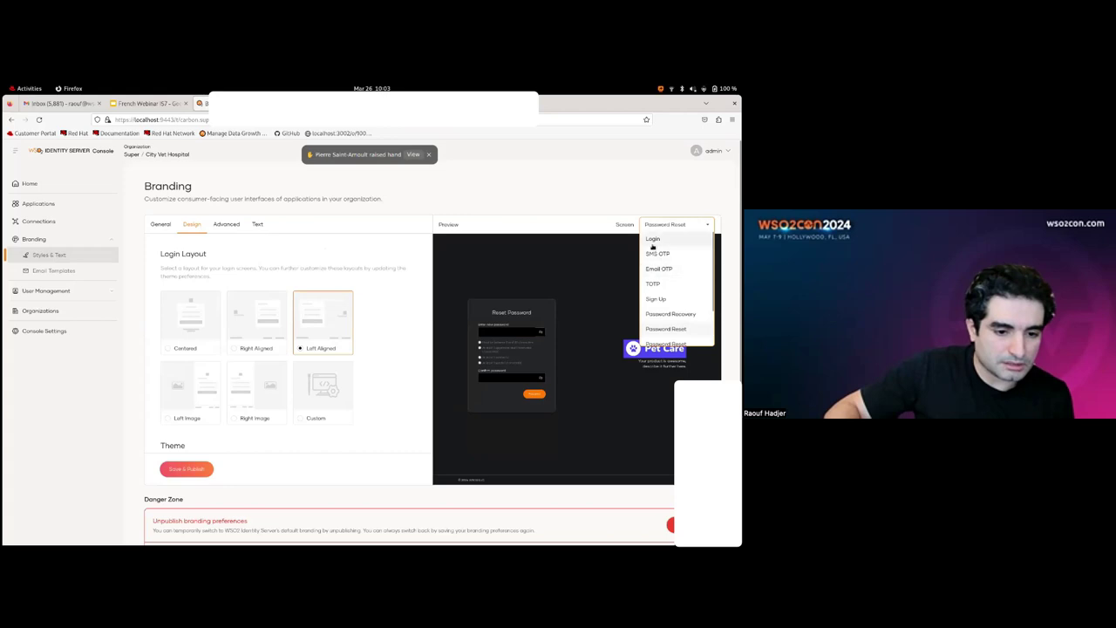
click(654, 240)
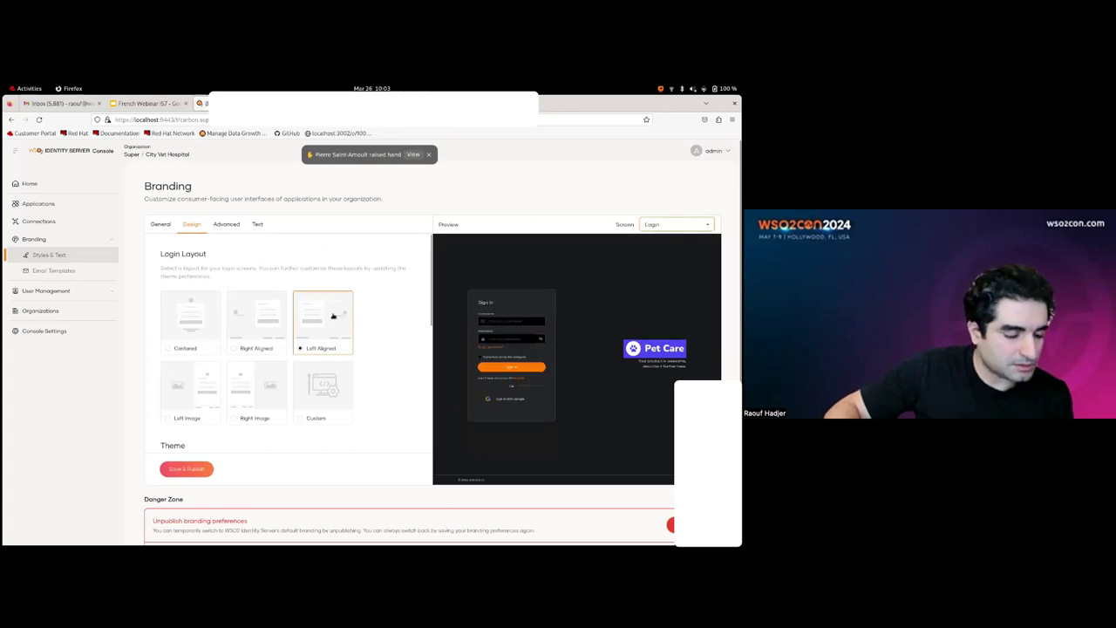
Preview the alternative login layouts, including Right Aligned, Right Image and Left Image, finishing on Left Image
click(264, 322)
click(189, 335)
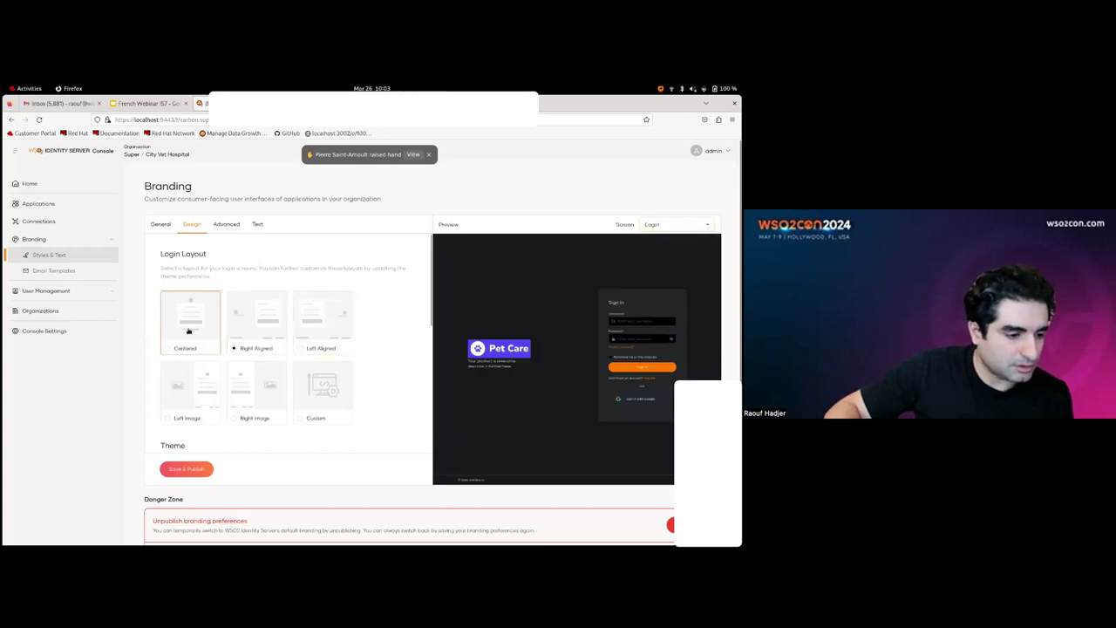
click(187, 390)
click(248, 390)
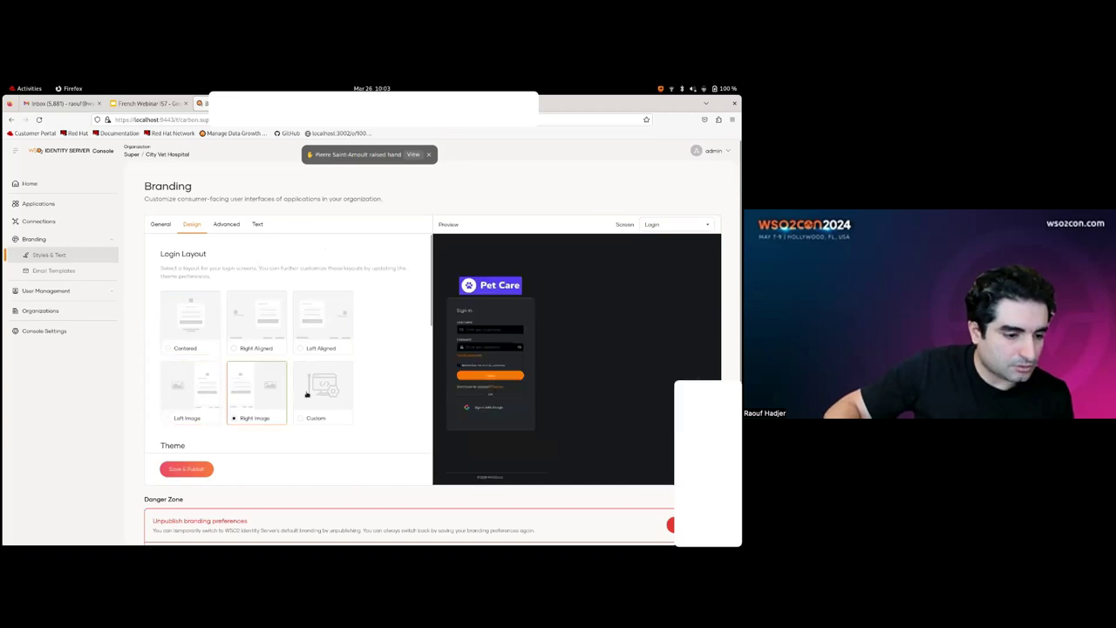
click(306, 394)
click(246, 381)
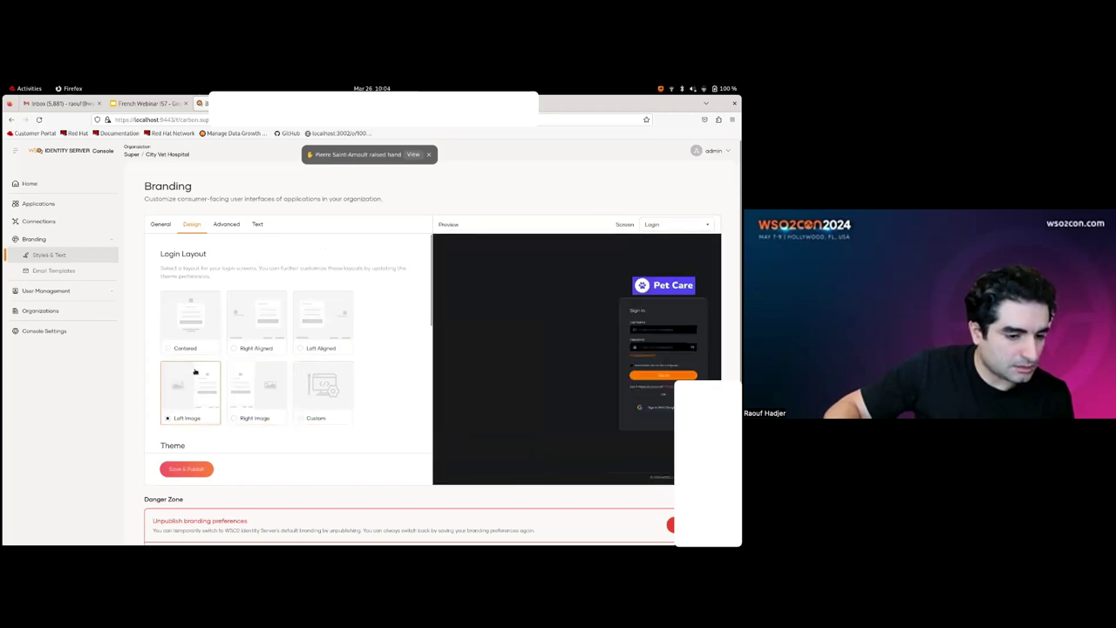
Preview the Light theme on the login screen and return to the Dark theme
scroll(185, 375, down, 3)
click(175, 340)
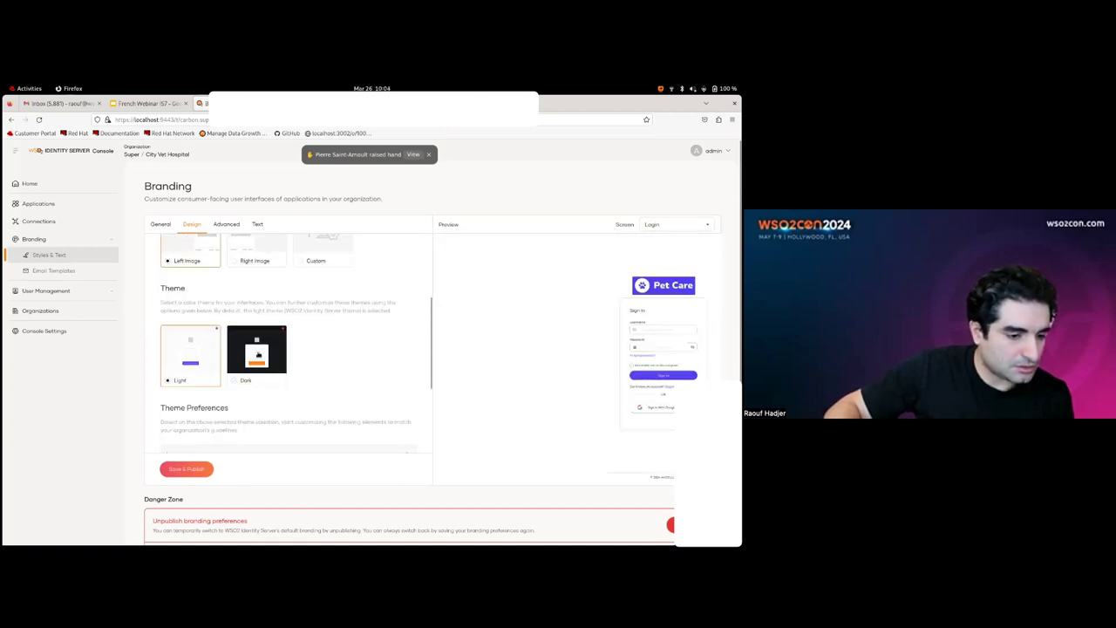
click(256, 349)
Expand the theme's image preferences and examine the logo URL, logo alt text and favicon settings
scroll(280, 349, down, 1)
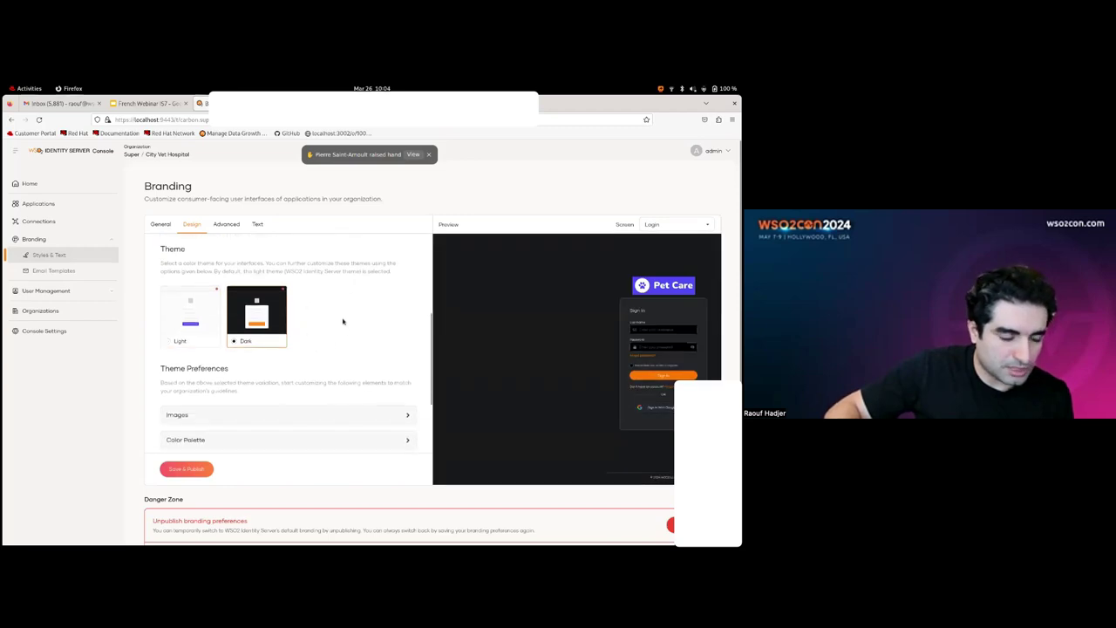
scroll(288, 340, down, 2)
click(250, 333)
scroll(293, 336, down, 2)
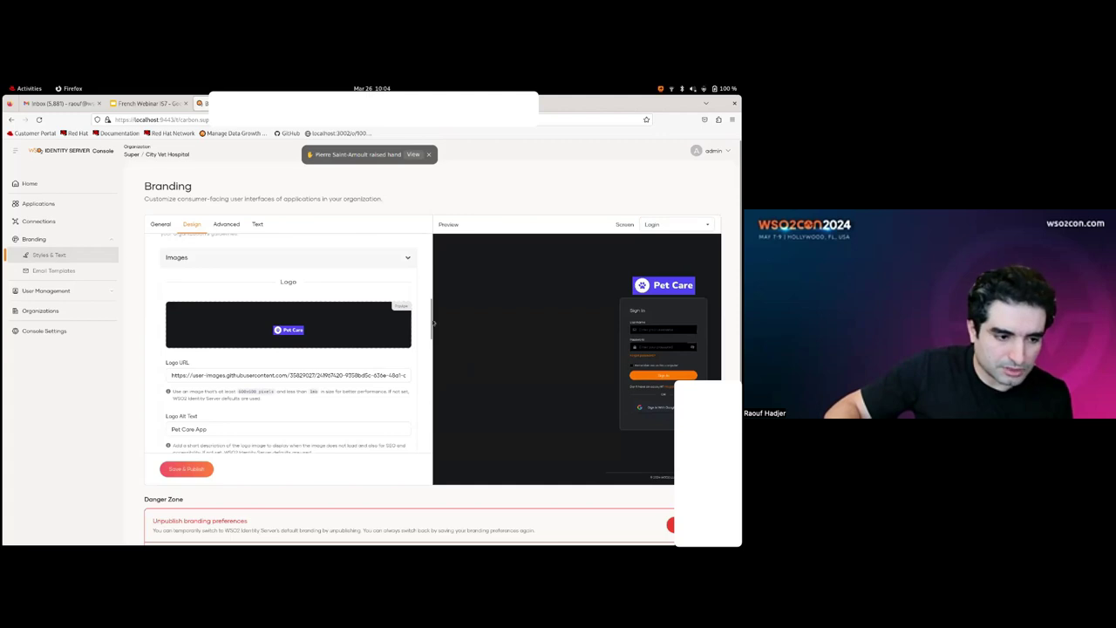
scroll(165, 300, down, 1)
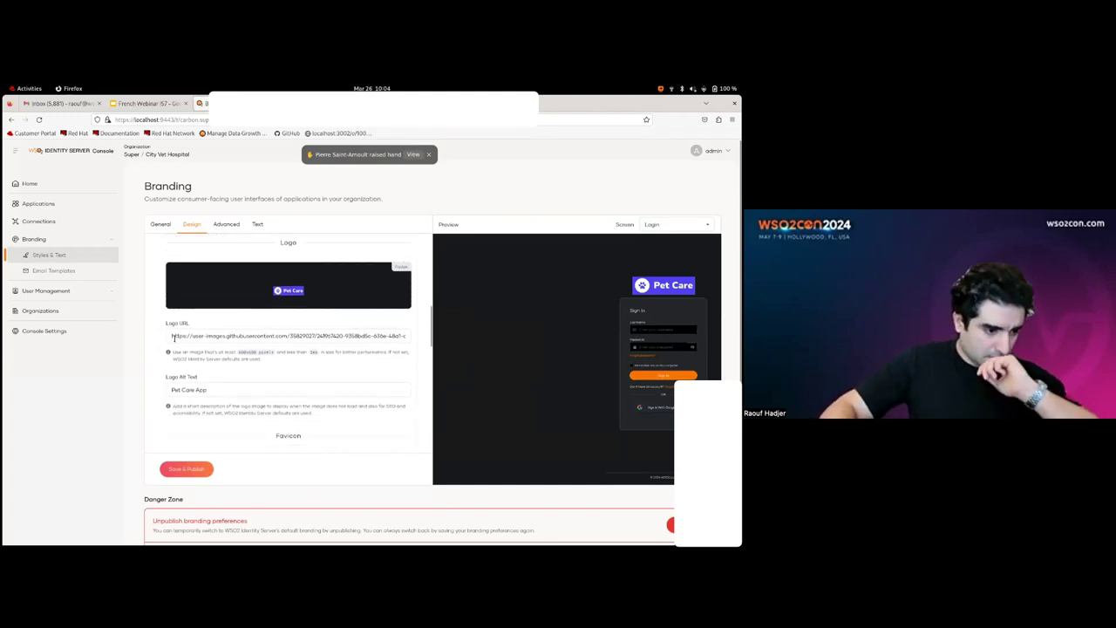
scroll(232, 353, down, 1)
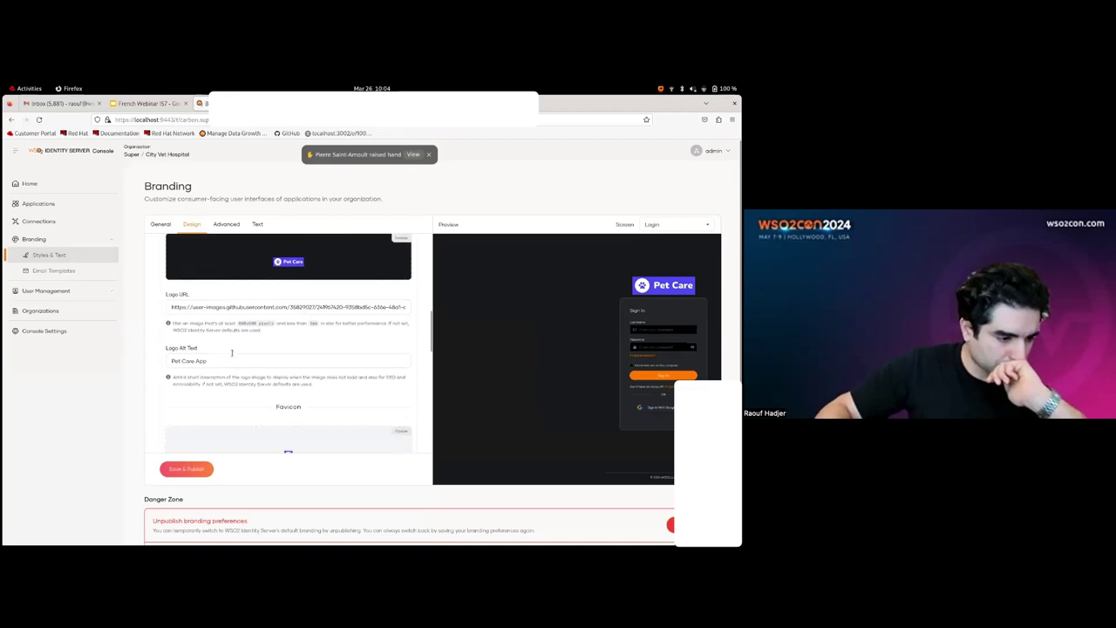
scroll(232, 353, down, 1)
scroll(232, 353, down, 2)
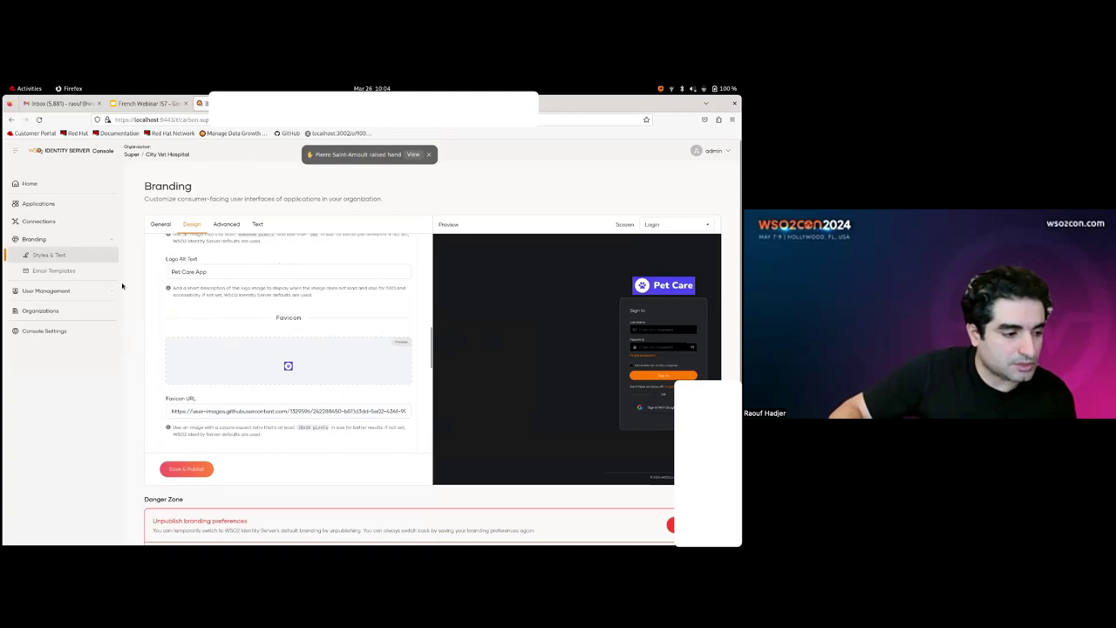
Review the advanced branding link settings for privacy policy, terms of service, cookie policy and self signup
click(235, 228)
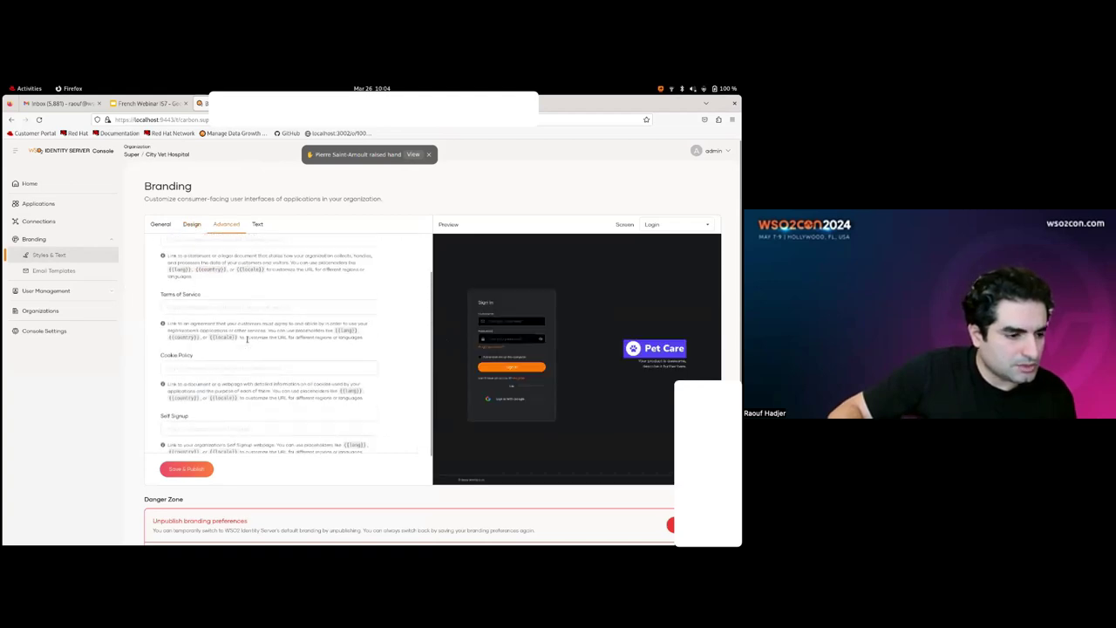
scroll(247, 309, up, 1)
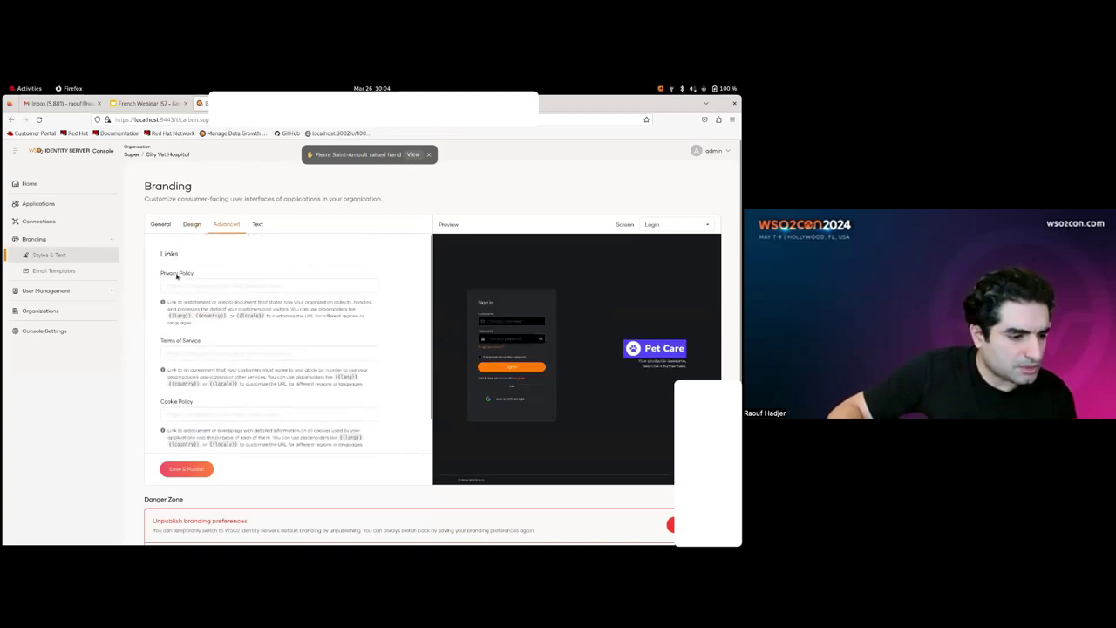
scroll(208, 299, down, 2)
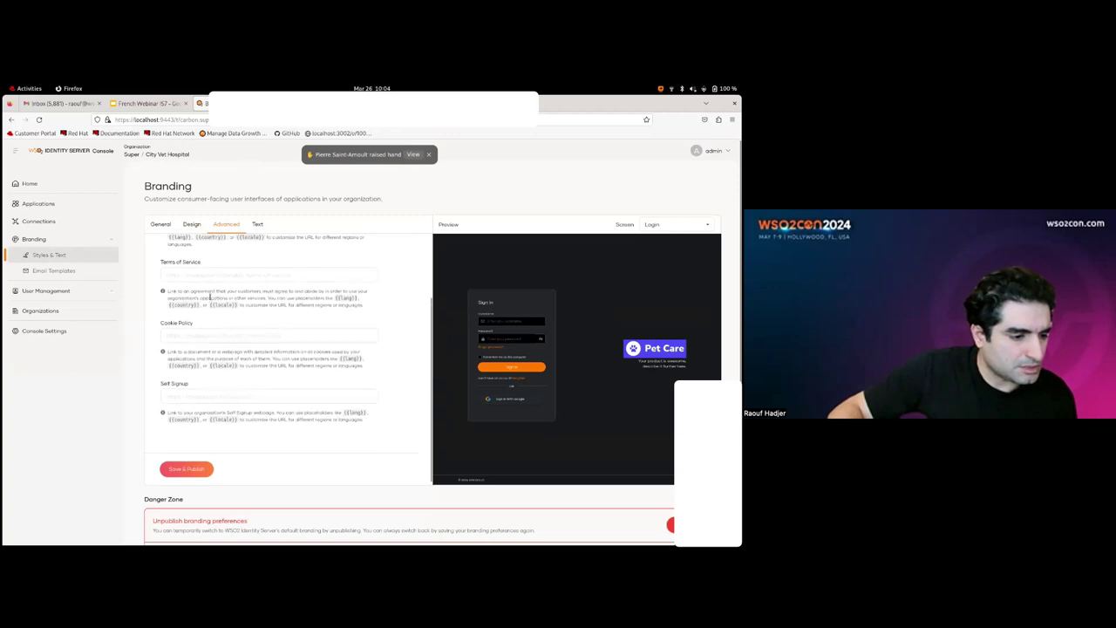
scroll(244, 310, down, 1)
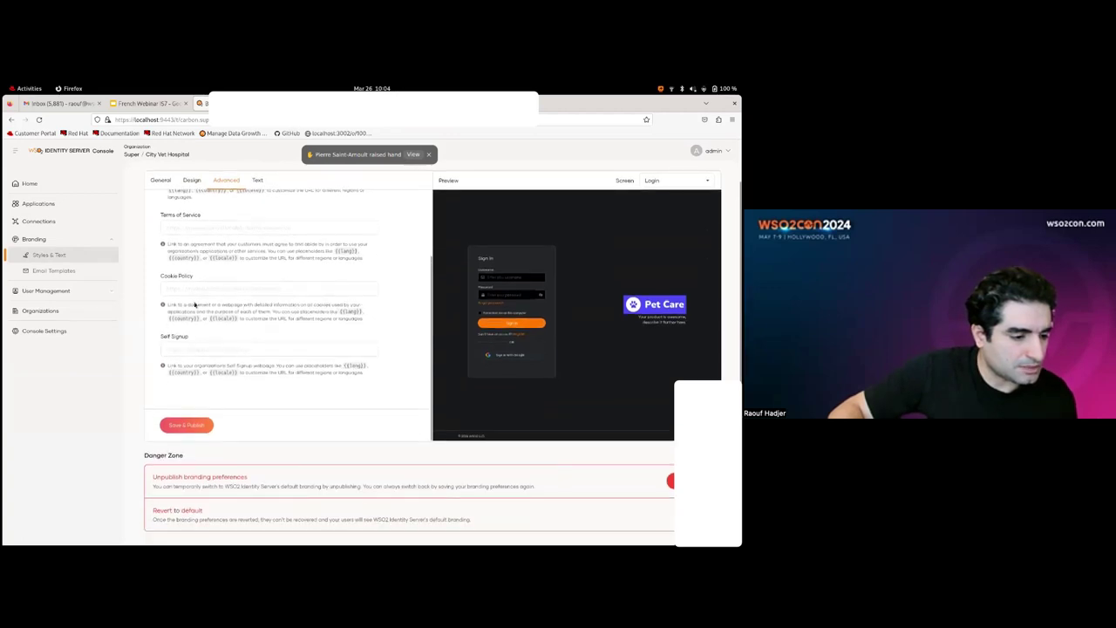
scroll(223, 332, up, 2)
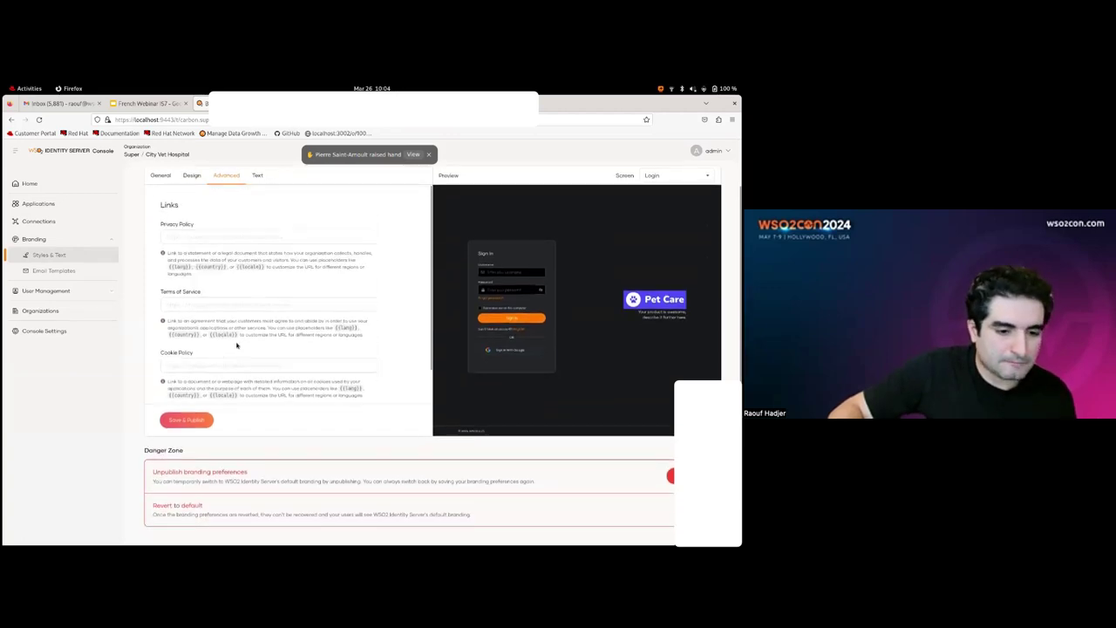
scroll(236, 345, up, 1)
Show the Resend Password Reset email template and examine its preview and HTML content
click(53, 270)
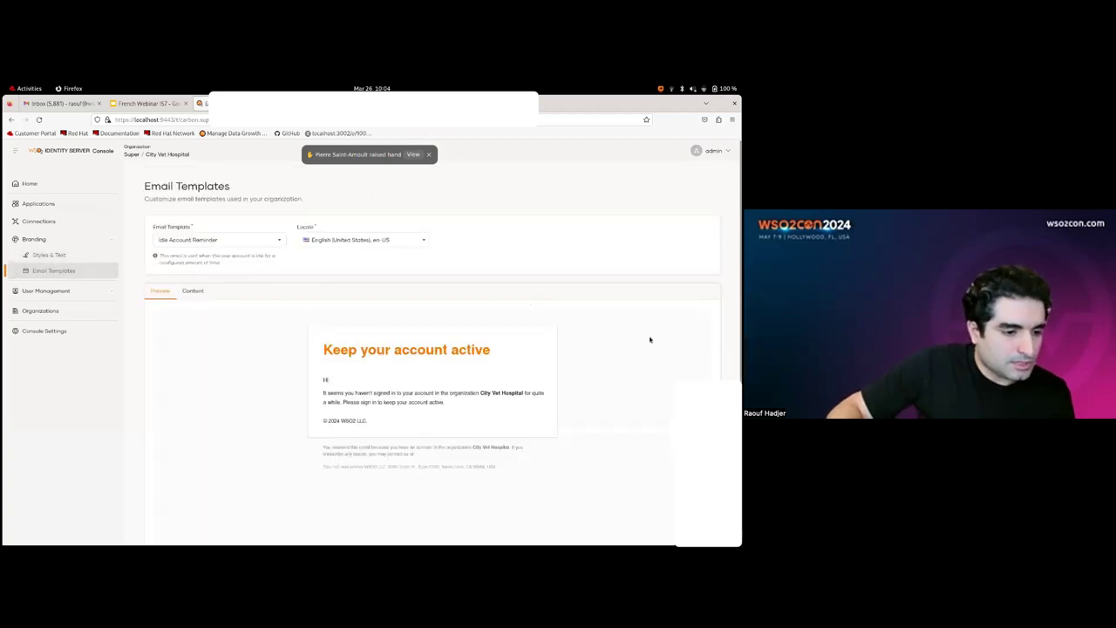
click(207, 239)
click(201, 259)
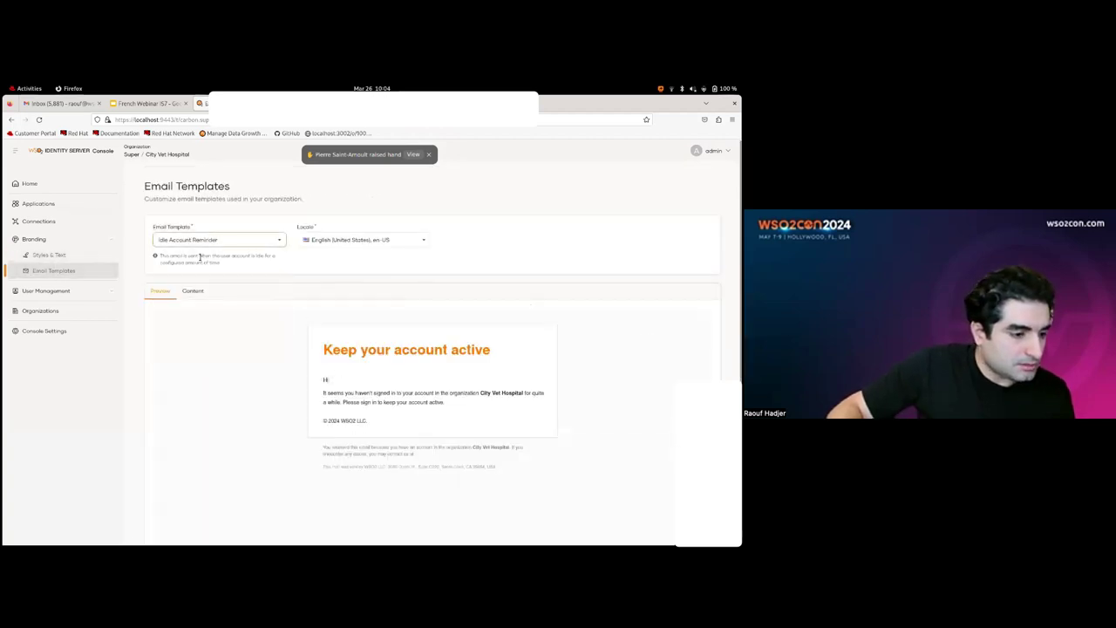
click(234, 240)
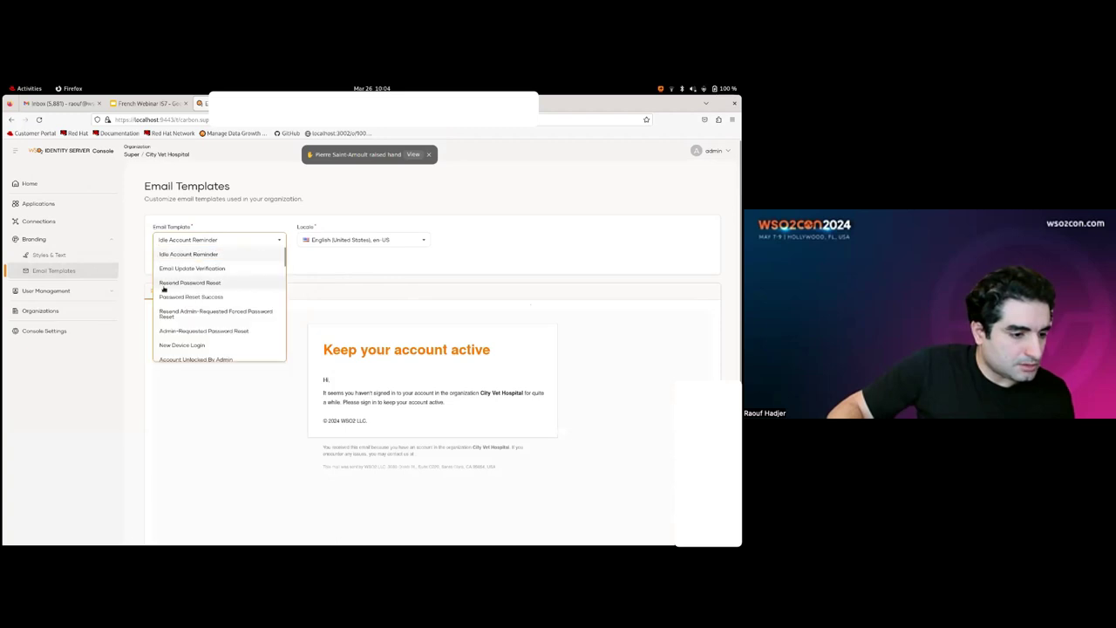
click(191, 283)
scroll(247, 291, down, 1)
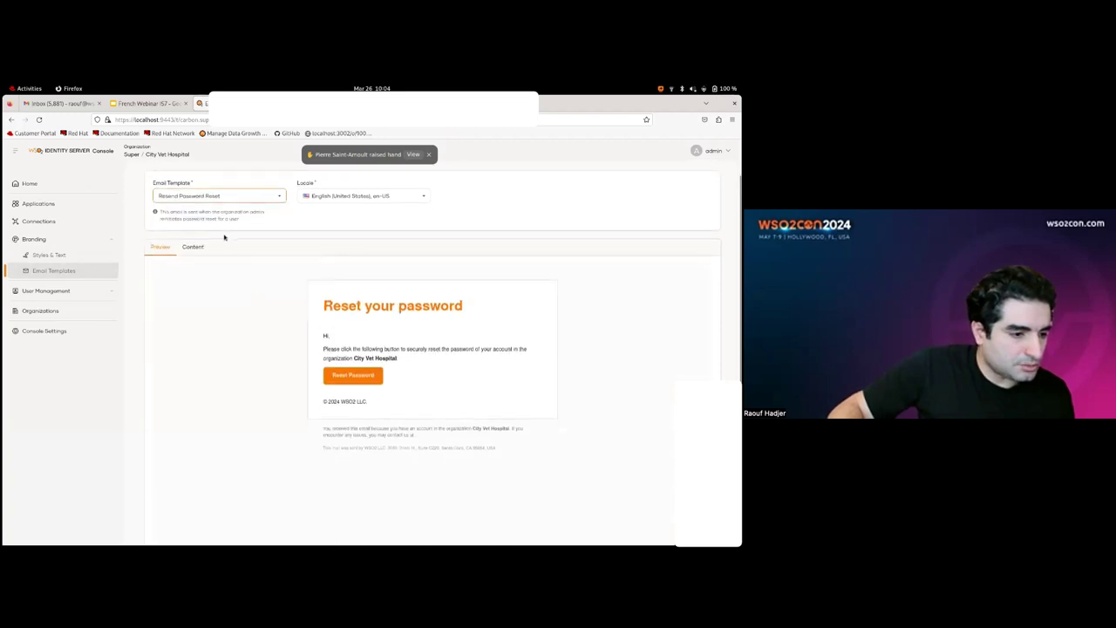
click(192, 247)
scroll(536, 443, down, 5)
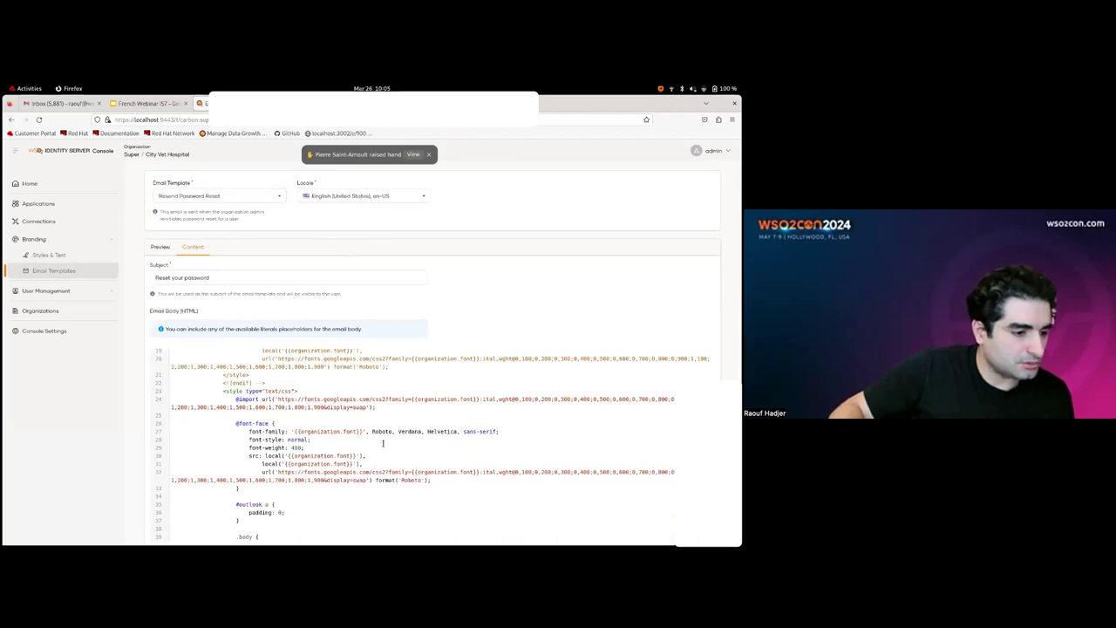
View City Vet Hospital's applications list and open its organizations list
click(69, 312)
click(48, 204)
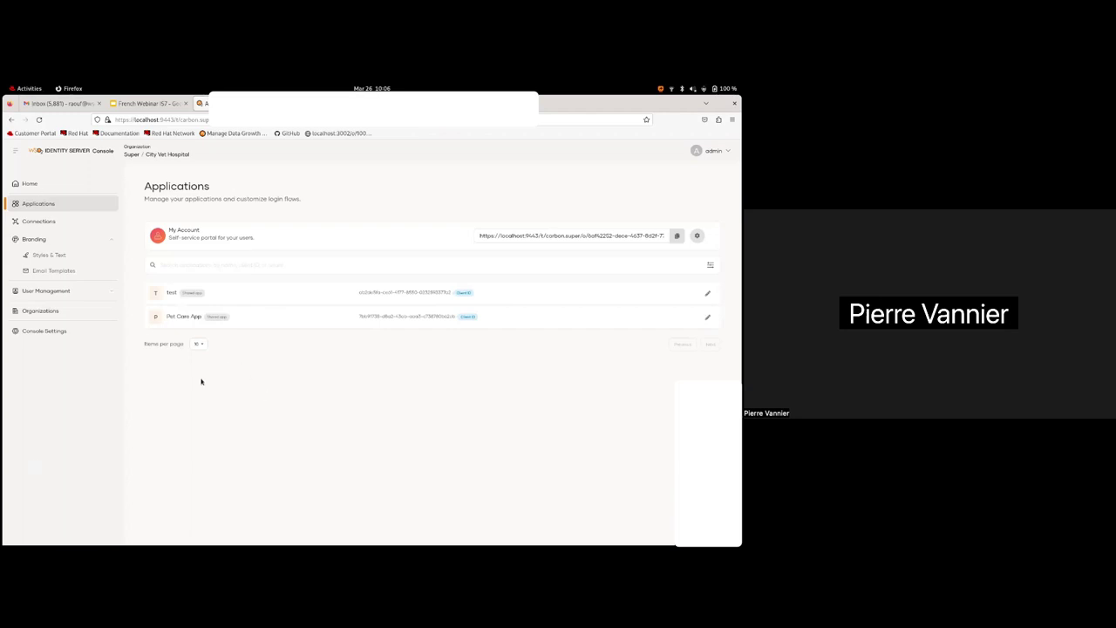
click(59, 102)
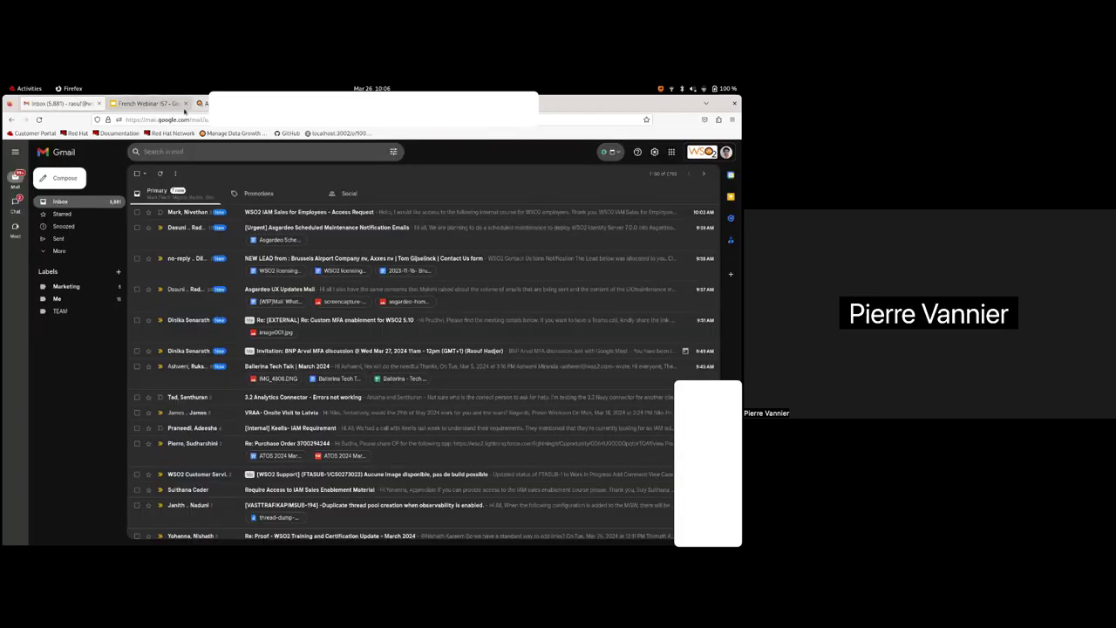
click(200, 103)
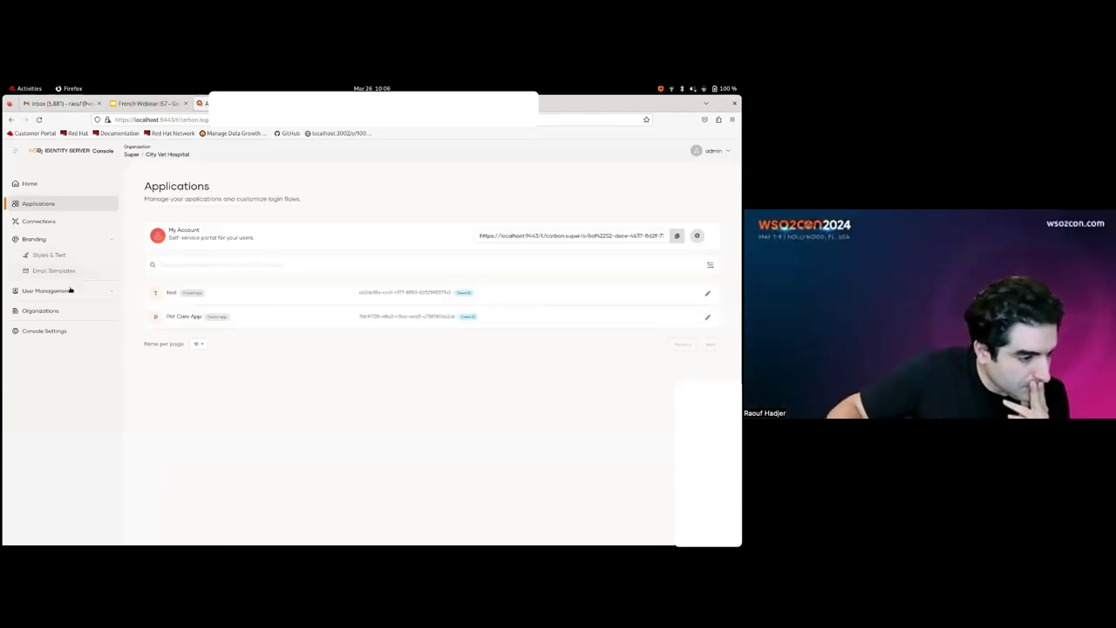
click(52, 310)
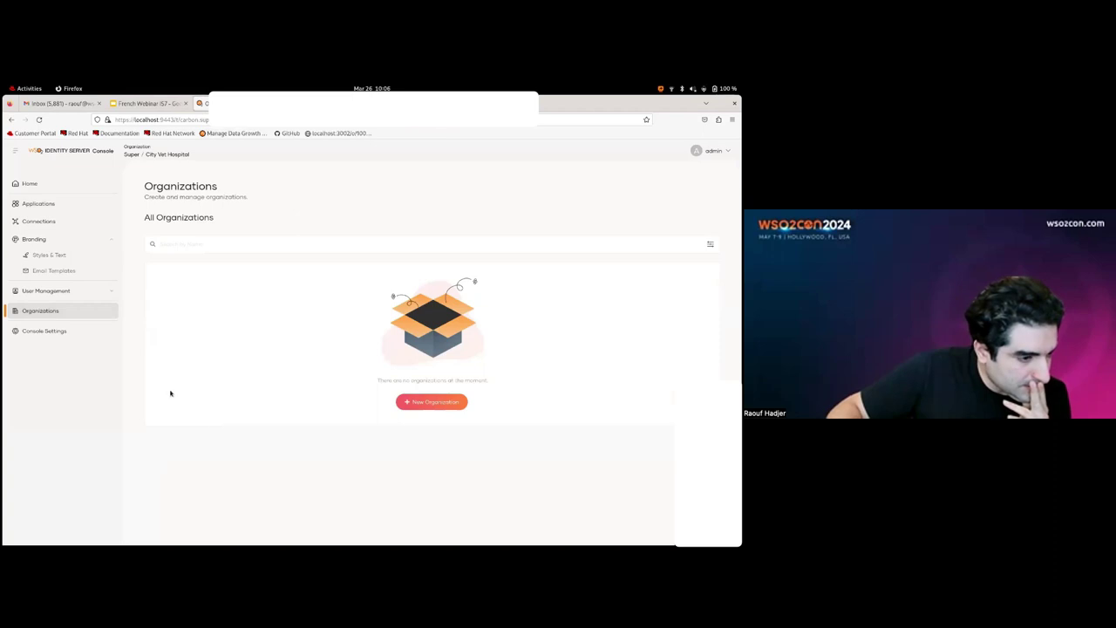